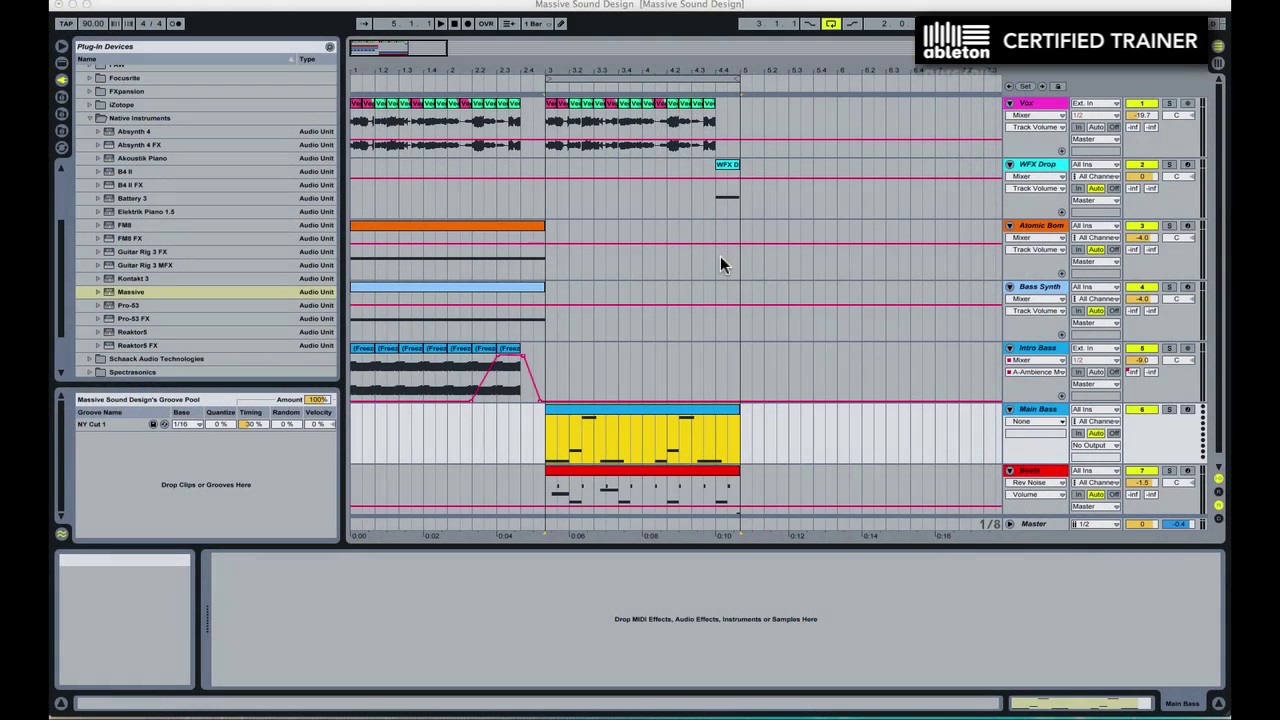
# Step: Play back the looped section from bar 3 to bar 5 and stop it
pyautogui.click(454, 26)
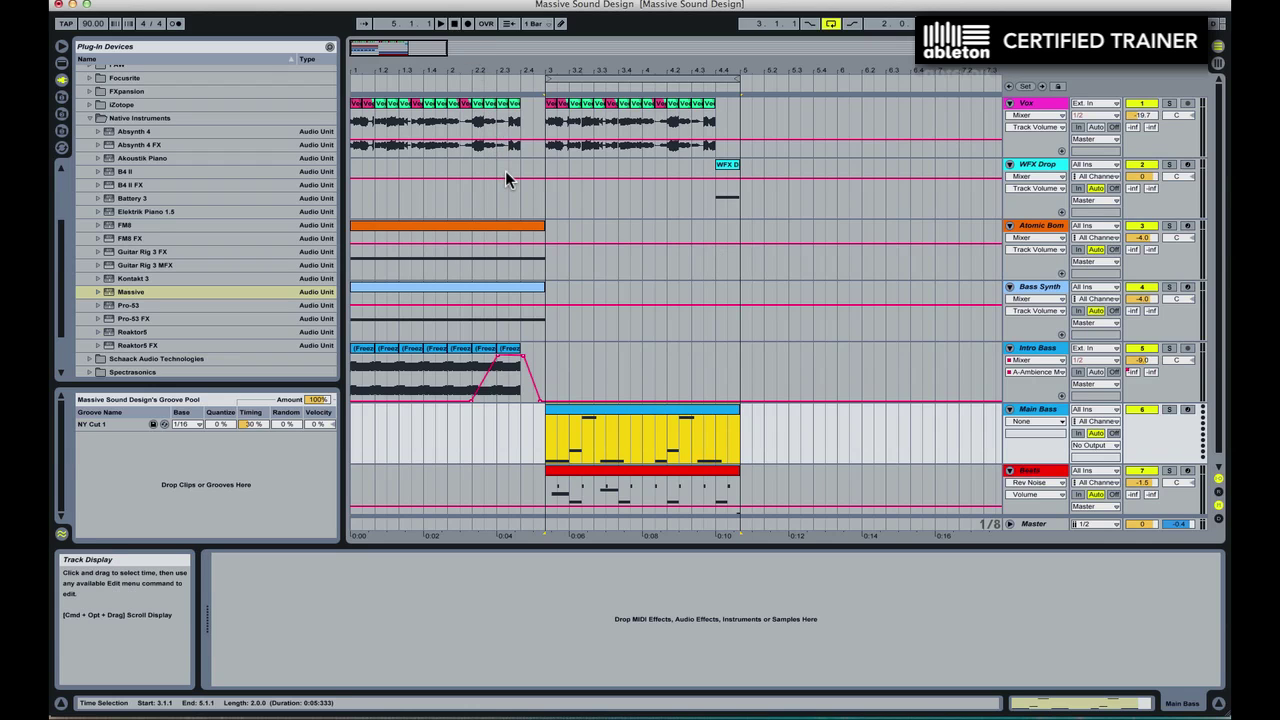
pyautogui.press('space')
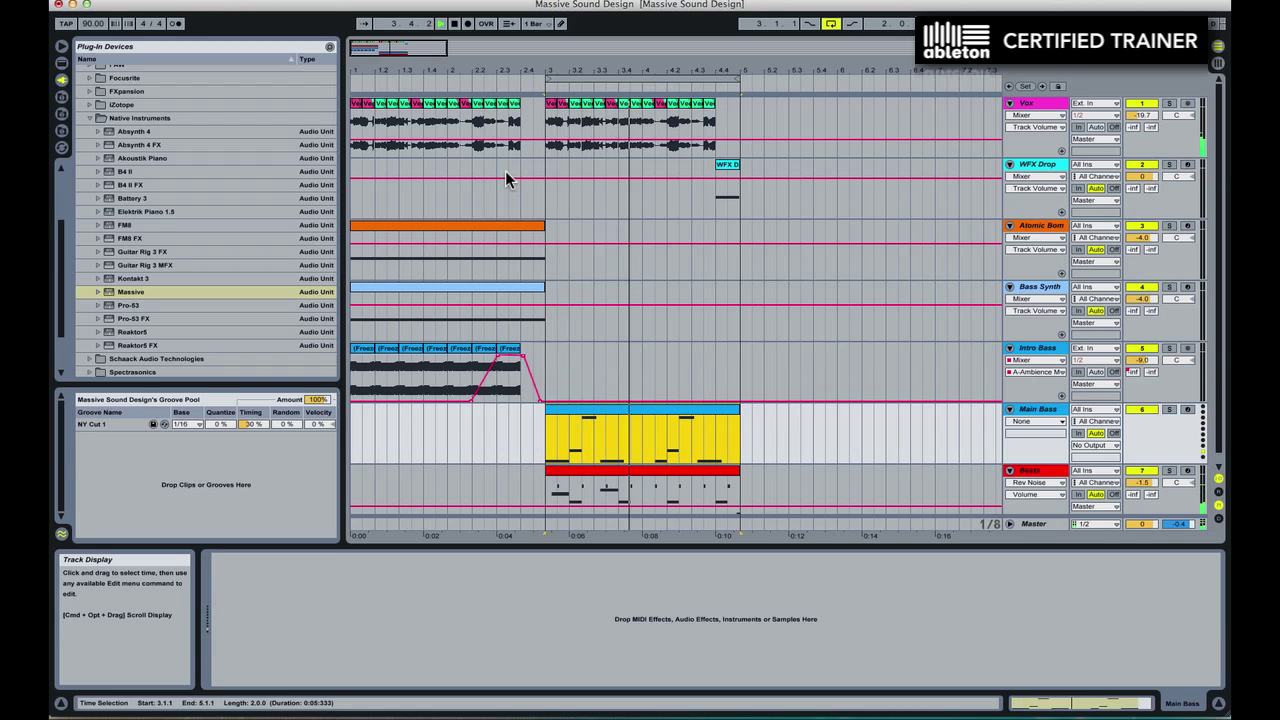
pyautogui.press('space')
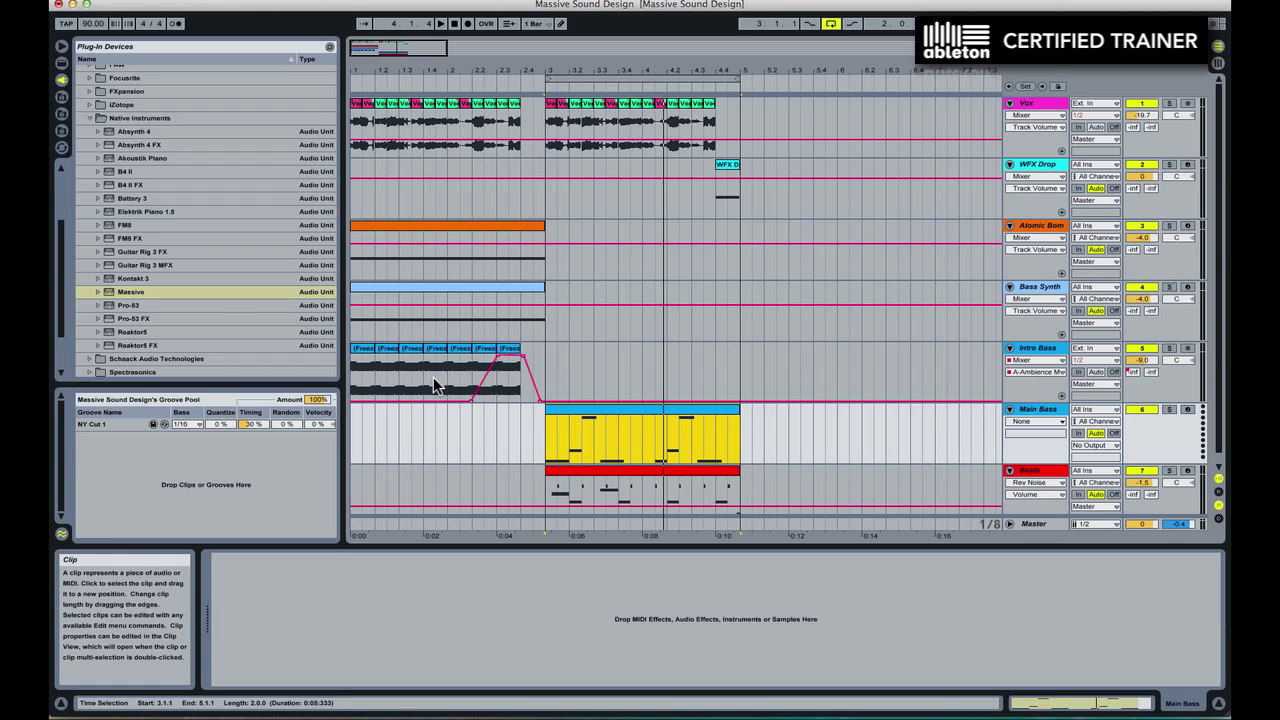
# Step: Load the Massive plug-in onto the Main Bass track and place its window over the arrangement
pyautogui.moveTo(108, 297); pyautogui.dragTo(309, 615)
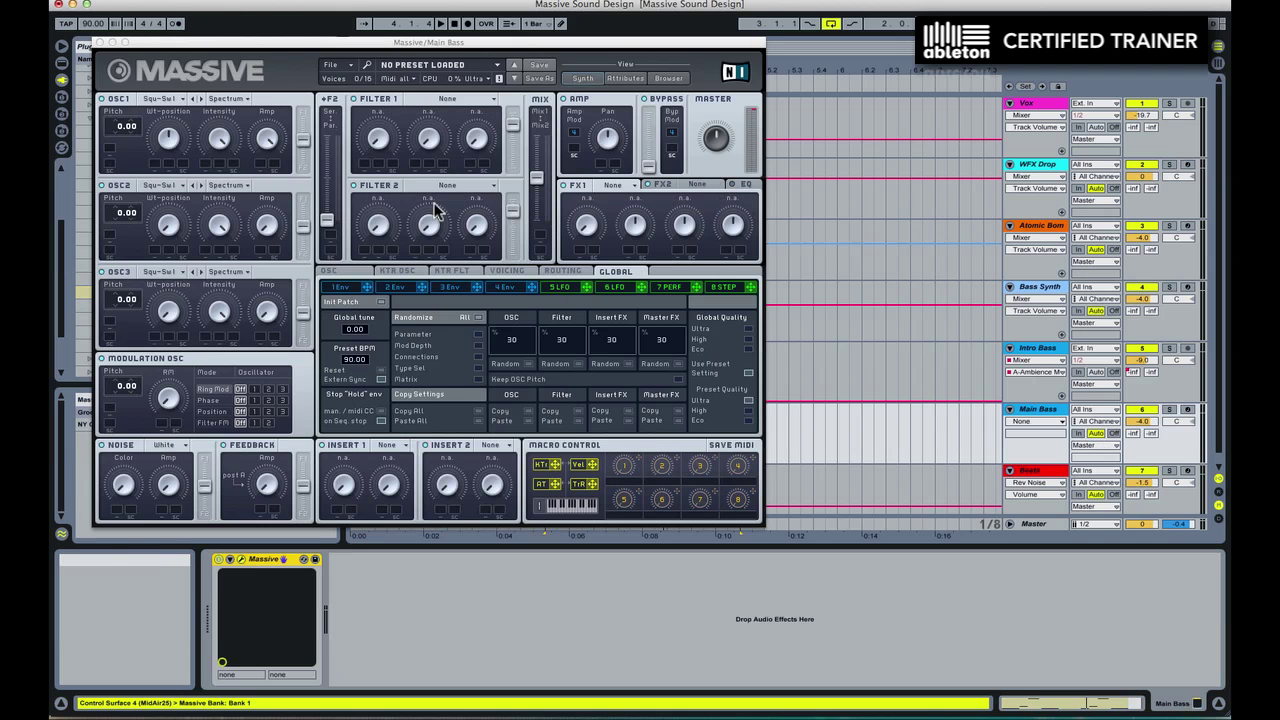
pyautogui.moveTo(393, 45); pyautogui.dragTo(588, 47)
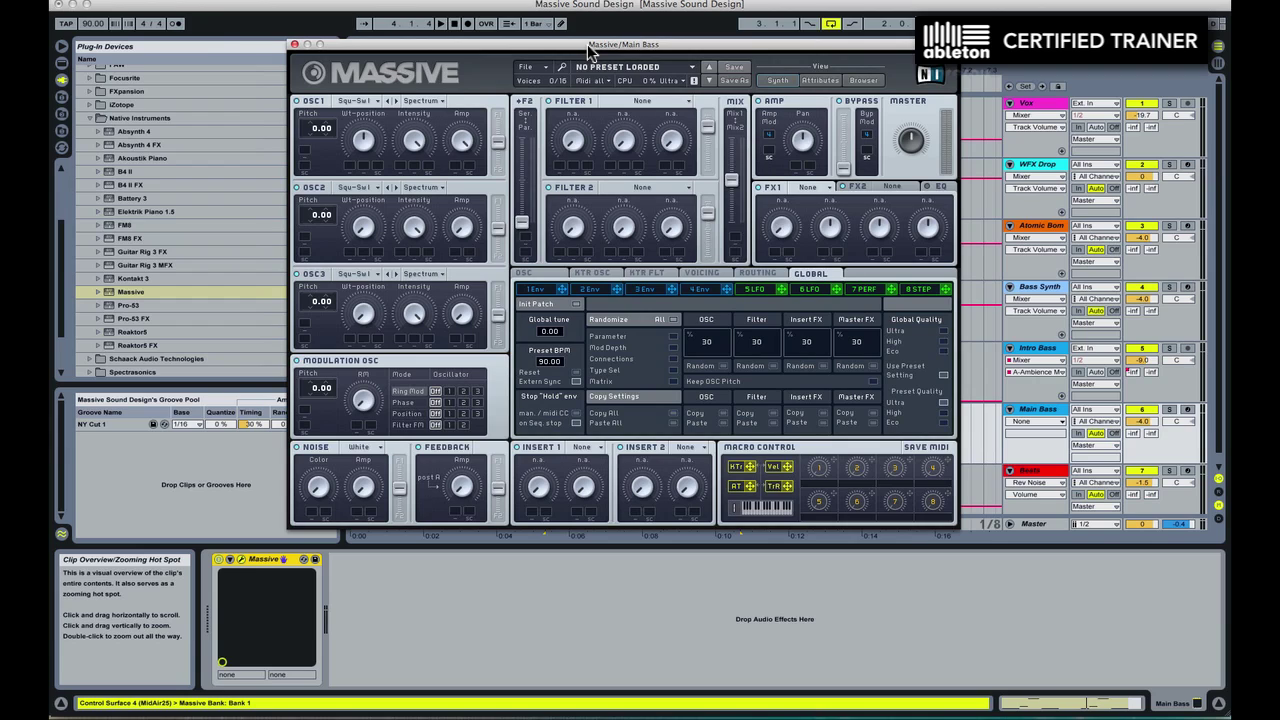
pyautogui.press('space')
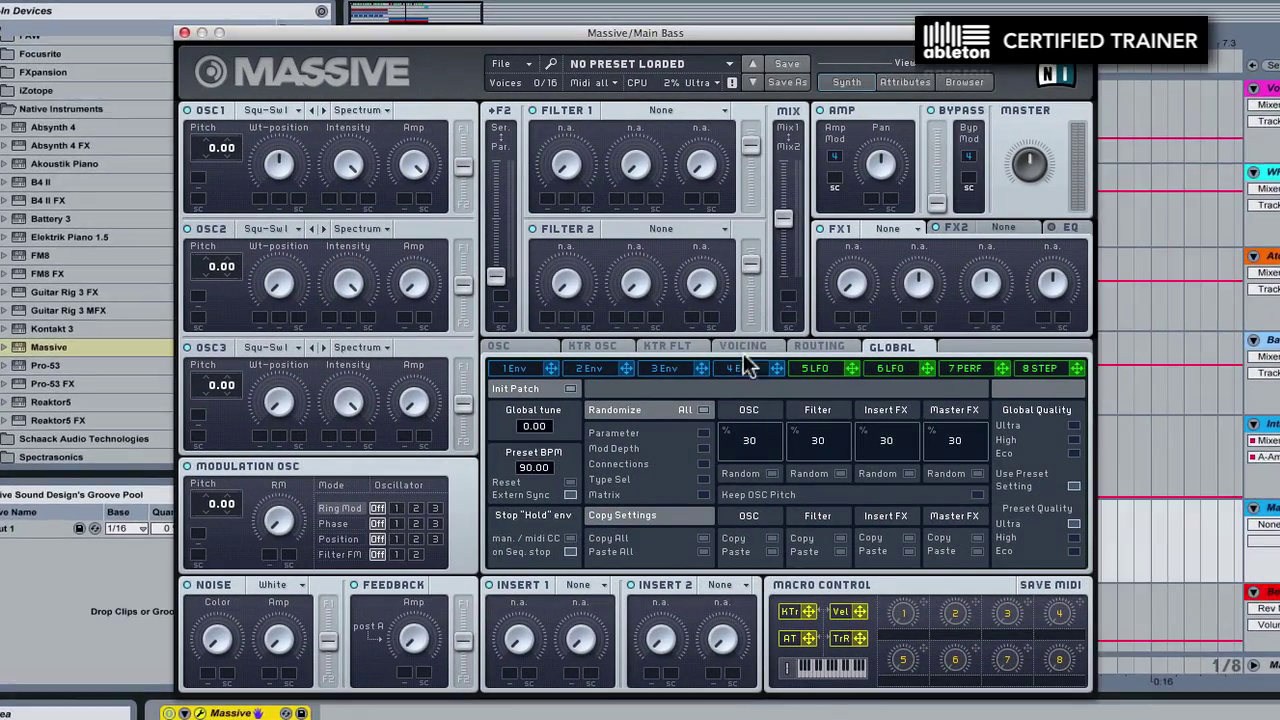
# Step: Raise the decay level of envelope 4 in Massive to its maximum
pyautogui.click(745, 368)
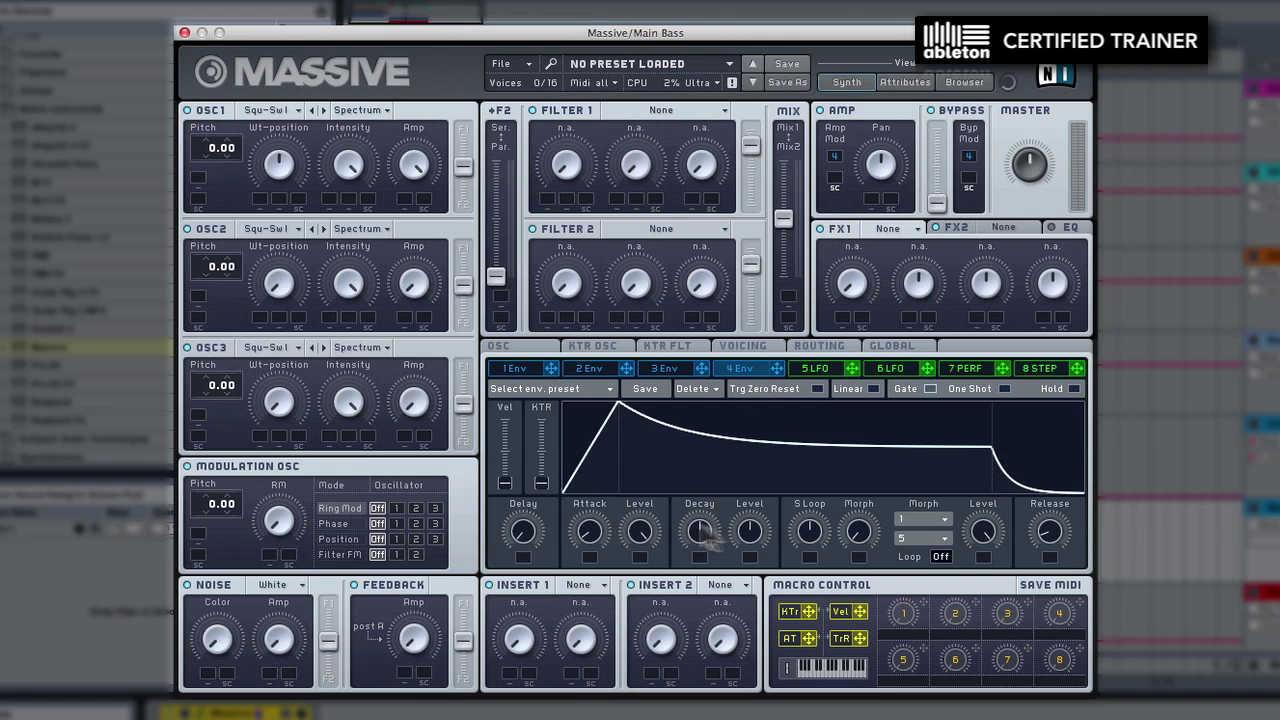
pyautogui.moveTo(749, 532); pyautogui.dragTo(750, 320)
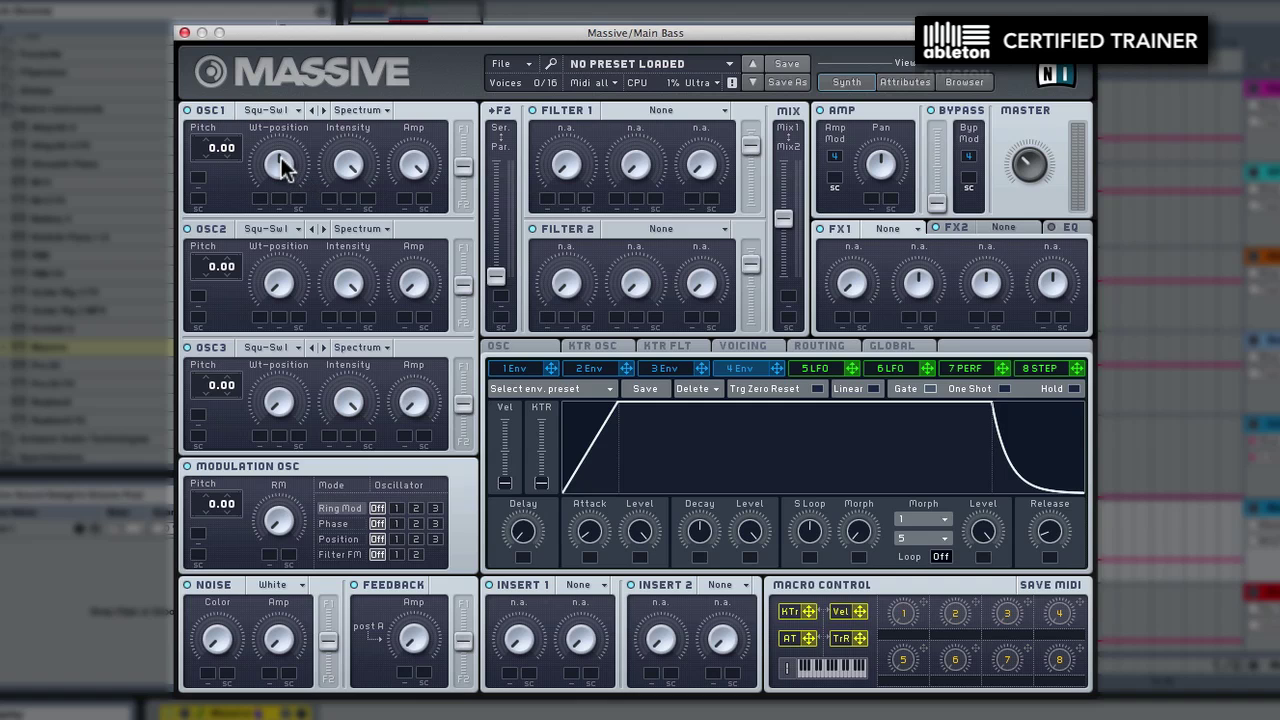
# Step: Set oscillator 1 to the Square-Saw I wavetable with Wt-position at maximum and pitch at -12.00
pyautogui.click(265, 111)
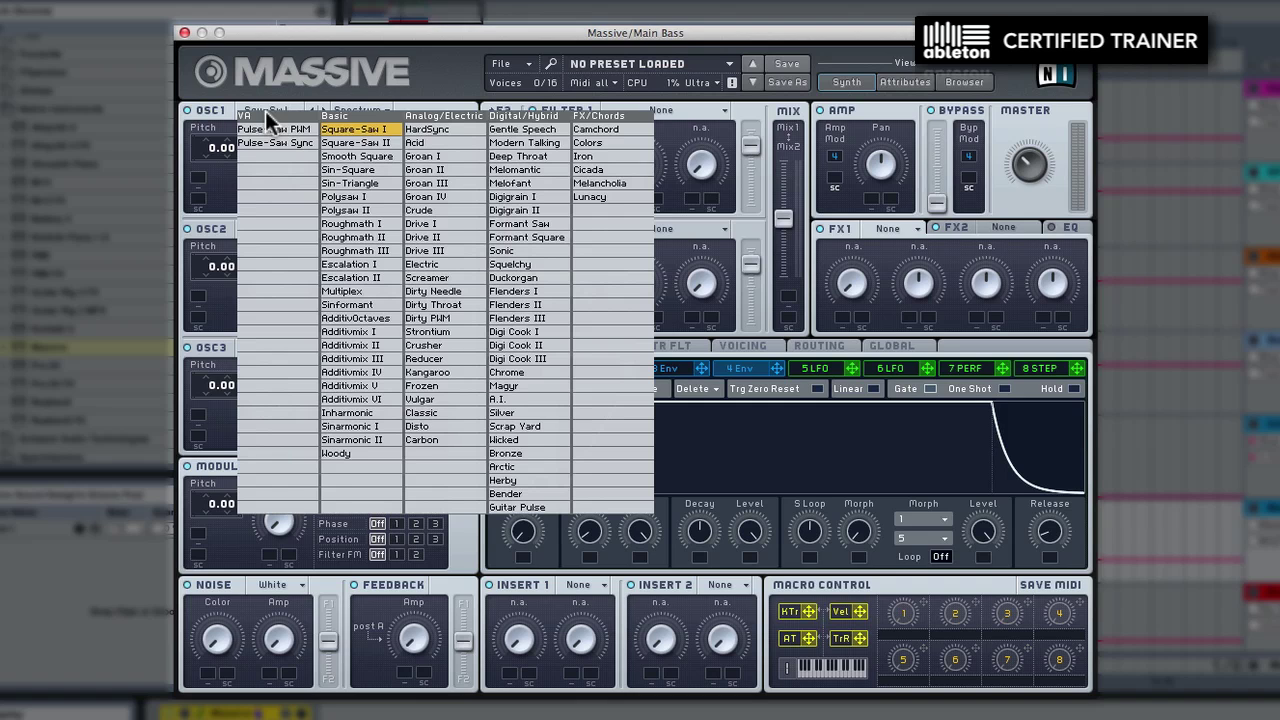
pyautogui.click(356, 129)
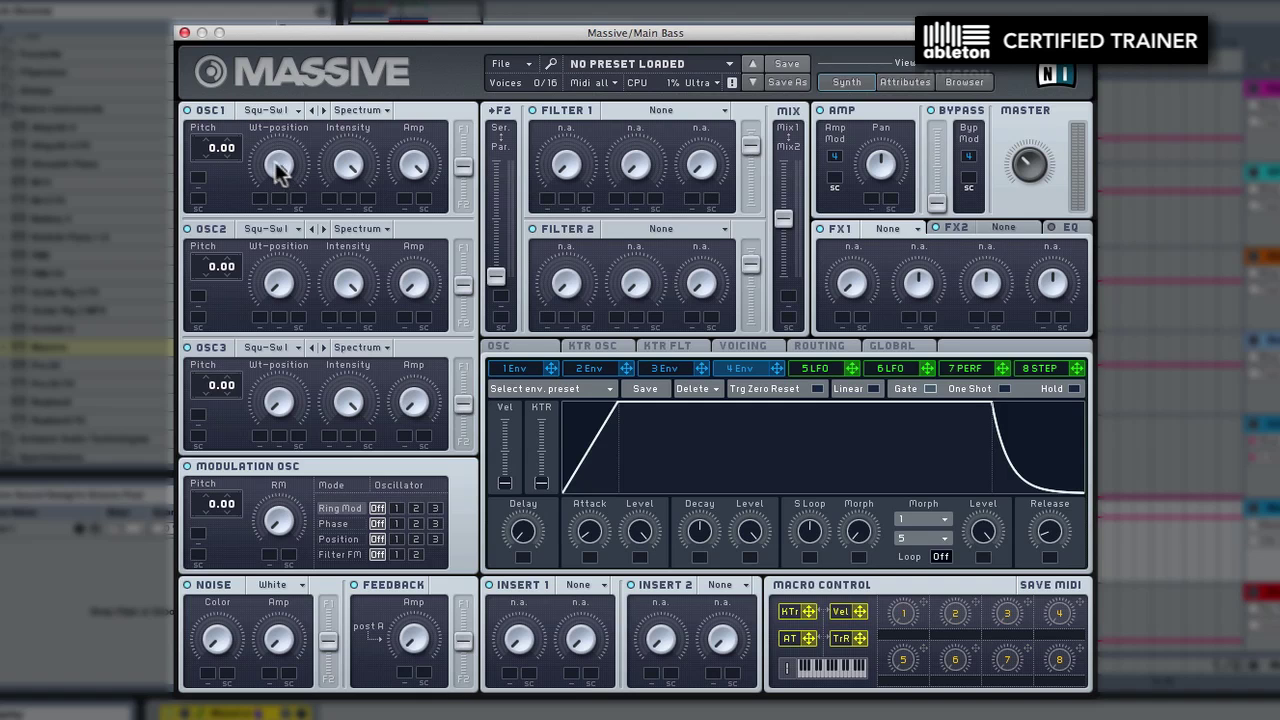
pyautogui.moveTo(282, 168); pyautogui.dragTo(279, 157)
pyautogui.moveTo(201, 145); pyautogui.dragTo(202, 156)
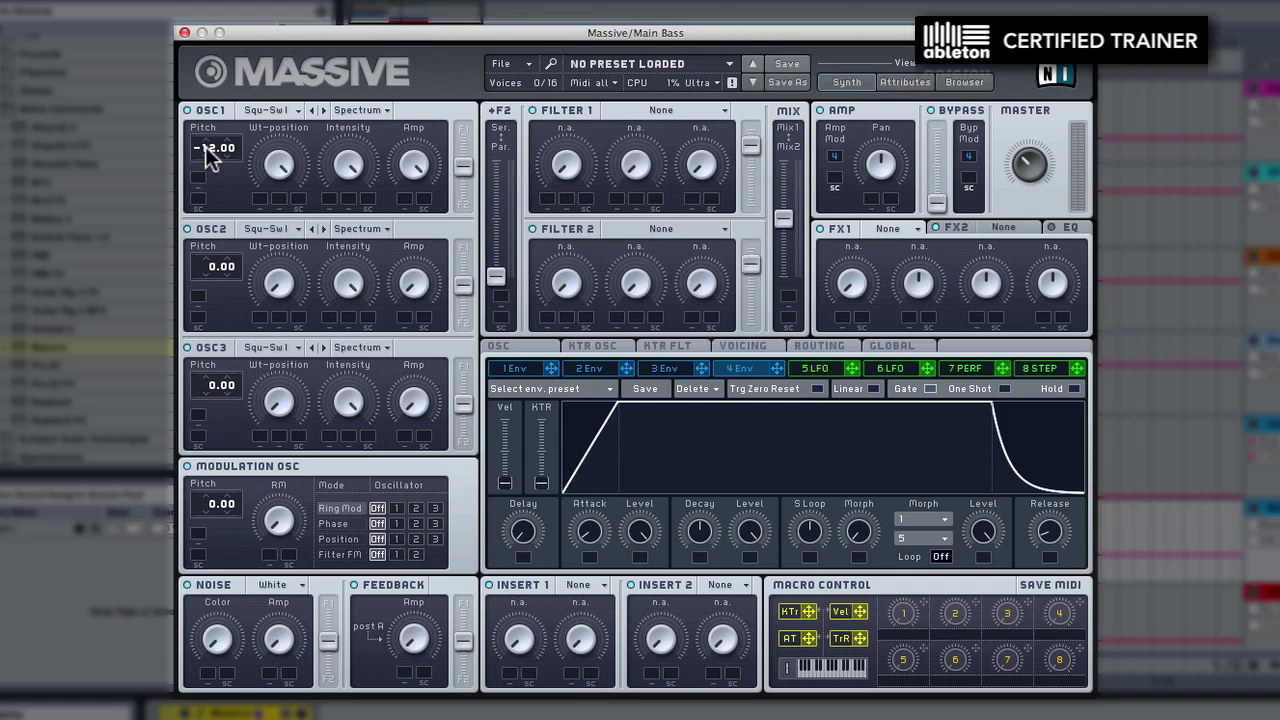
pyautogui.moveTo(209, 135)
pyautogui.mouseDown()
pyautogui.moveTo(208, 162)
pyautogui.moveTo(209, 145)
pyautogui.mouseUp()
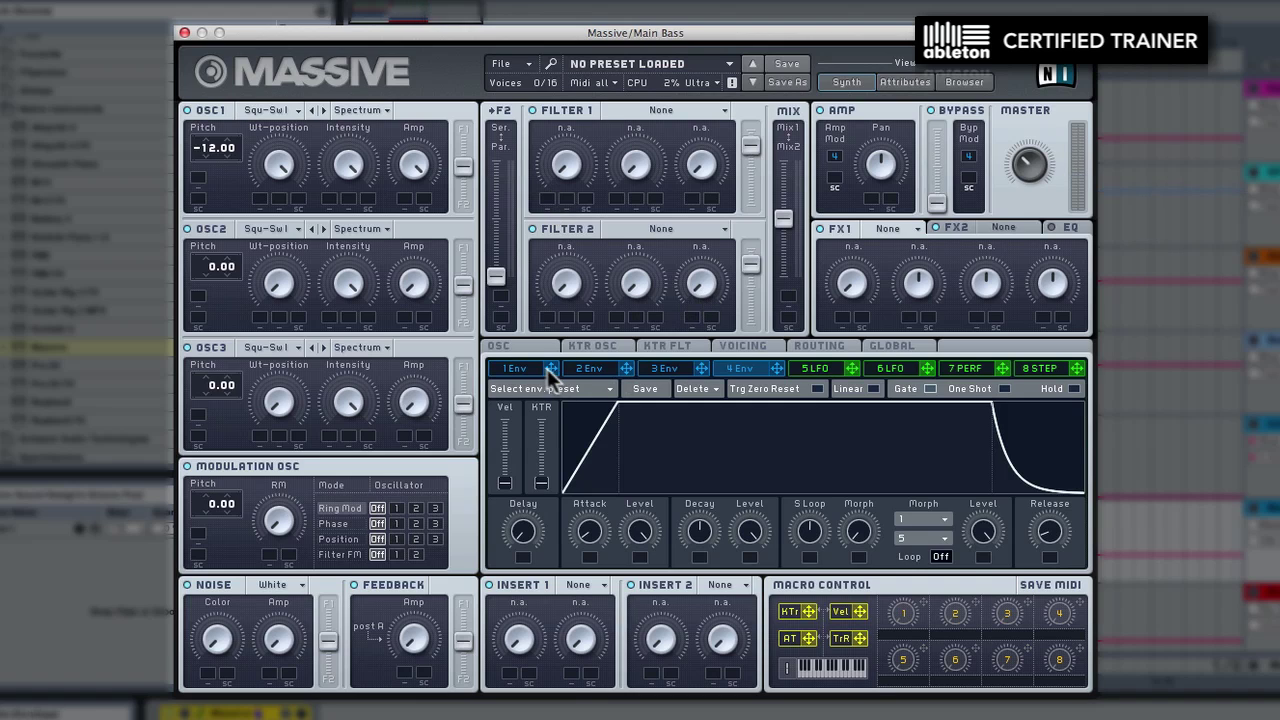
# Step: Set the downward pitchbend range to -12.00 and the voicing mode to Monophon
pyautogui.click(523, 350)
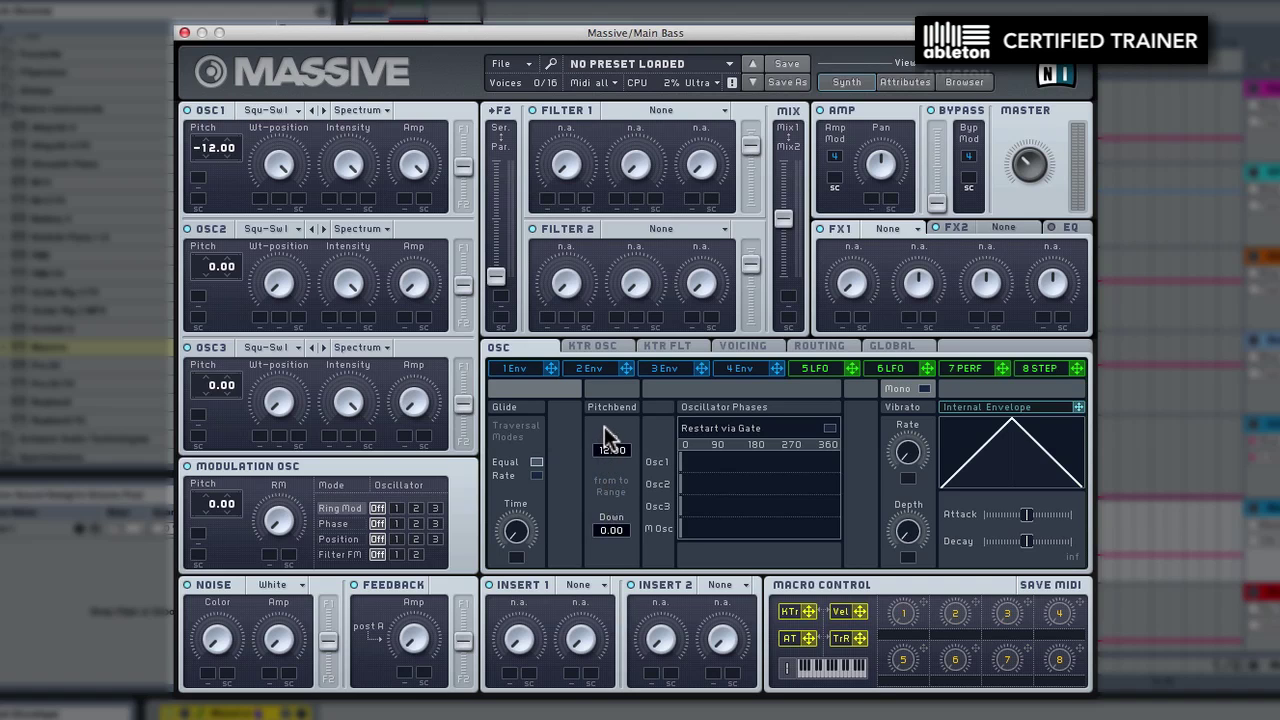
pyautogui.moveTo(606, 531); pyautogui.dragTo(604, 550)
pyautogui.click(750, 348)
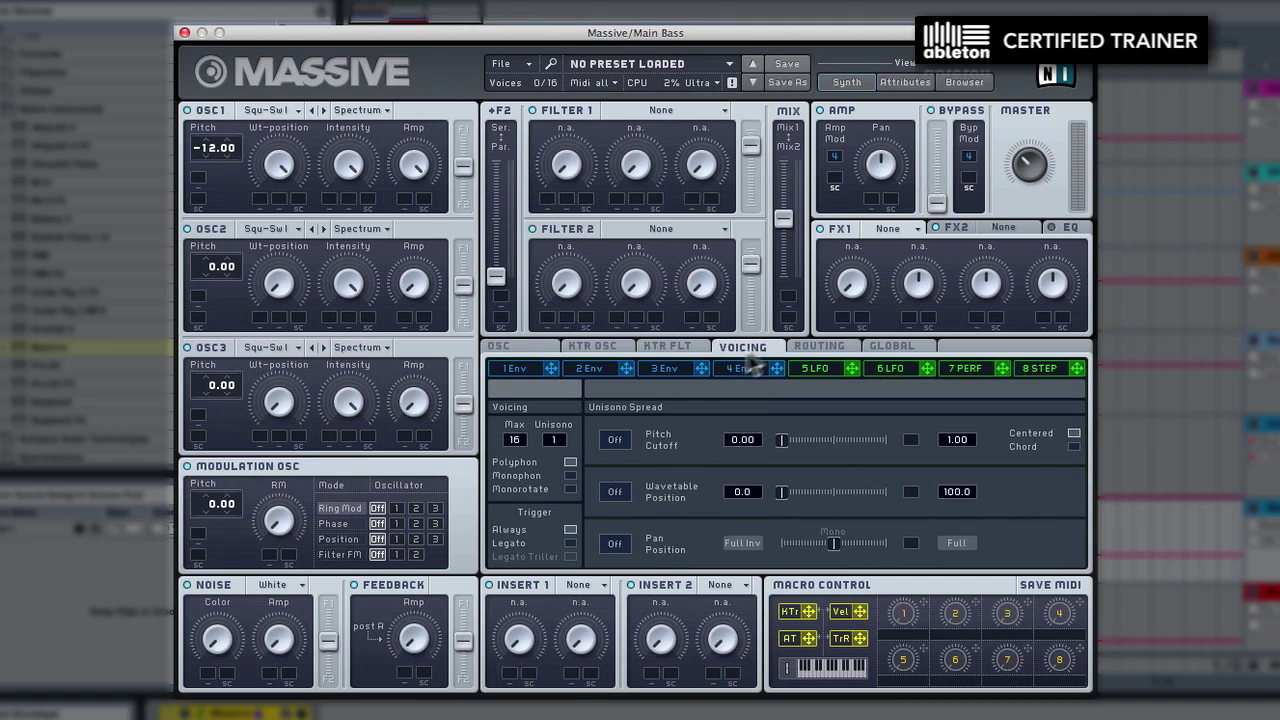
pyautogui.click(572, 475)
# Step: Raise the oscillators' glide time to roughly the middle of its range
pyautogui.click(516, 343)
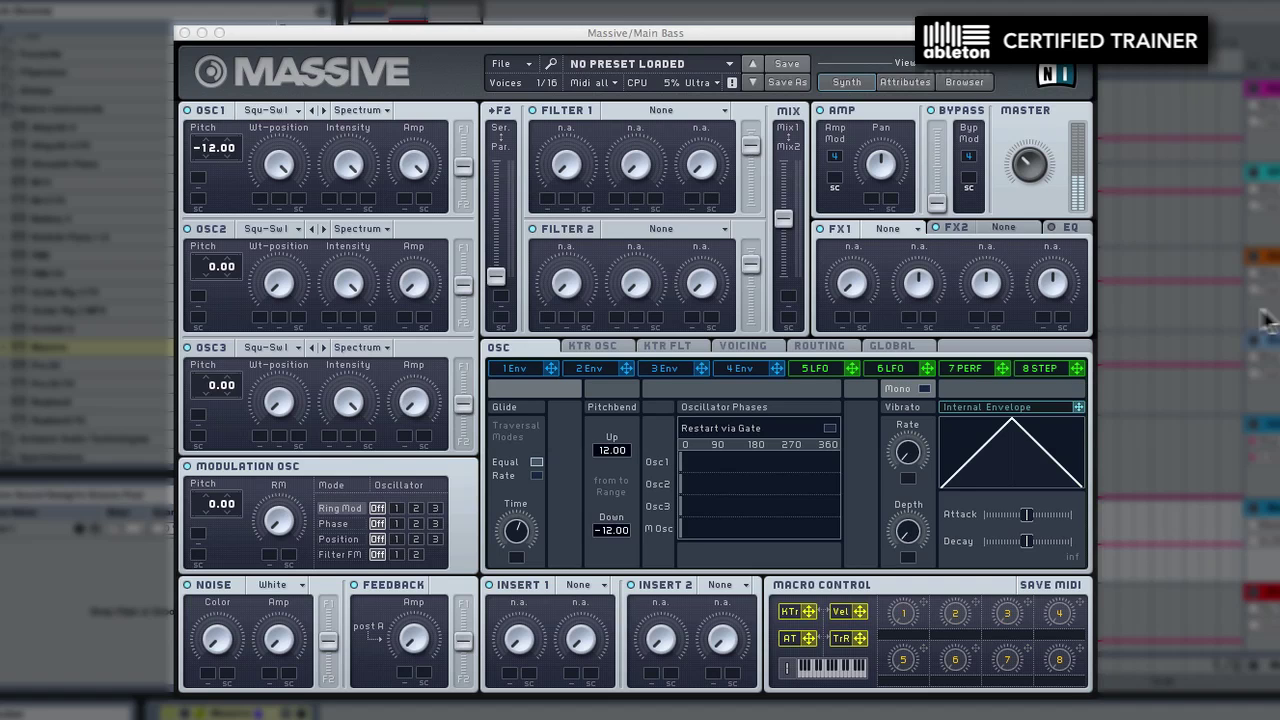
pyautogui.moveTo(520, 530); pyautogui.dragTo(503, 685)
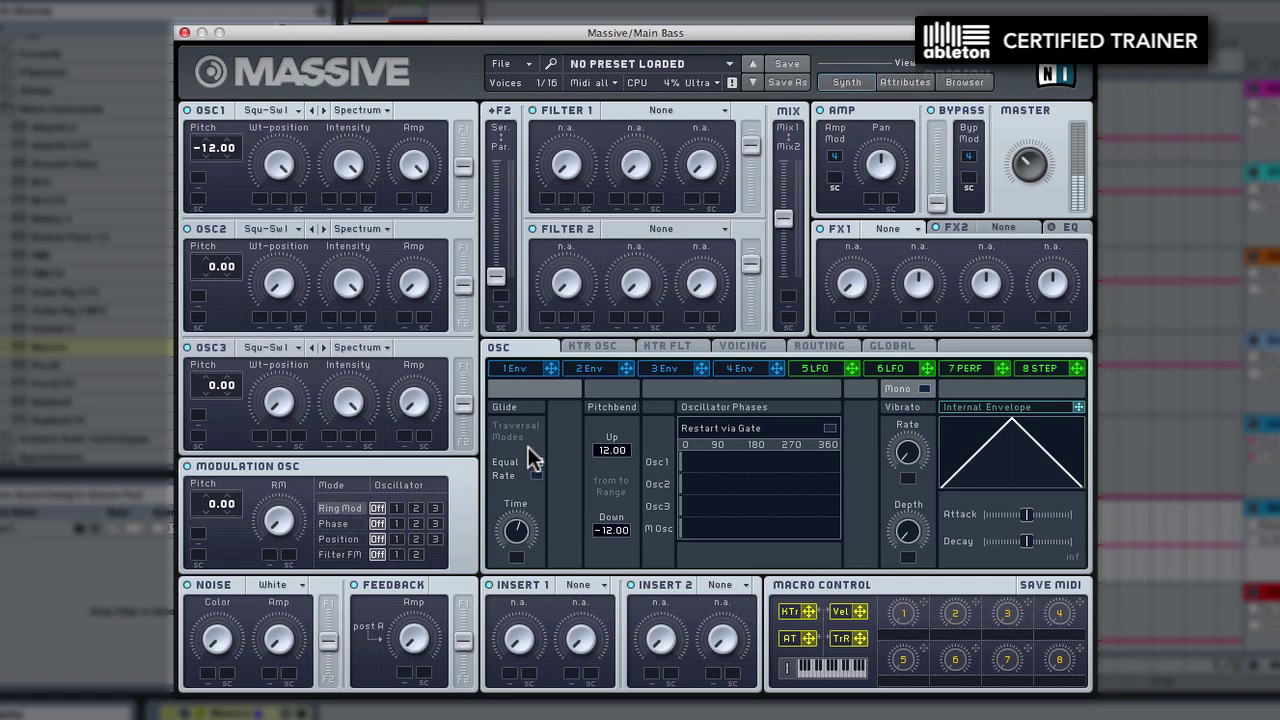
pyautogui.moveTo(527, 508); pyautogui.dragTo(517, 531)
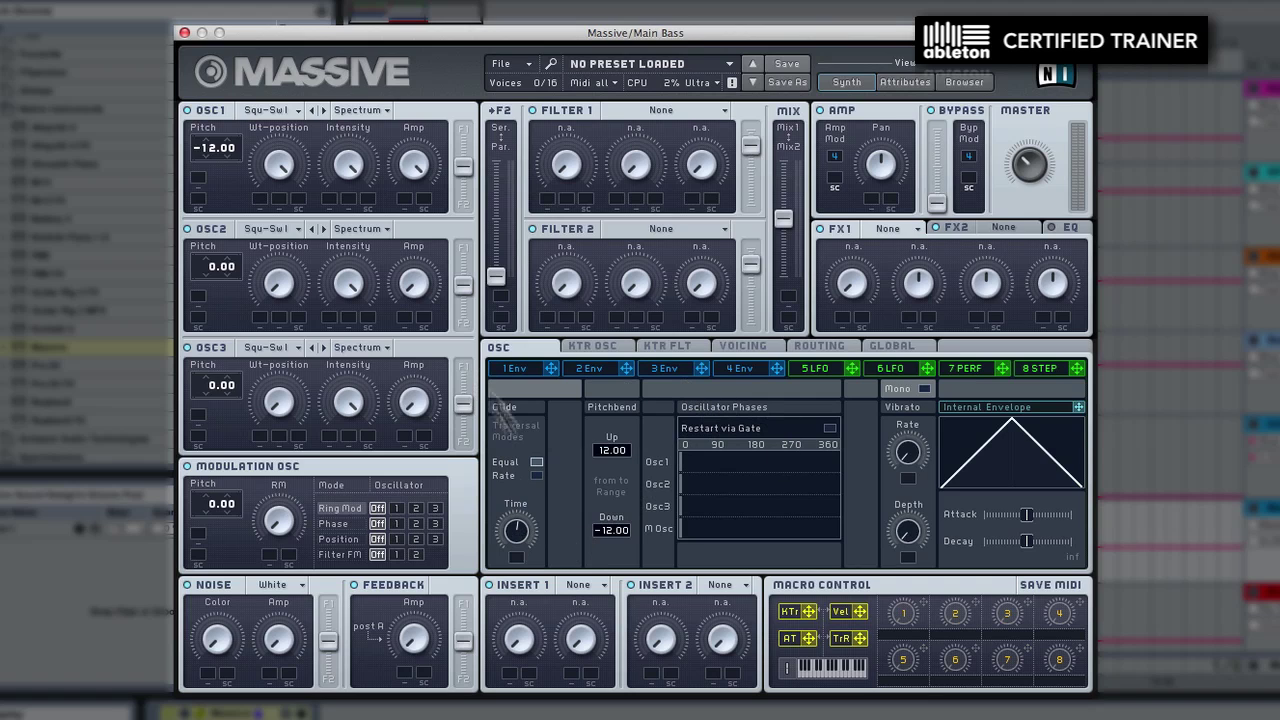
# Step: Set the number of Unisono voices to 3
pyautogui.click(745, 345)
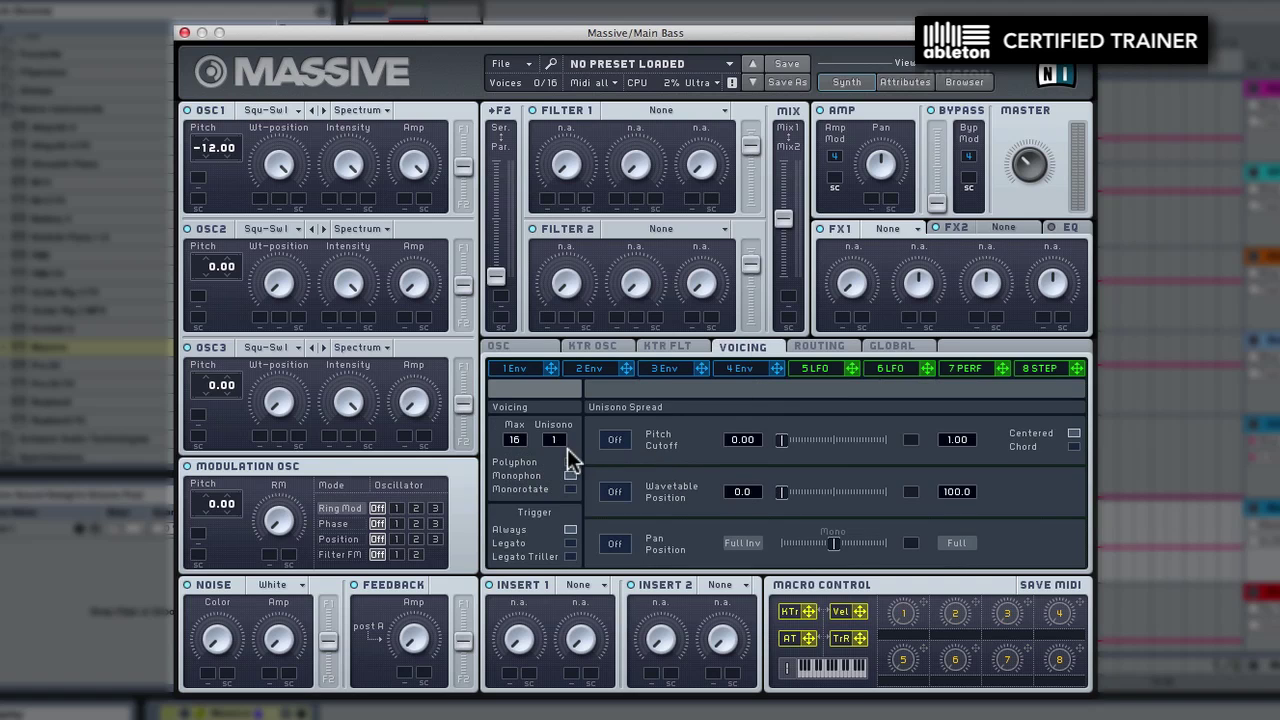
pyautogui.moveTo(561, 438); pyautogui.dragTo(563, 430)
pyautogui.moveTo(556, 440)
pyautogui.mouseDown()
pyautogui.moveTo(558, 452)
pyautogui.moveTo(561, 434)
pyautogui.mouseUp()
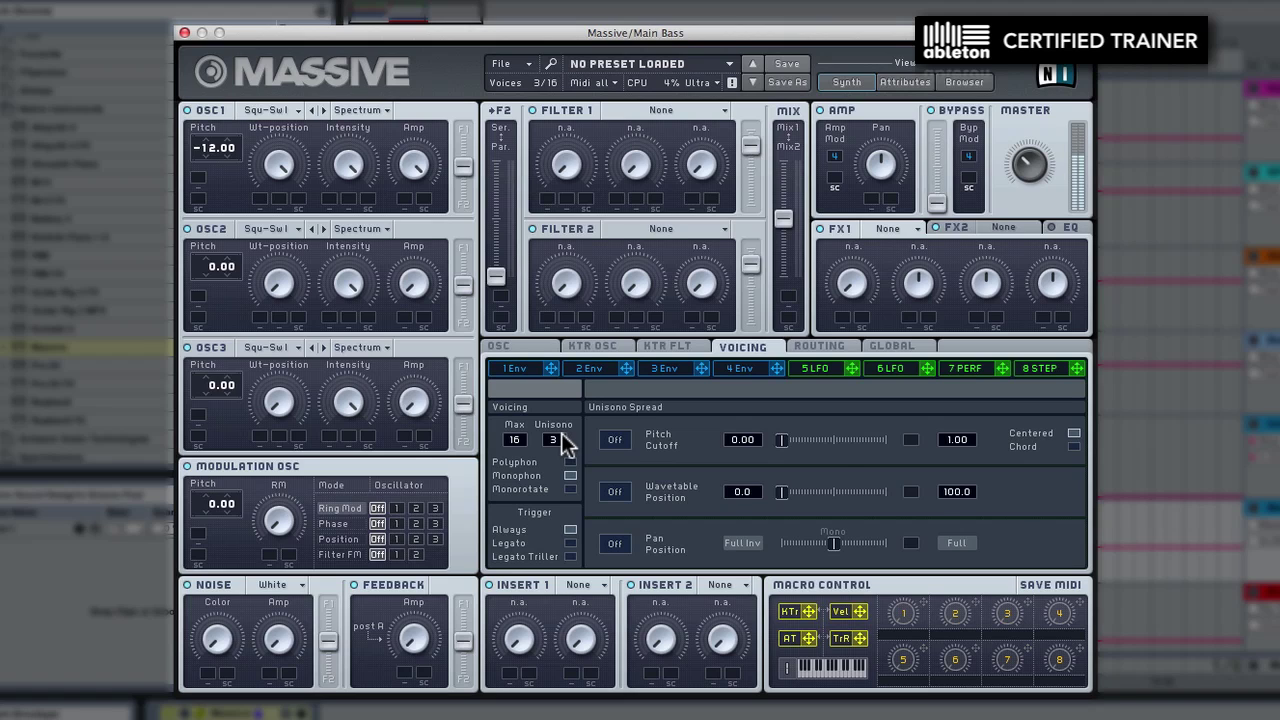
# Step: Enable the Pitch Cutoff and Pan Position unisono spreads and raise each amount slightly
pyautogui.click(614, 446)
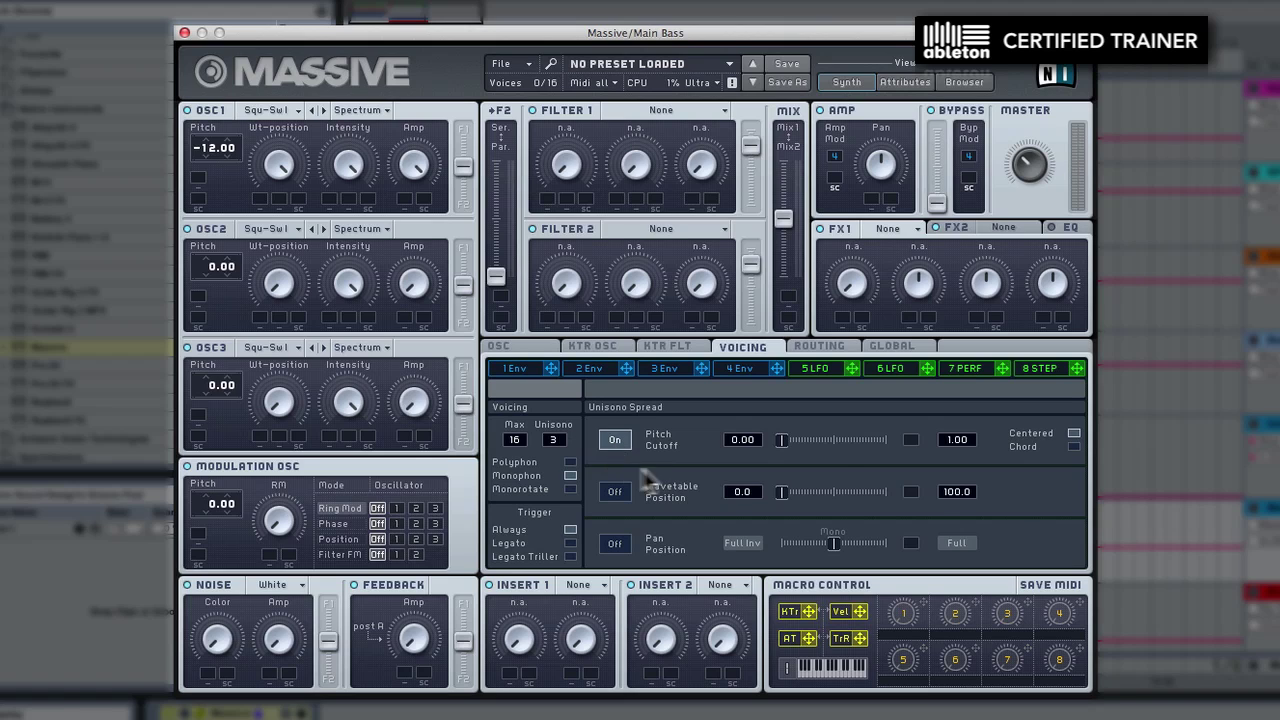
pyautogui.moveTo(777, 440); pyautogui.dragTo(791, 441)
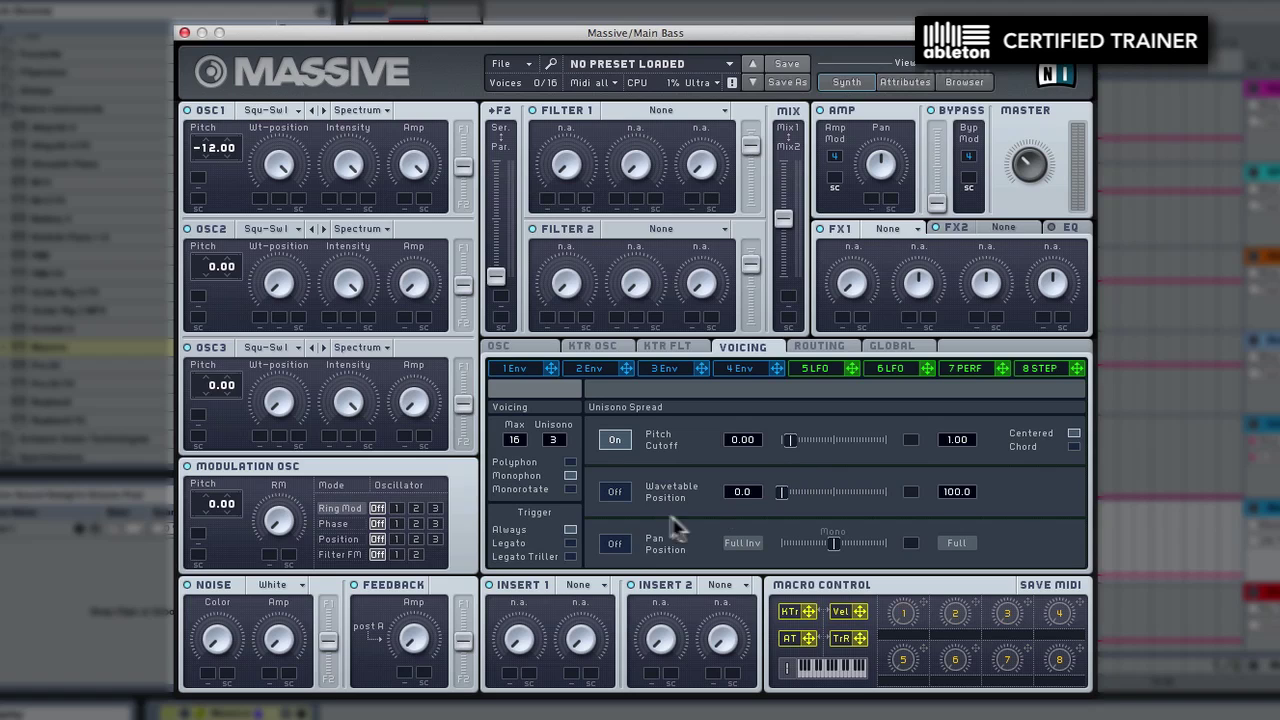
pyautogui.click(620, 544)
pyautogui.moveTo(834, 541); pyautogui.dragTo(842, 541)
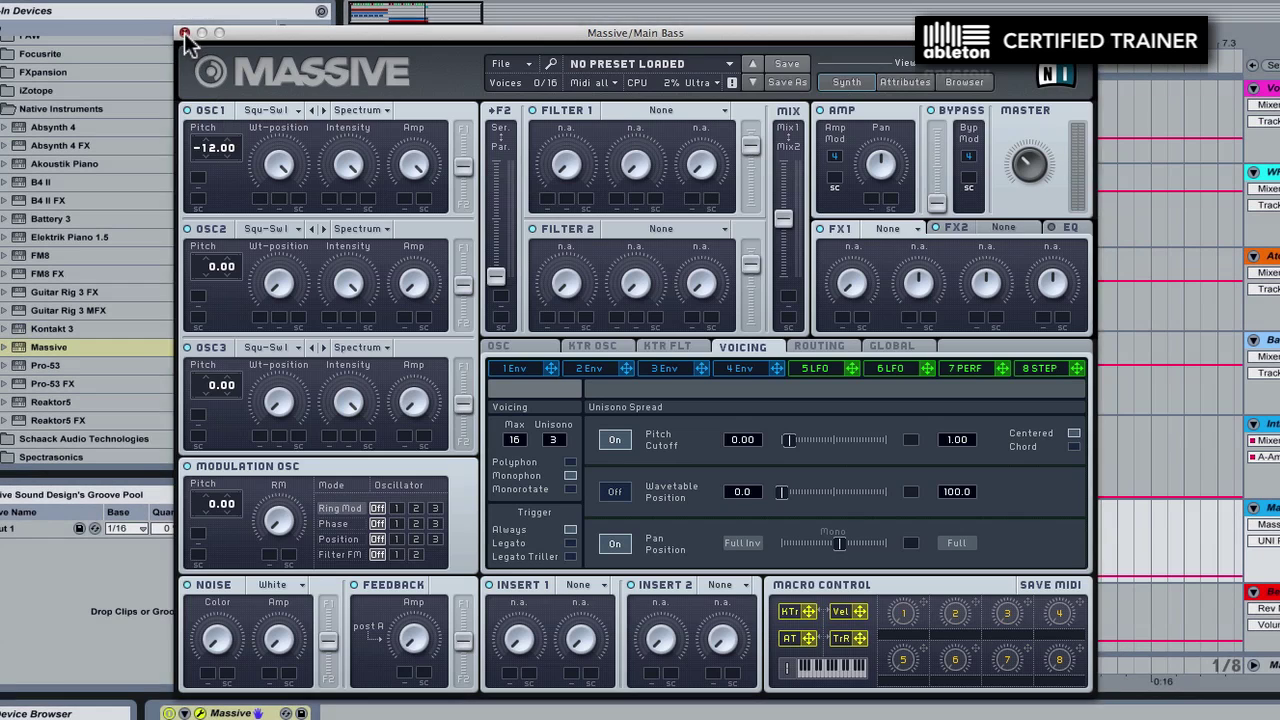
# Step: Close the Massive window and select the clip on the Main Bass track
pyautogui.click(184, 32)
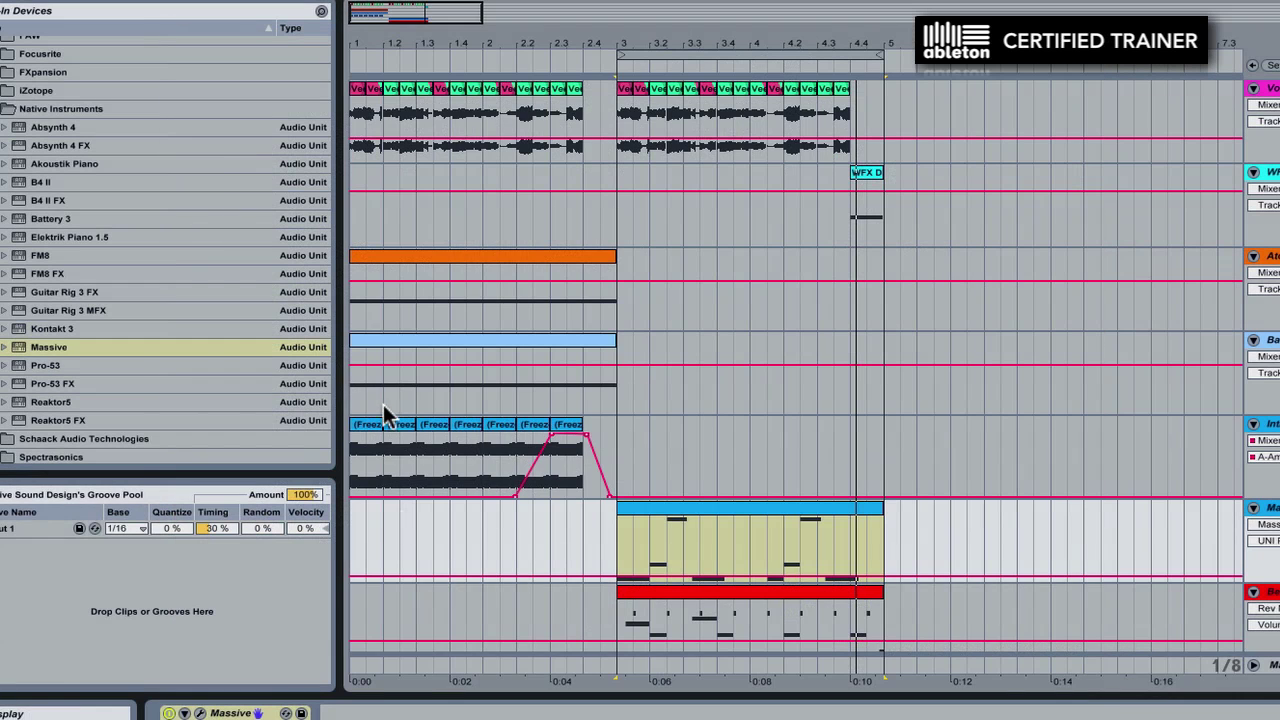
pyautogui.scroll(-1, 716, 598)
pyautogui.click(691, 580)
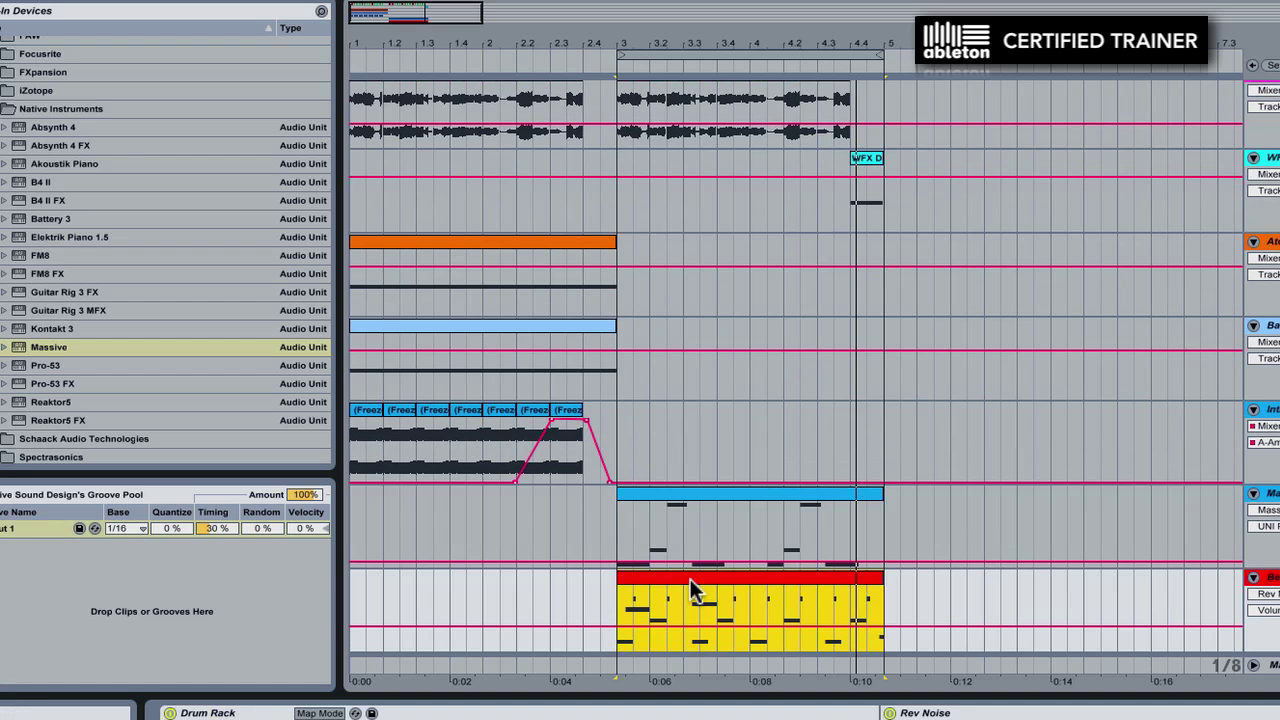
pyautogui.click(692, 509)
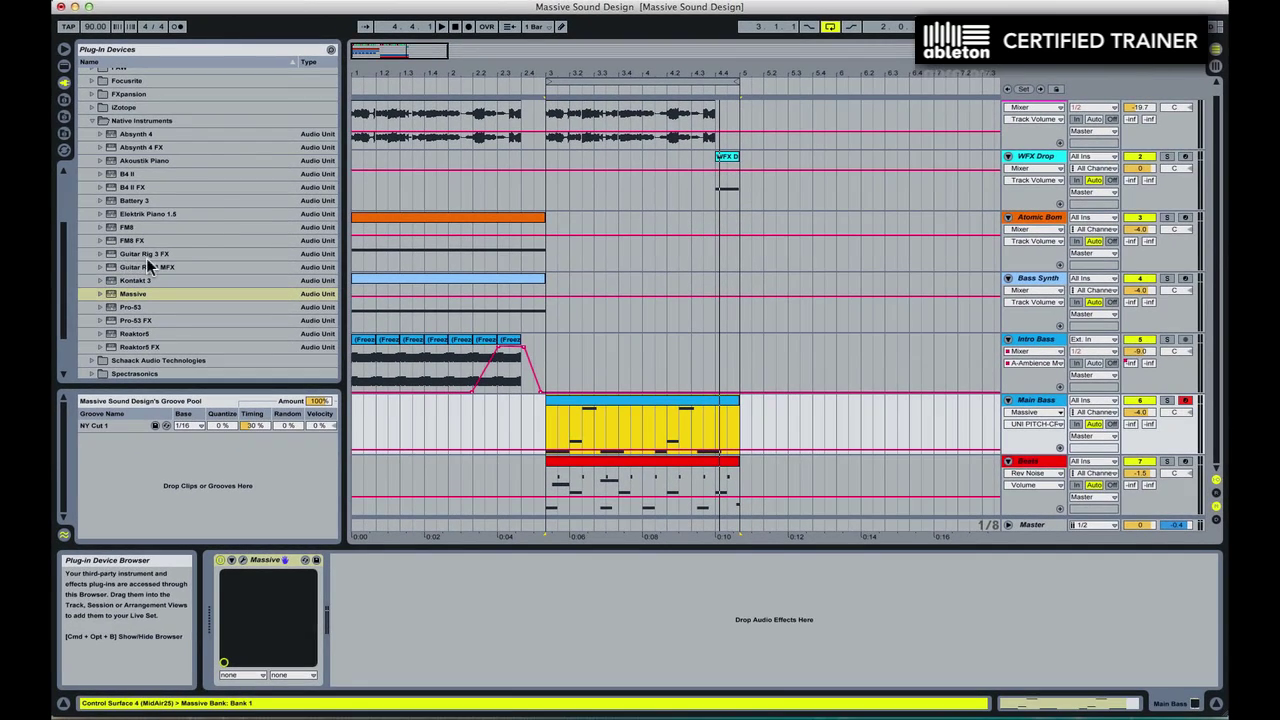
# Step: Add the Compressor audio effect after Massive on the Main Bass track
pyautogui.click(64, 63)
pyautogui.click(88, 100)
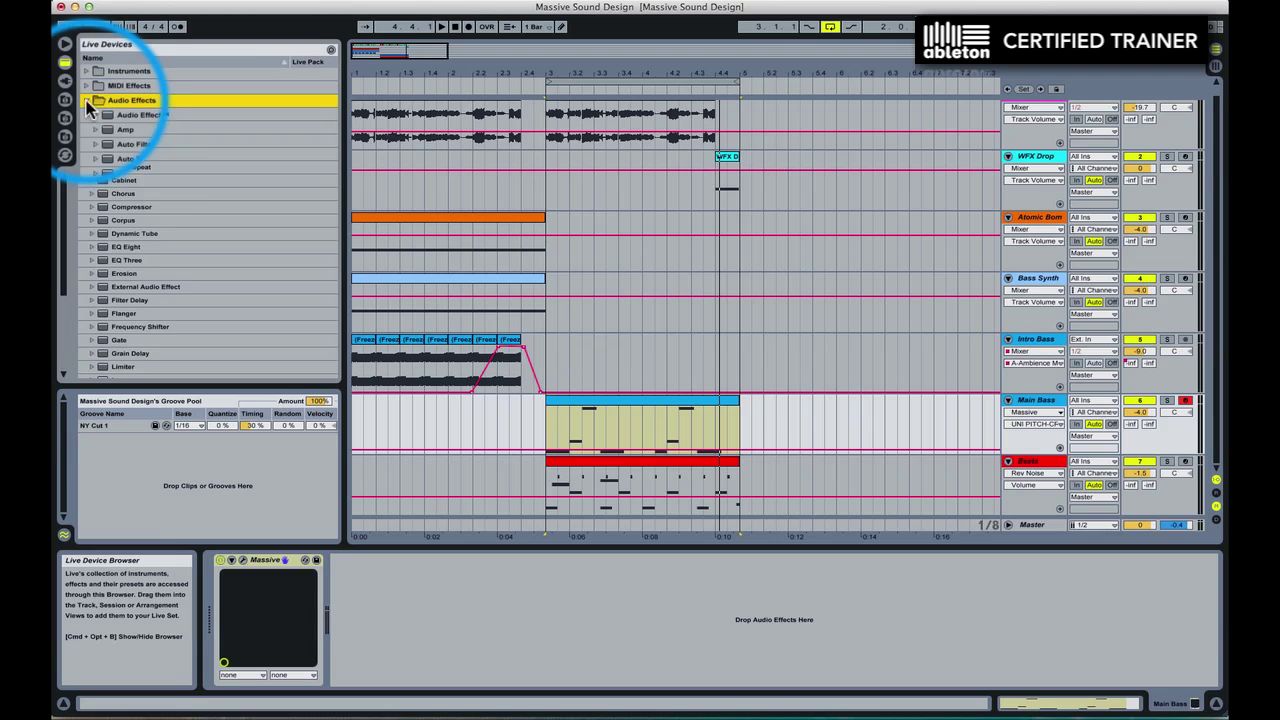
pyautogui.moveTo(104, 207); pyautogui.dragTo(376, 590)
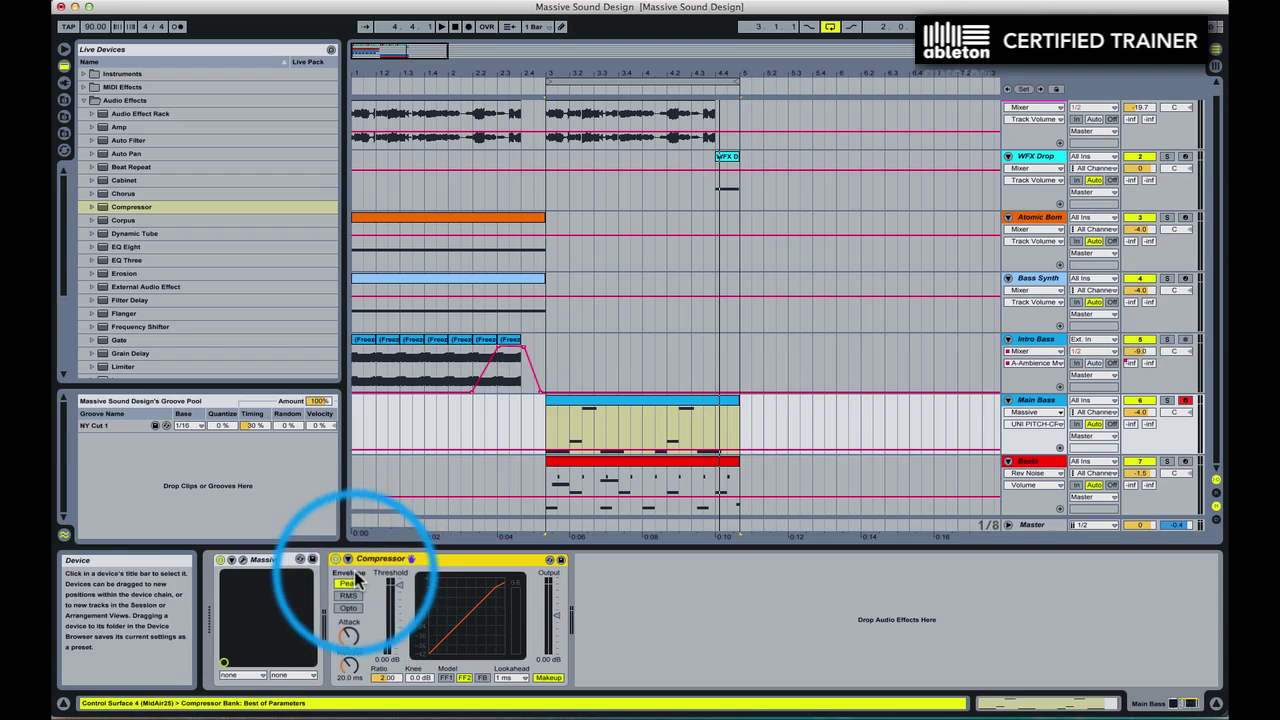
# Step: Enable the compressor's sidechain, fed from the Beats track's Drum Rack | Kick | Drum Rack | Main Kick | Pre FX
pyautogui.click(348, 560)
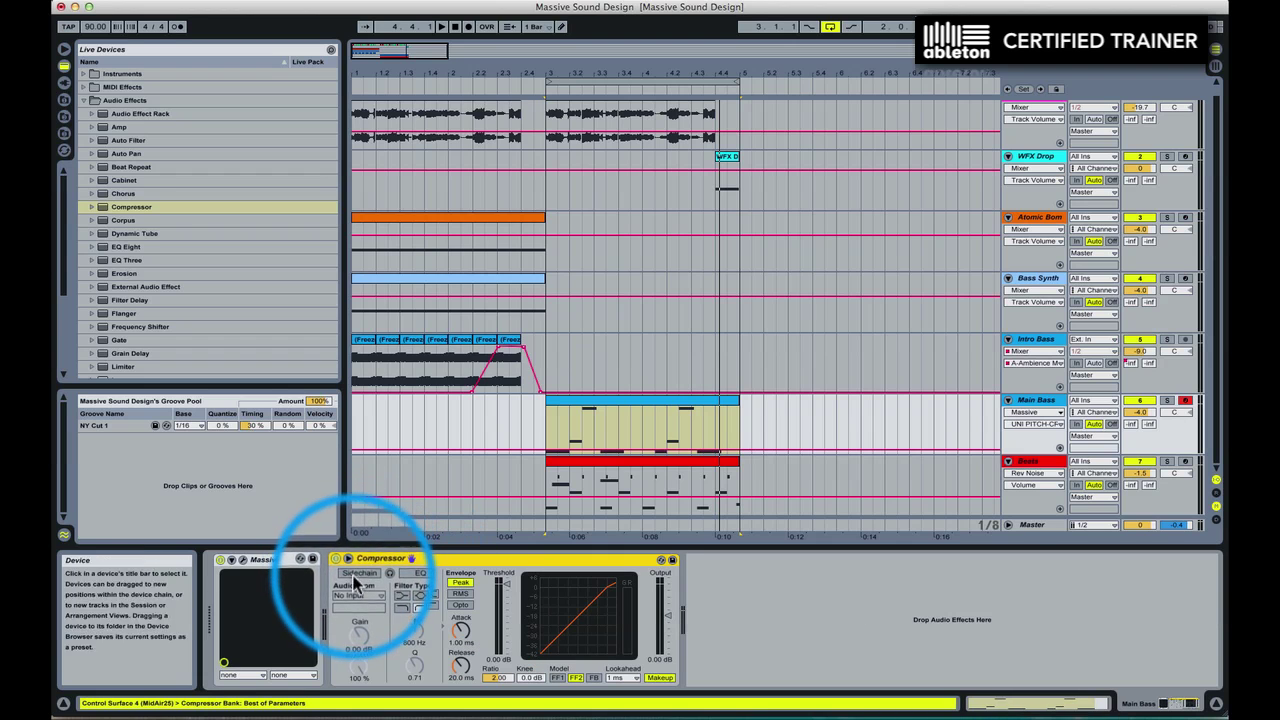
pyautogui.click(356, 596)
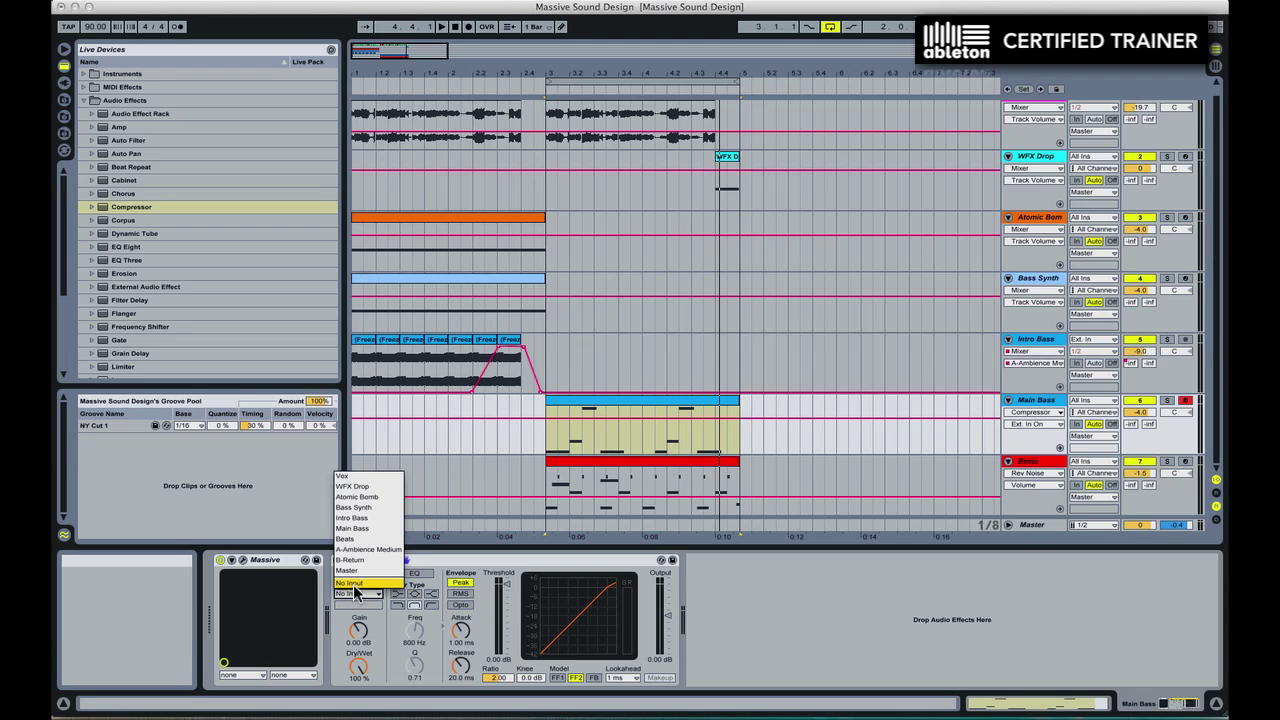
pyautogui.click(454, 572)
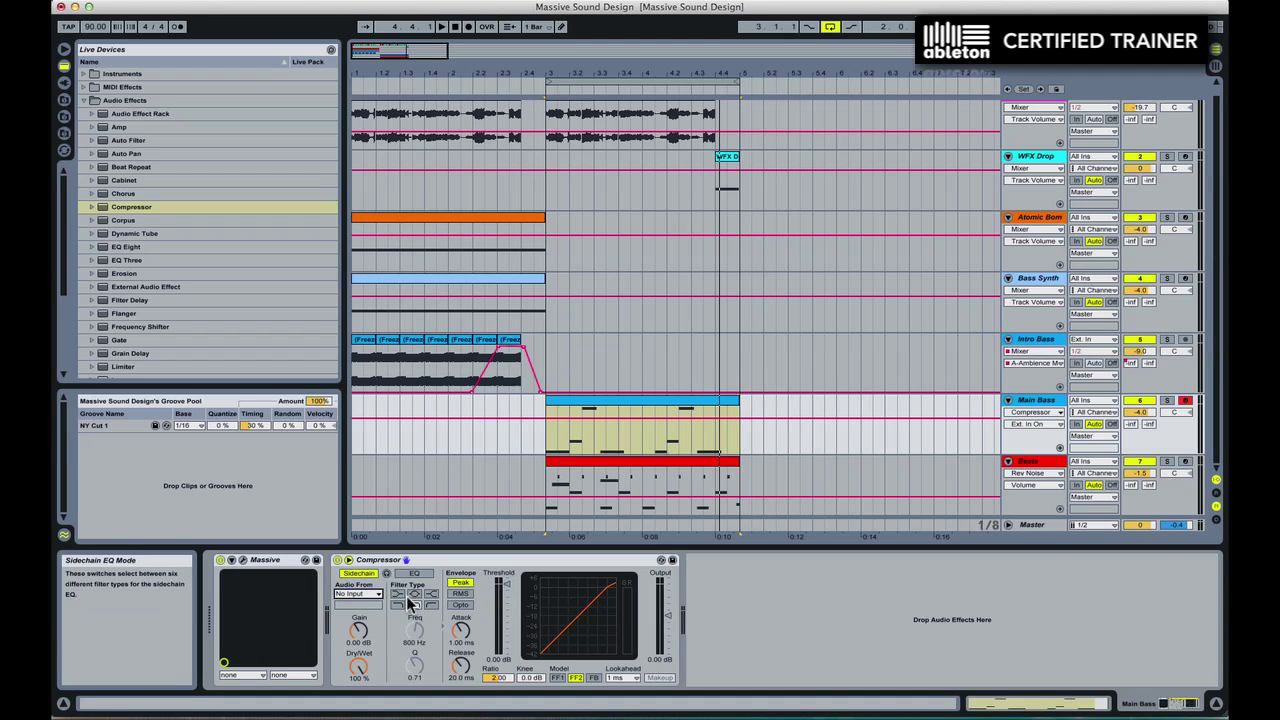
pyautogui.click(357, 594)
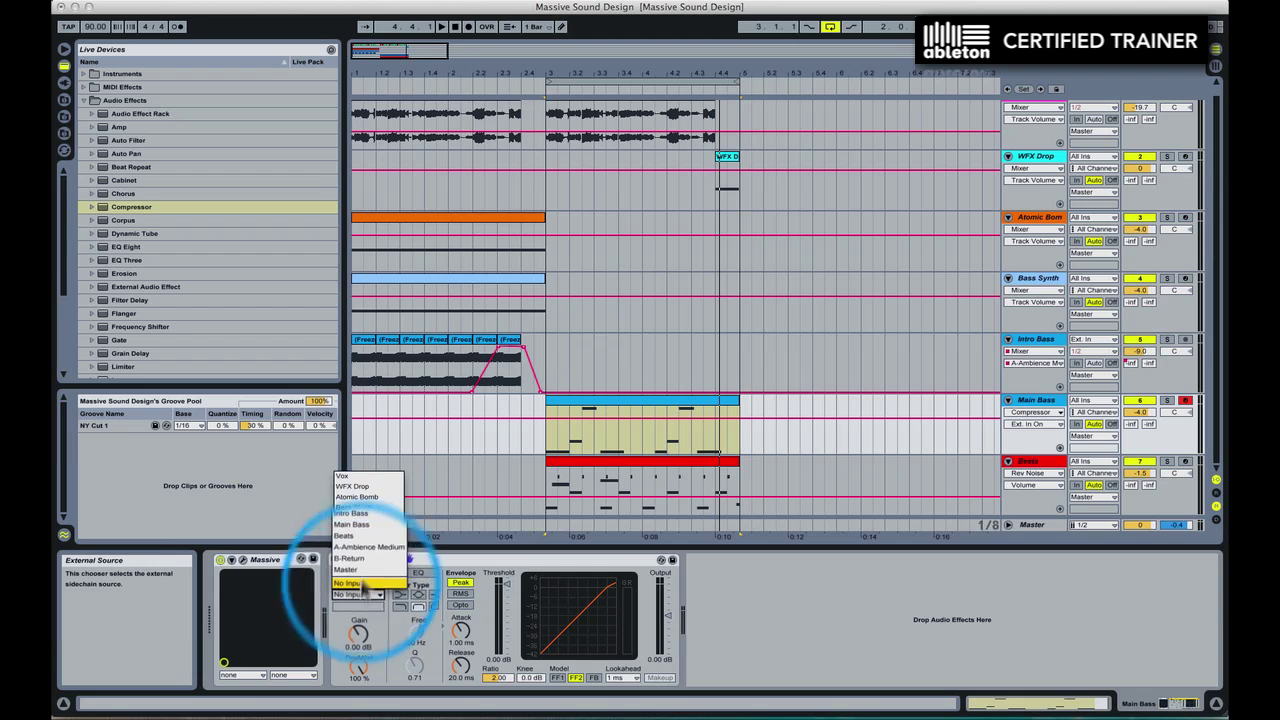
pyautogui.click(378, 581)
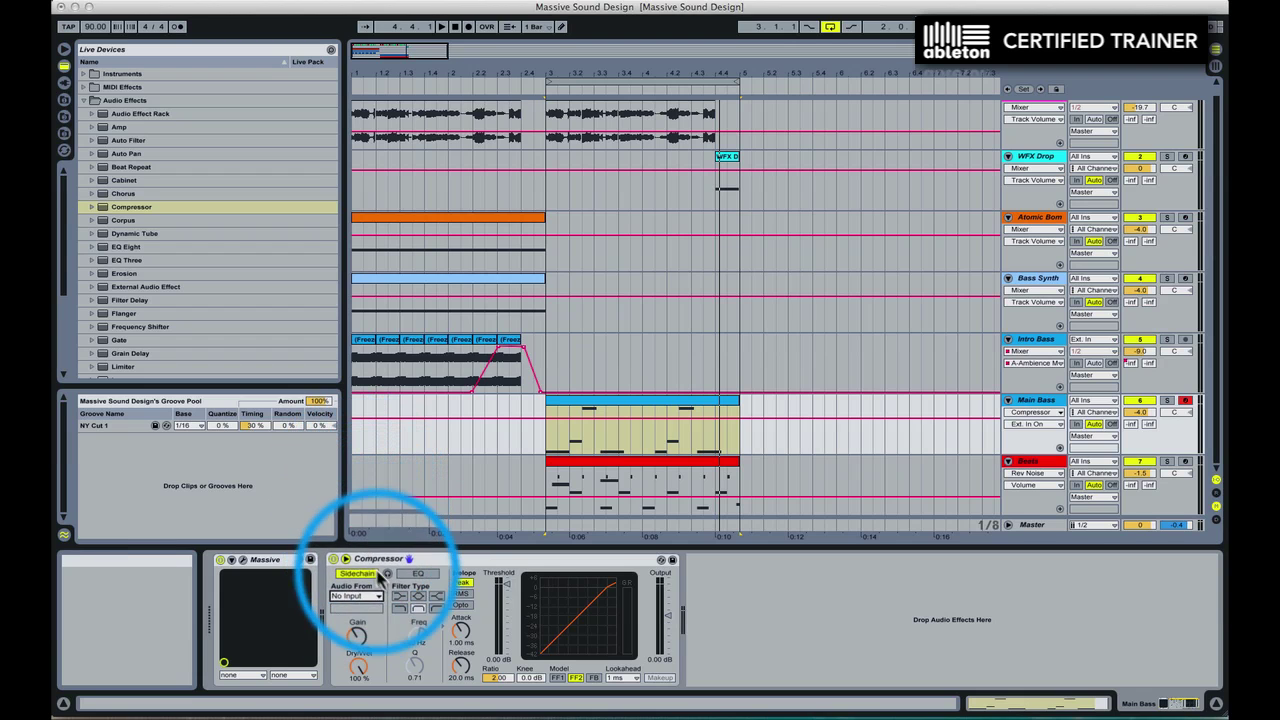
pyautogui.click(360, 605)
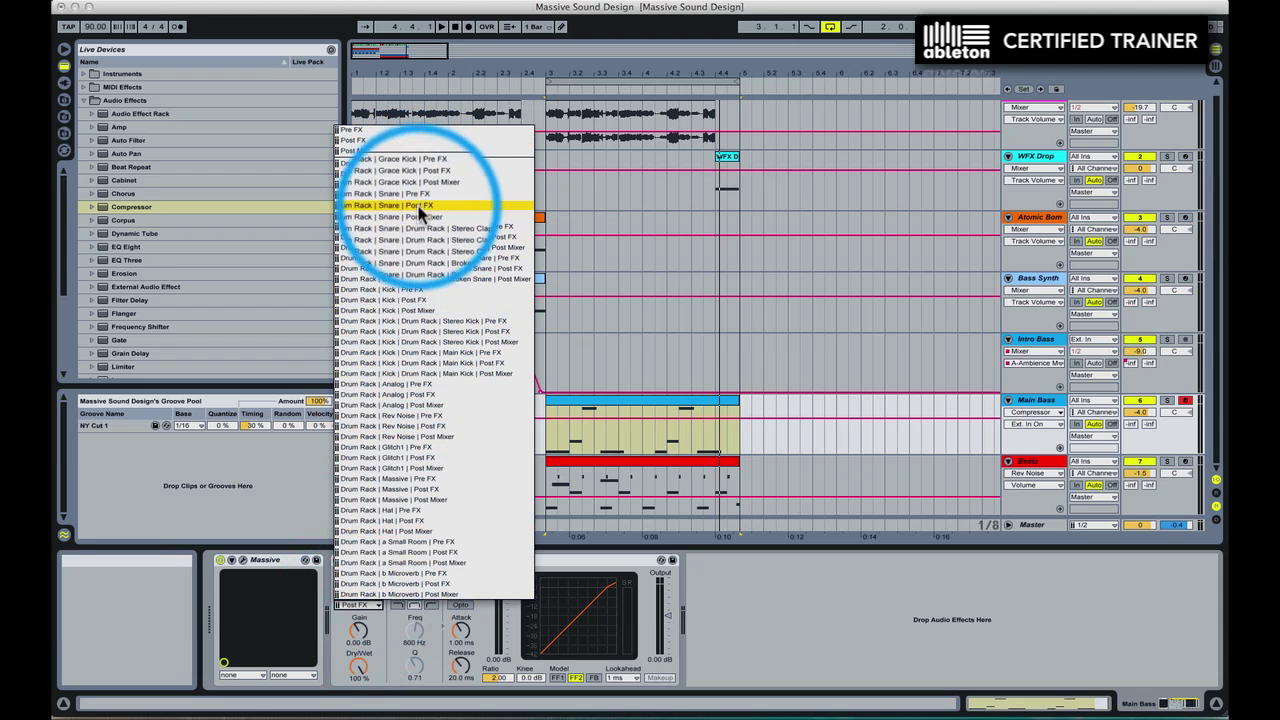
pyautogui.click(423, 357)
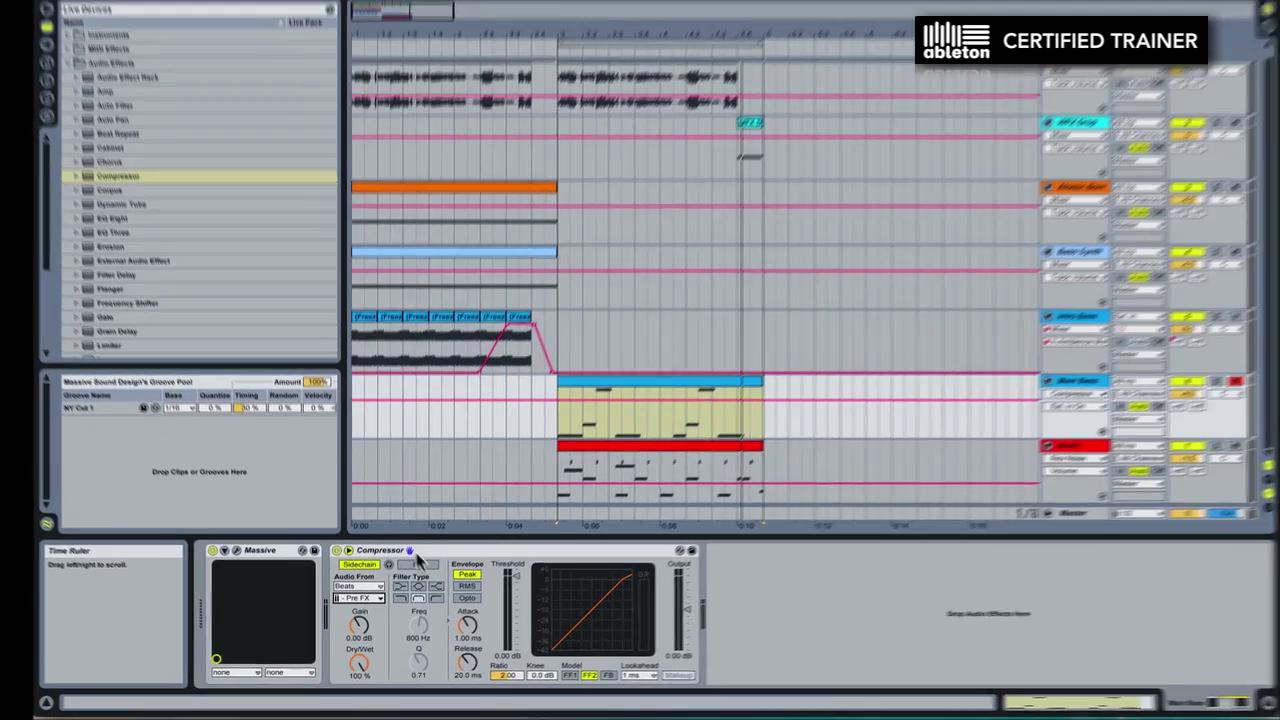
# Step: Lower the compressor's threshold to about -38.5 dB
pyautogui.moveTo(516, 576); pyautogui.dragTo(516, 620)
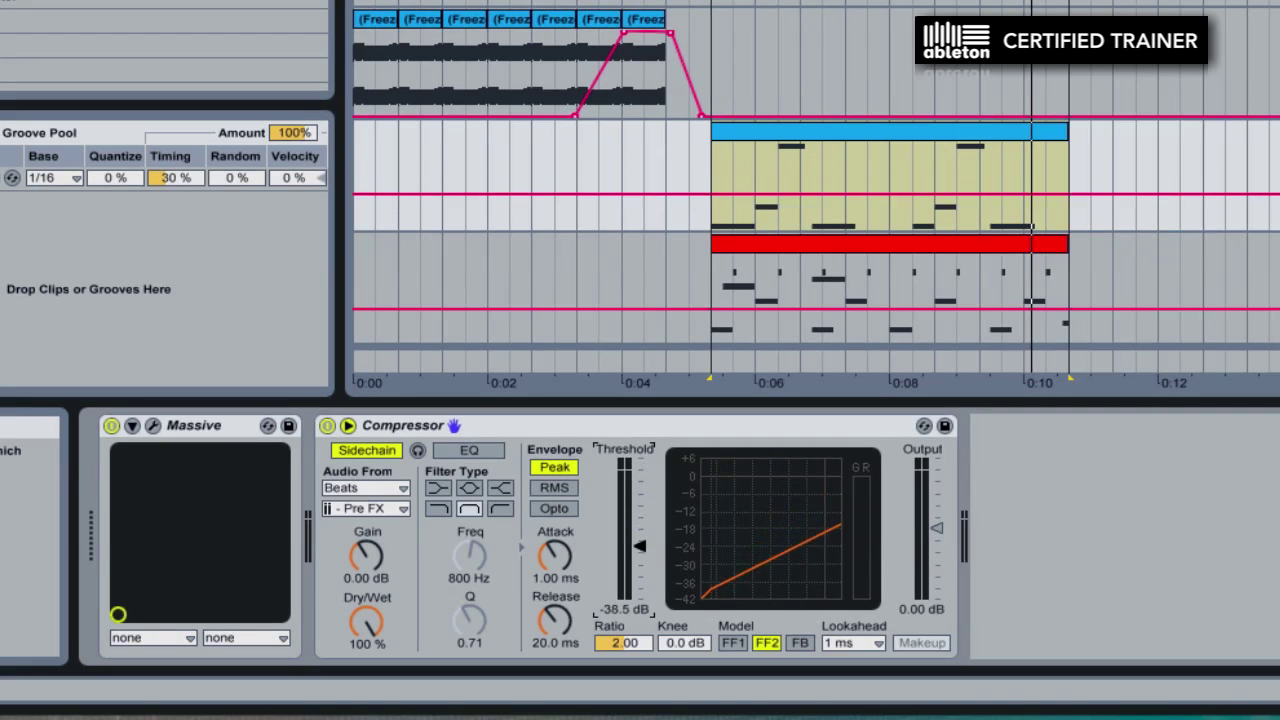
# Step: Lower the compressor's threshold to about -52.2 dB and raise its ratio to about 3.28 while auditioning the loop
pyautogui.moveTo(632, 546); pyautogui.dragTo(637, 571)
pyautogui.press('space')
pyautogui.moveTo(628, 643); pyautogui.dragTo(628, 629)
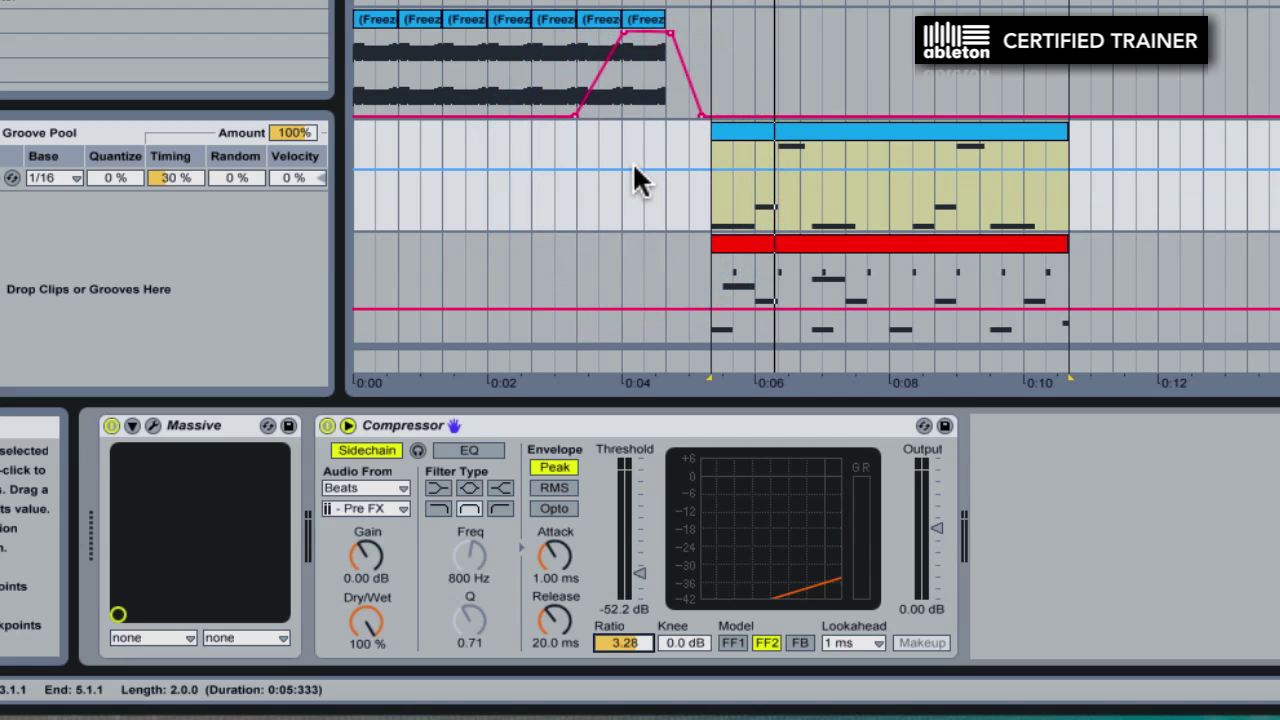
pyautogui.press('space')
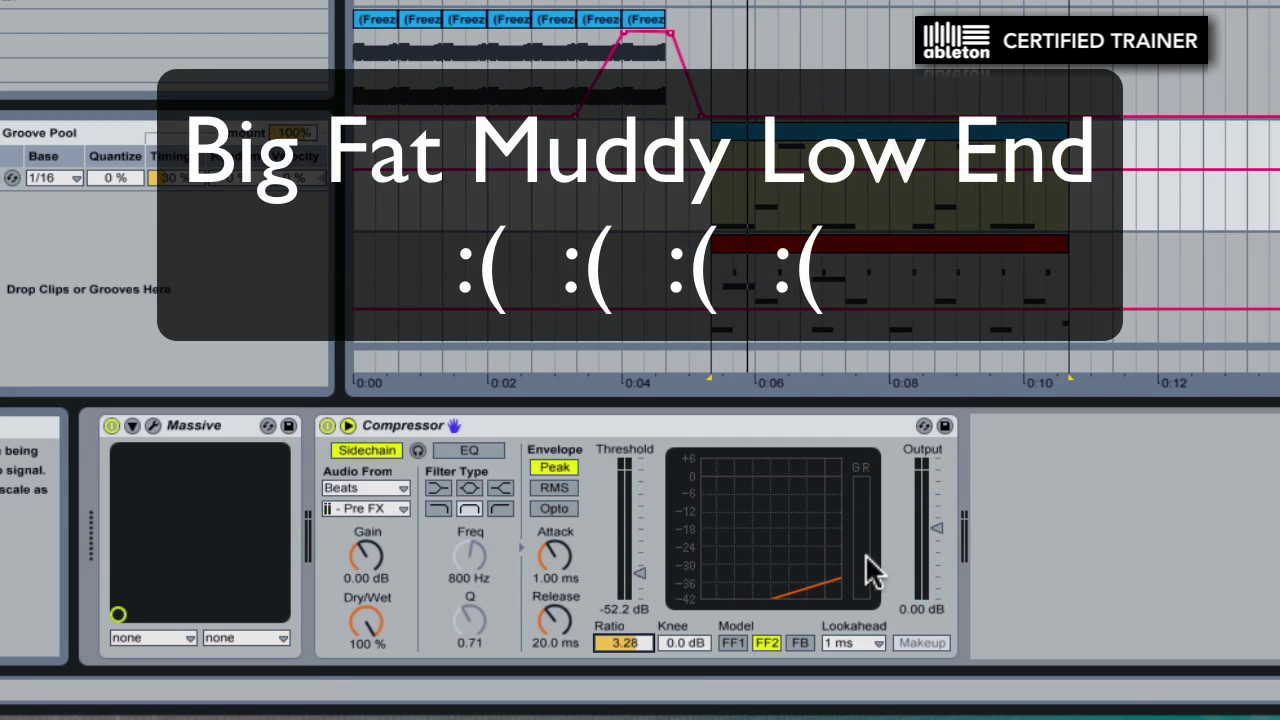
# Step: Set the compressor to the FF1 model with a 5.33 ratio, 0.01 ms attack and 32.9 ms release
pyautogui.press('space')
pyautogui.moveTo(645, 642); pyautogui.dragTo(648, 627)
pyautogui.moveTo(554, 618); pyautogui.dragTo(554, 598)
pyautogui.click(732, 642)
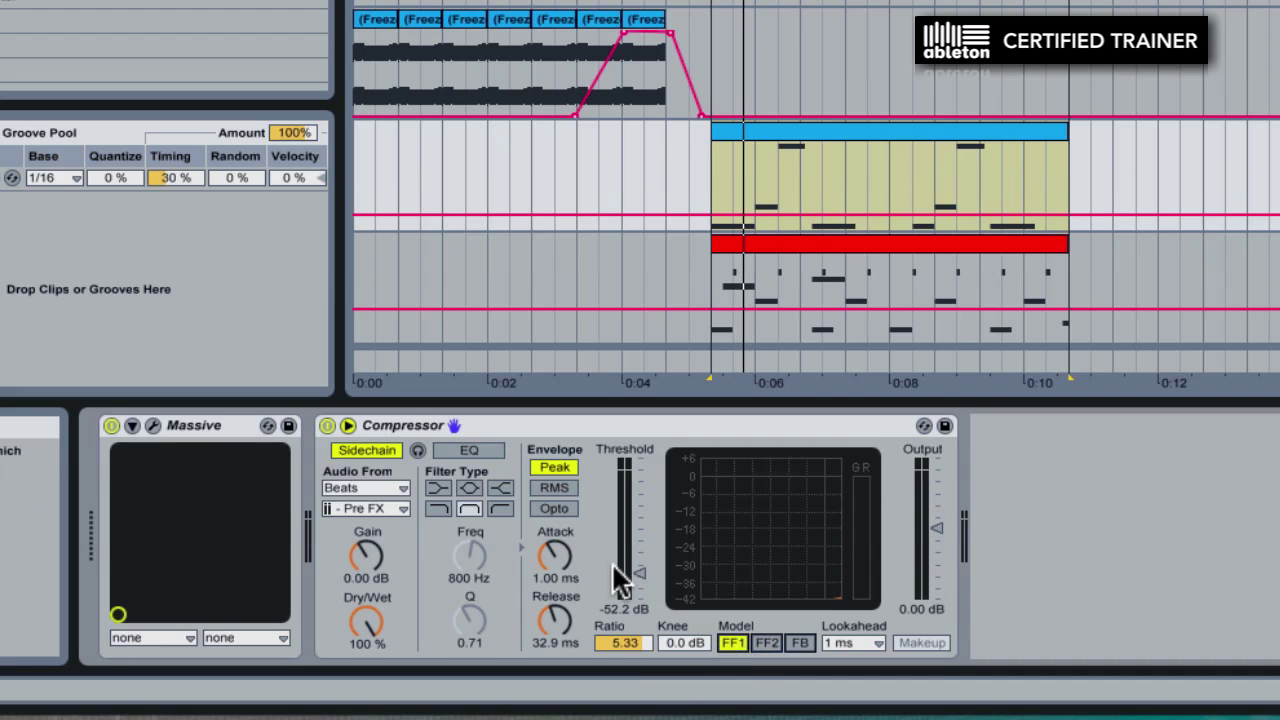
pyautogui.moveTo(556, 549); pyautogui.dragTo(580, 568)
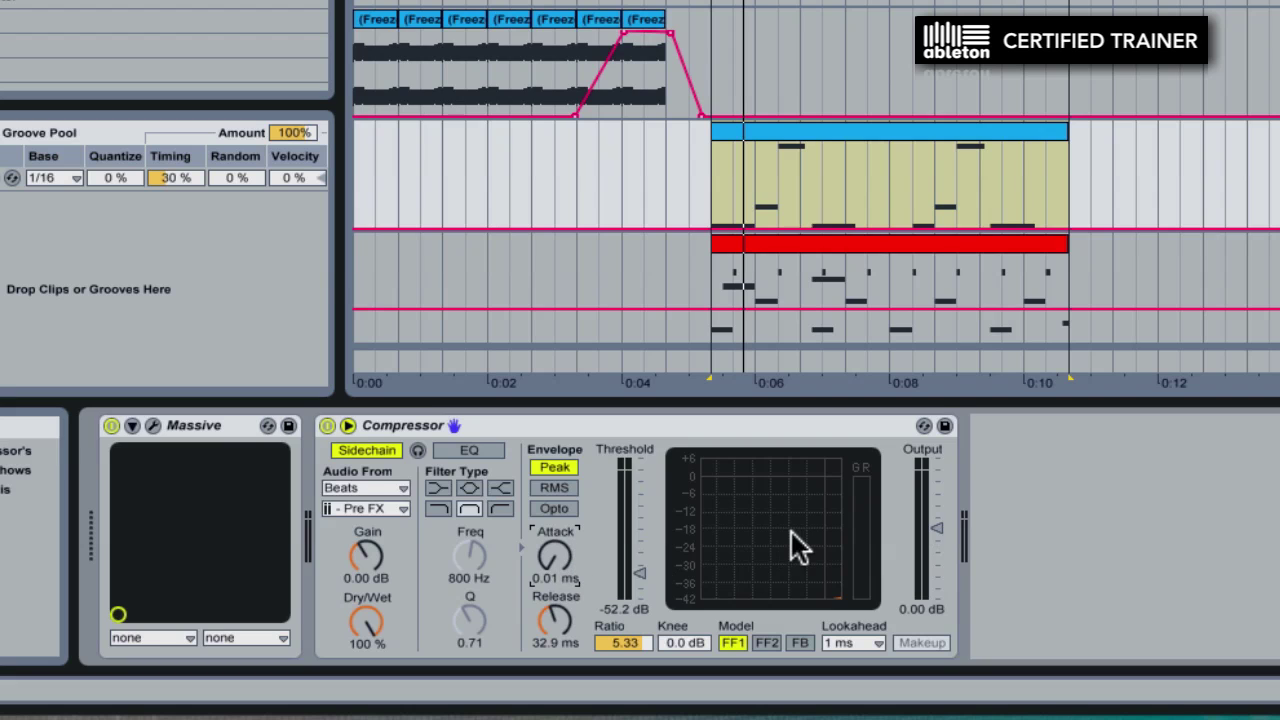
# Step: Audition the loop and fine-tune the compressor's threshold to about -51.5 dB
pyautogui.press('space')
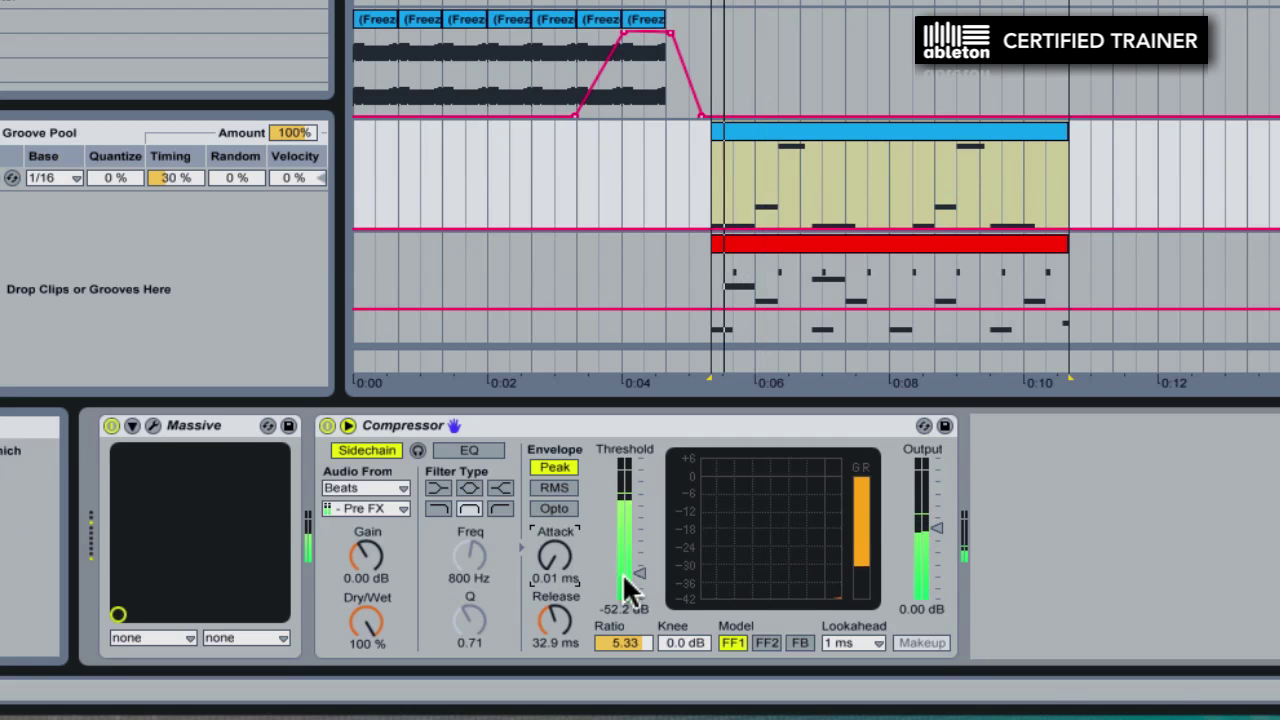
pyautogui.moveTo(638, 572); pyautogui.dragTo(642, 573)
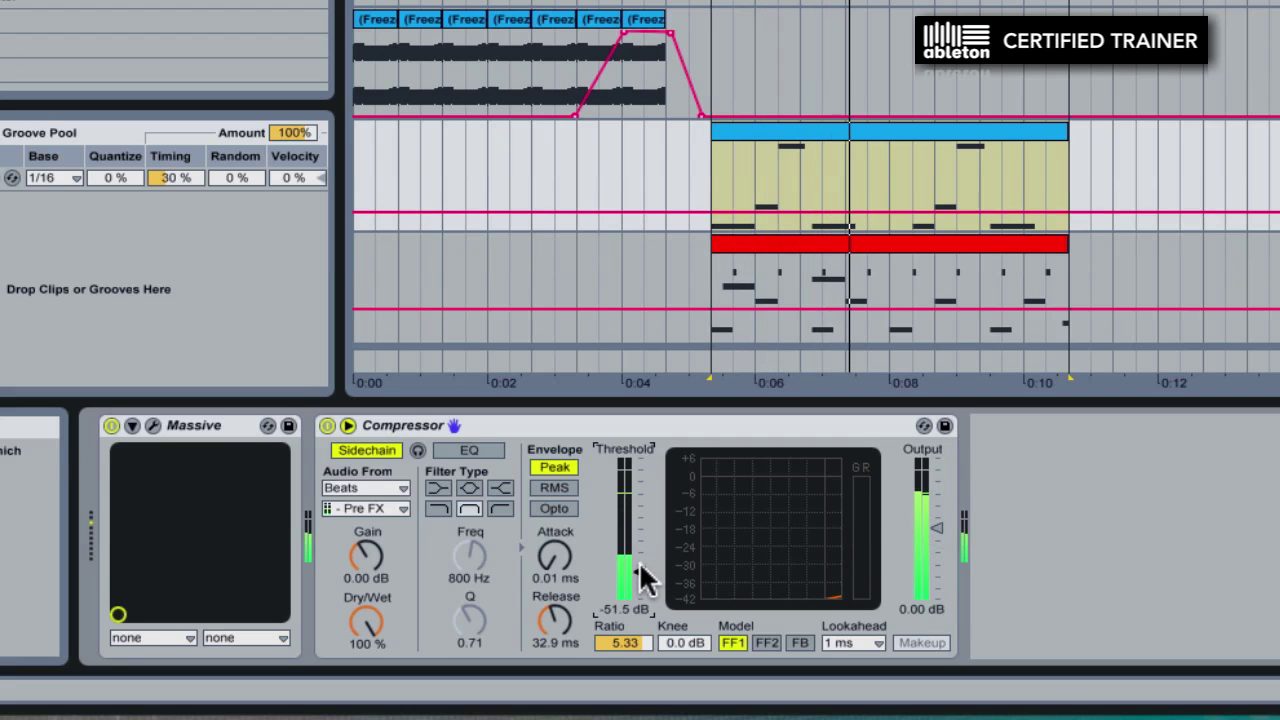
pyautogui.press('space')
# Step: Duplicate the compressor and feed the copy's sidechain from Drum Rack | Snare | Drum Rack | Broken Snare | Pre FX
pyautogui.click(507, 422)
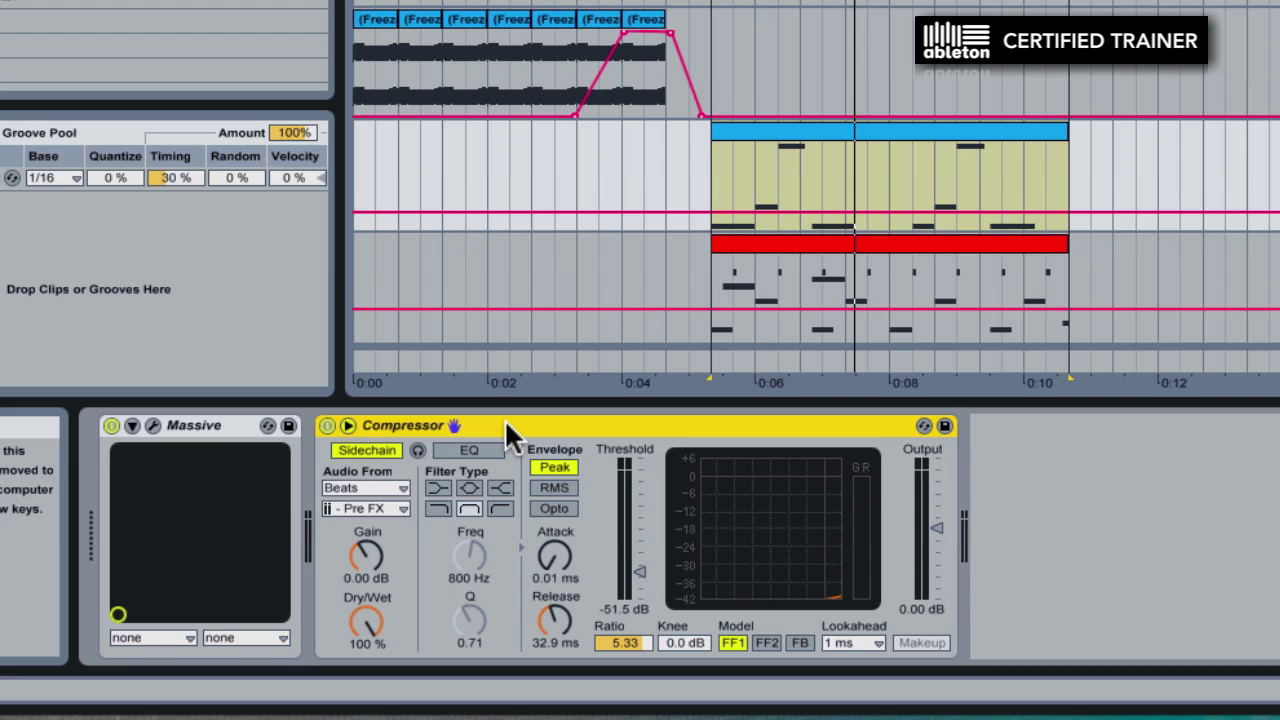
pyautogui.hotkey('ctrl', 'd')
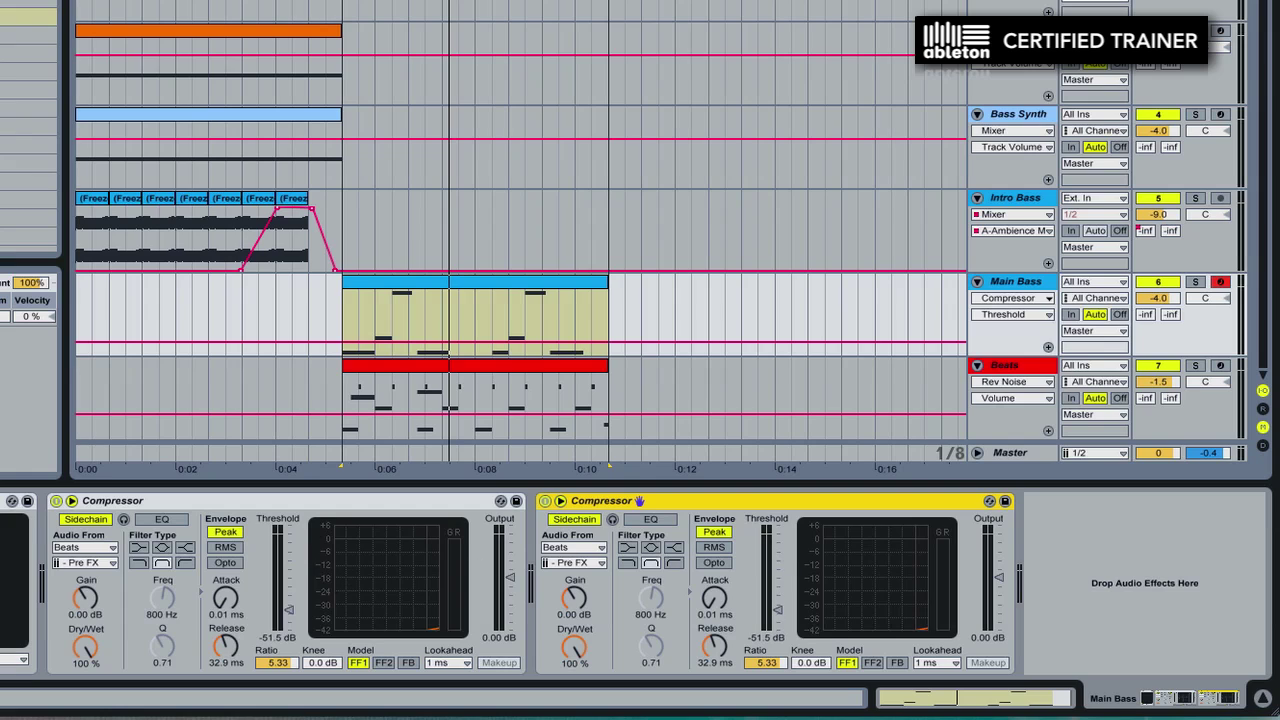
pyautogui.click(567, 565)
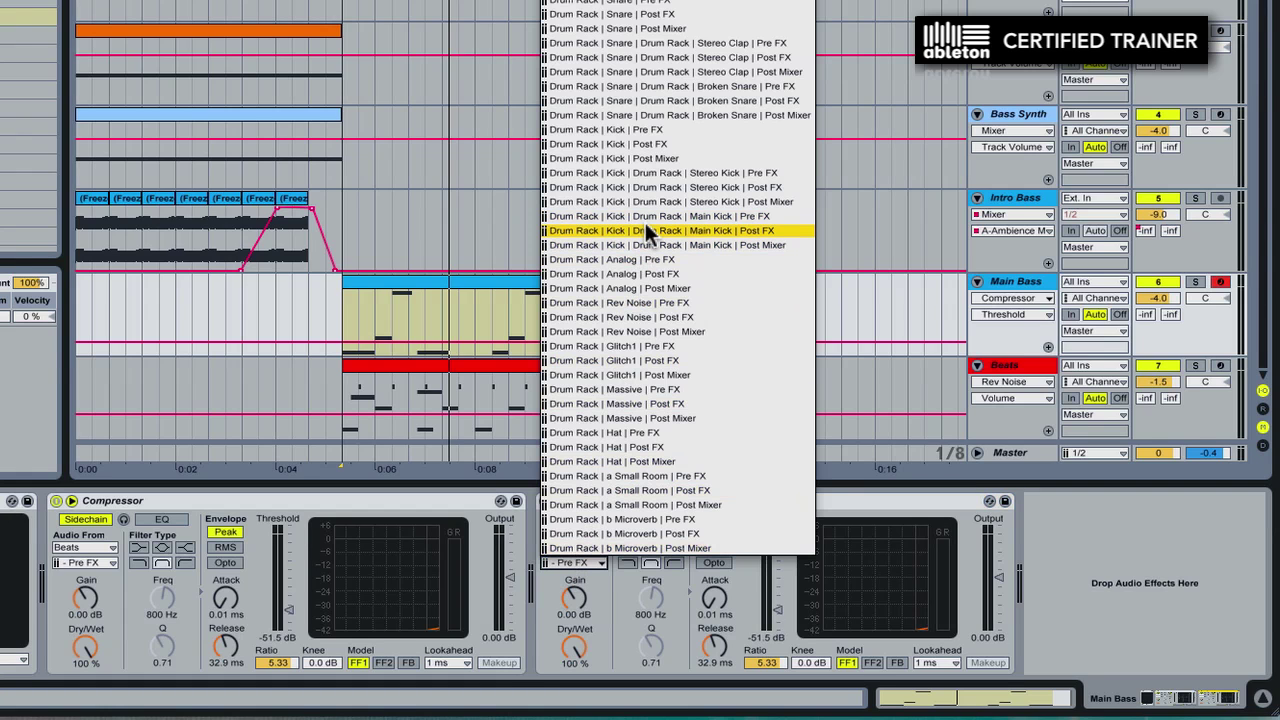
pyautogui.click(658, 88)
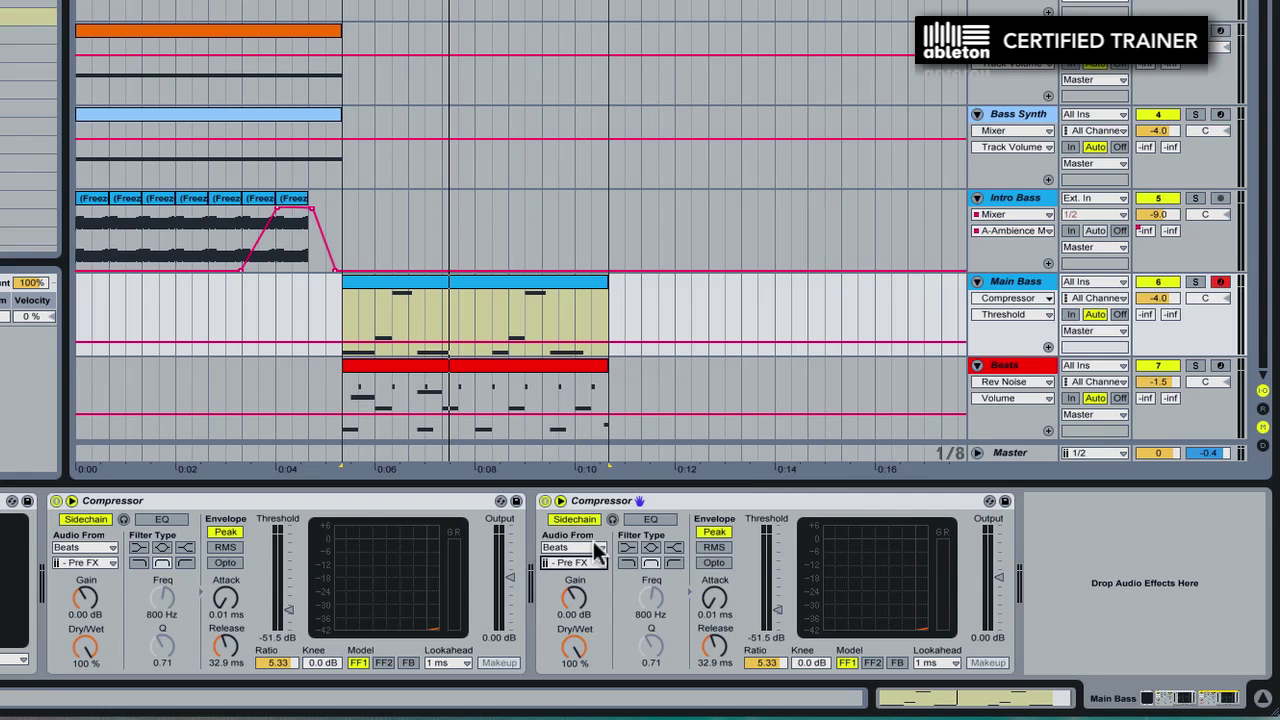
# Step: Play the loop and compare the bass with the two sidechain compressors bypassed and re-enabled, leaving both on
pyautogui.press('space')
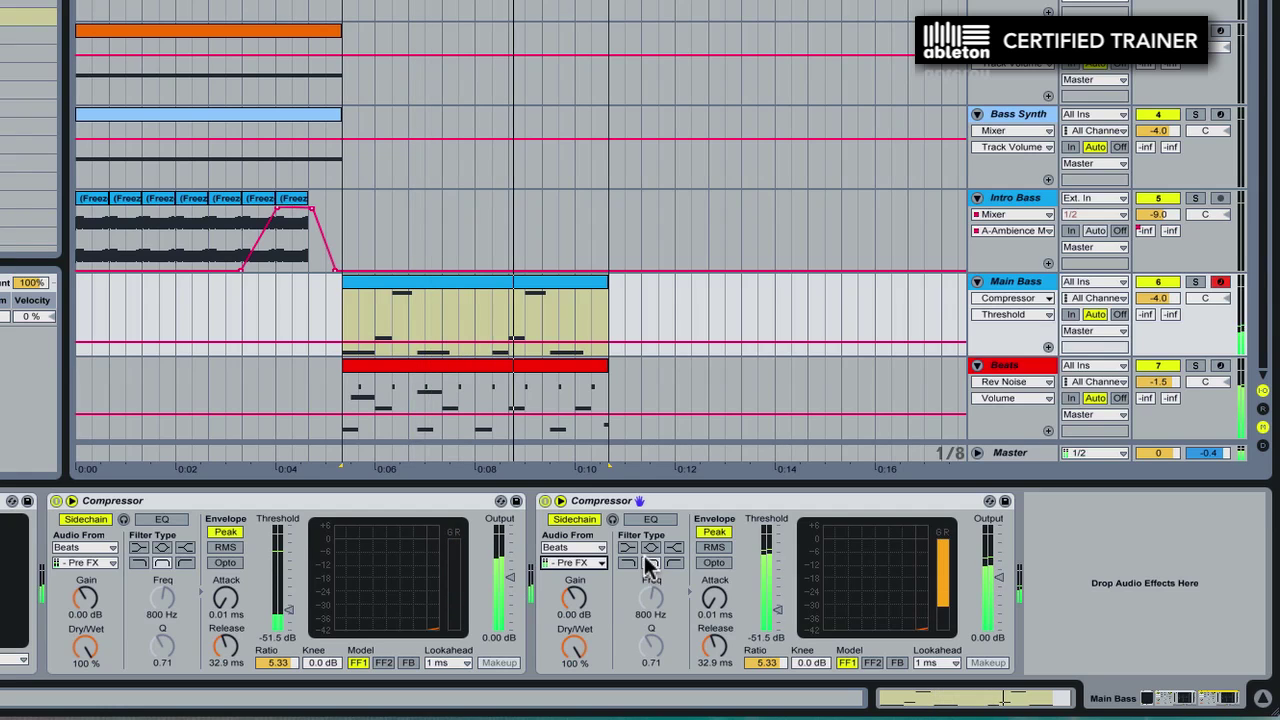
pyautogui.click(545, 501)
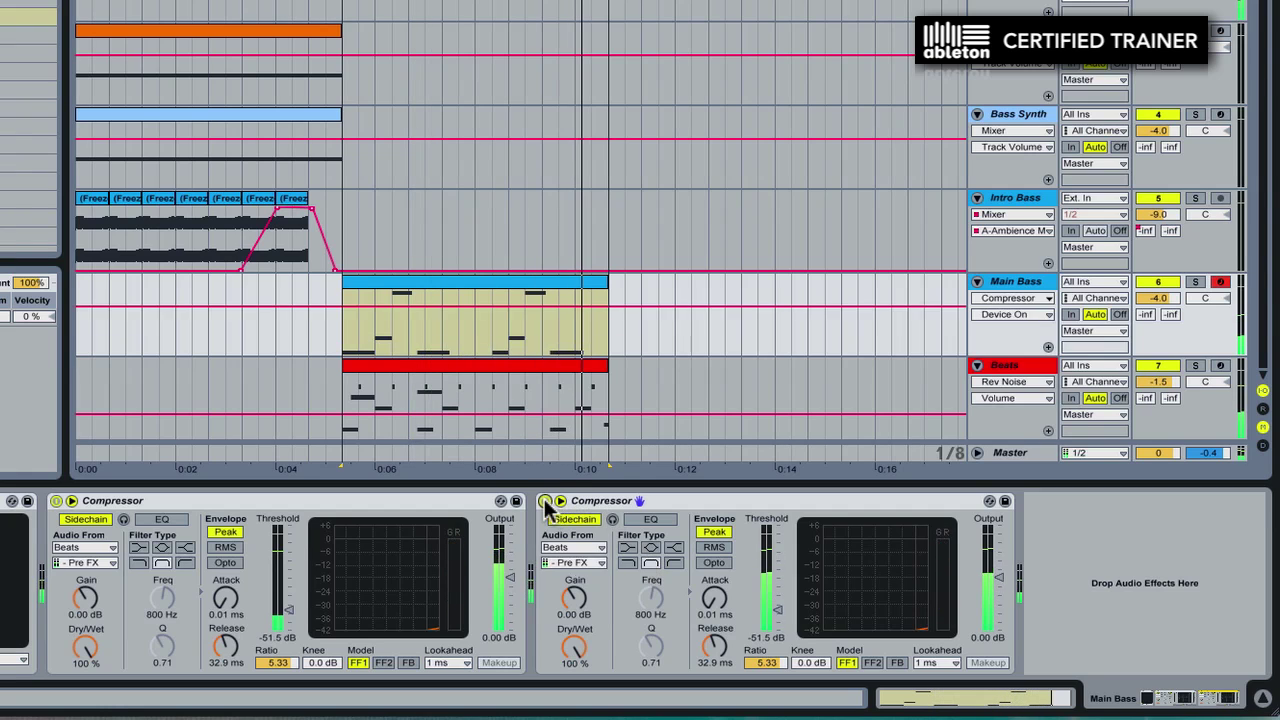
pyautogui.click(56, 501)
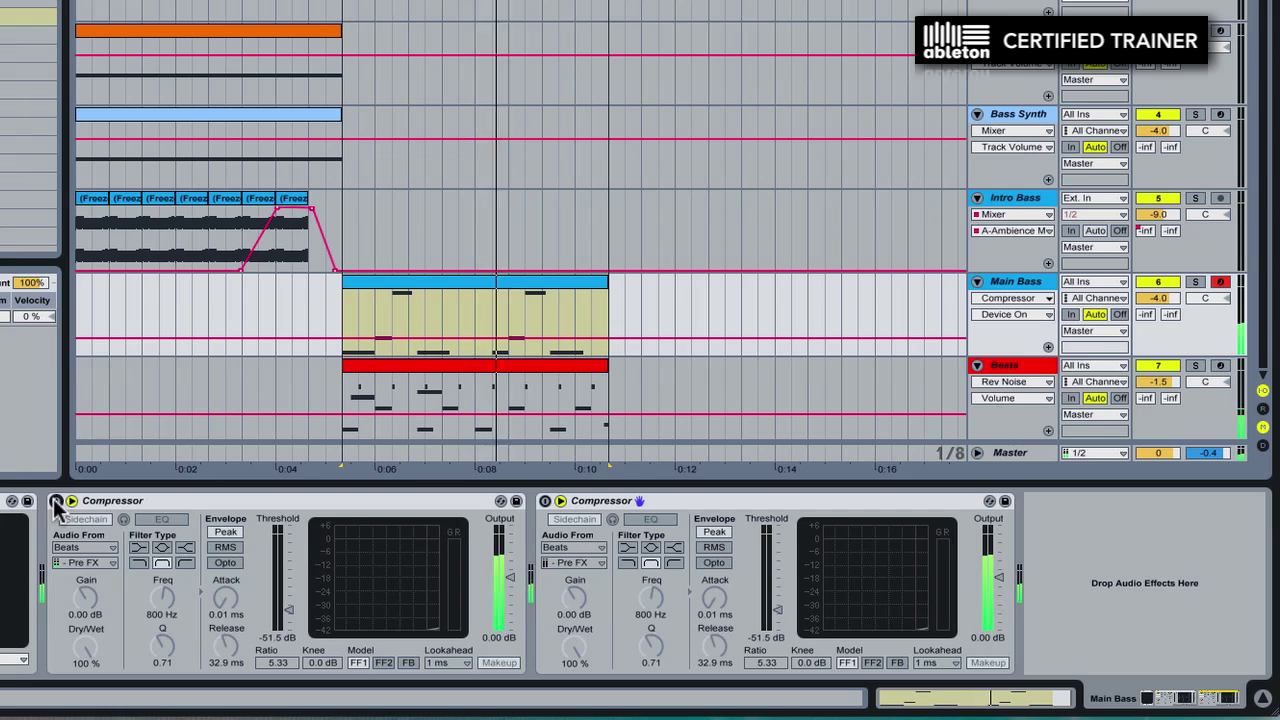
pyautogui.click(56, 501)
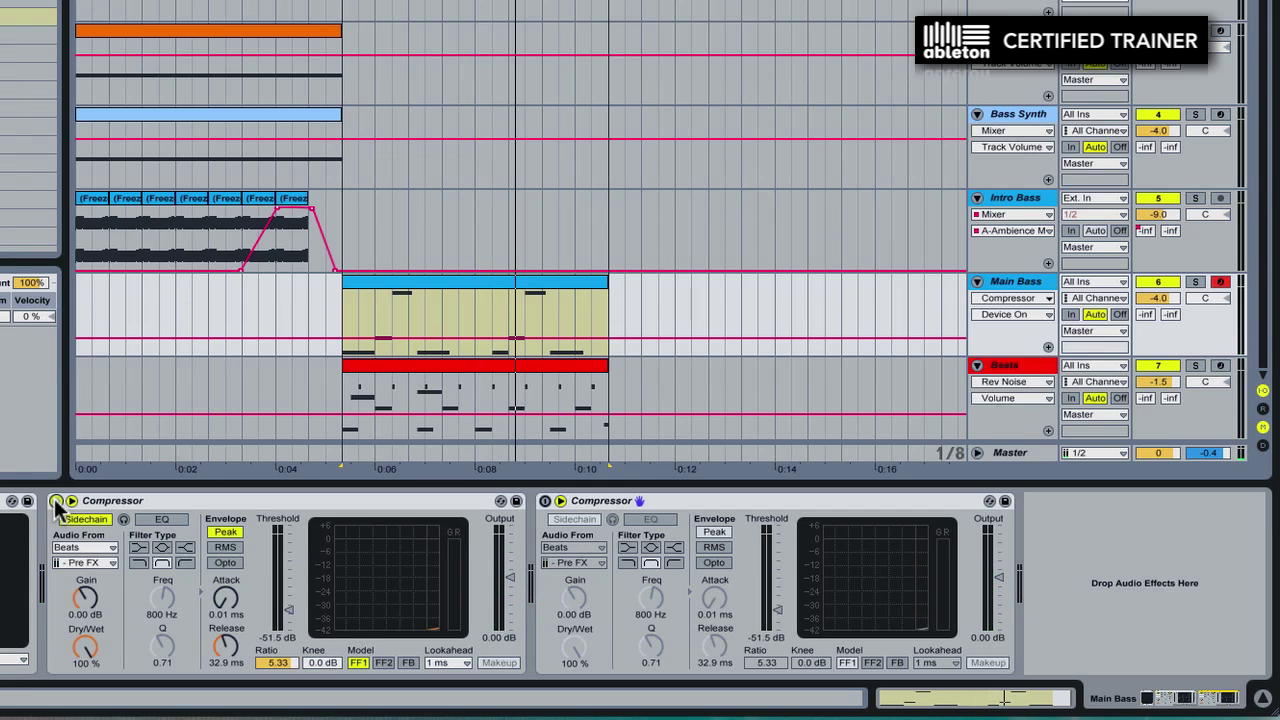
pyautogui.click(574, 519)
pyautogui.press('space')
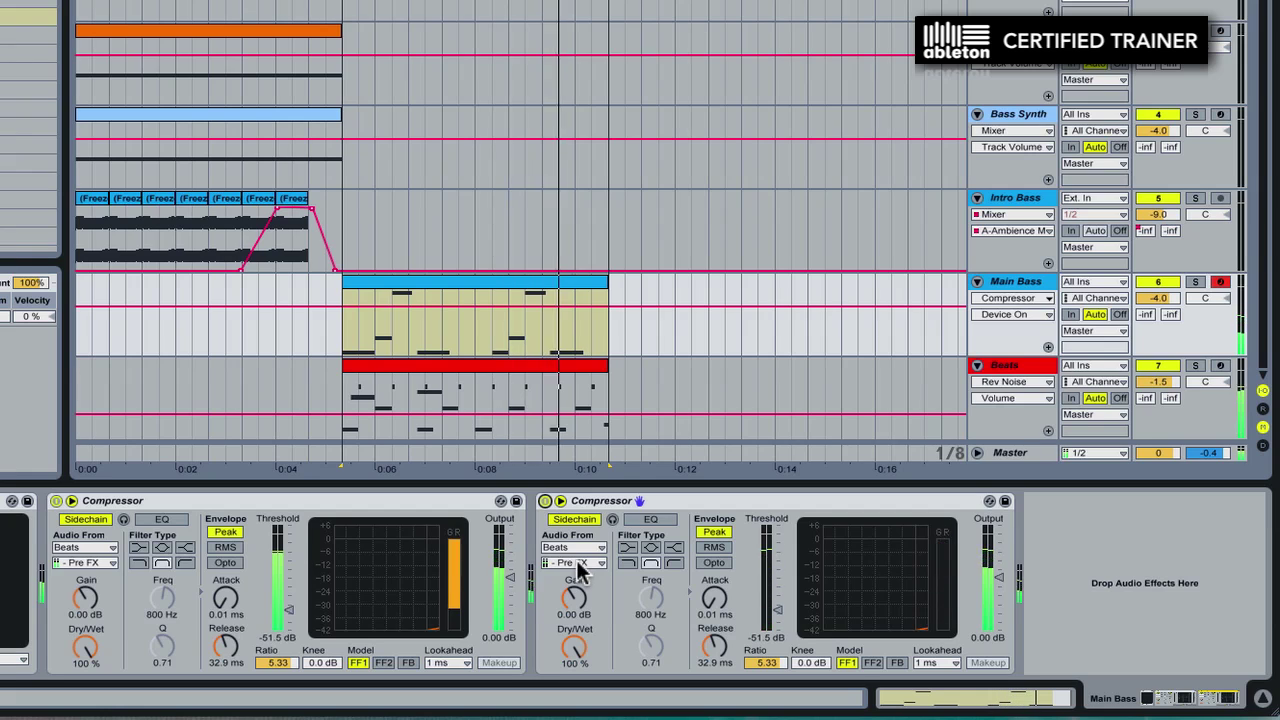
pyautogui.press('space')
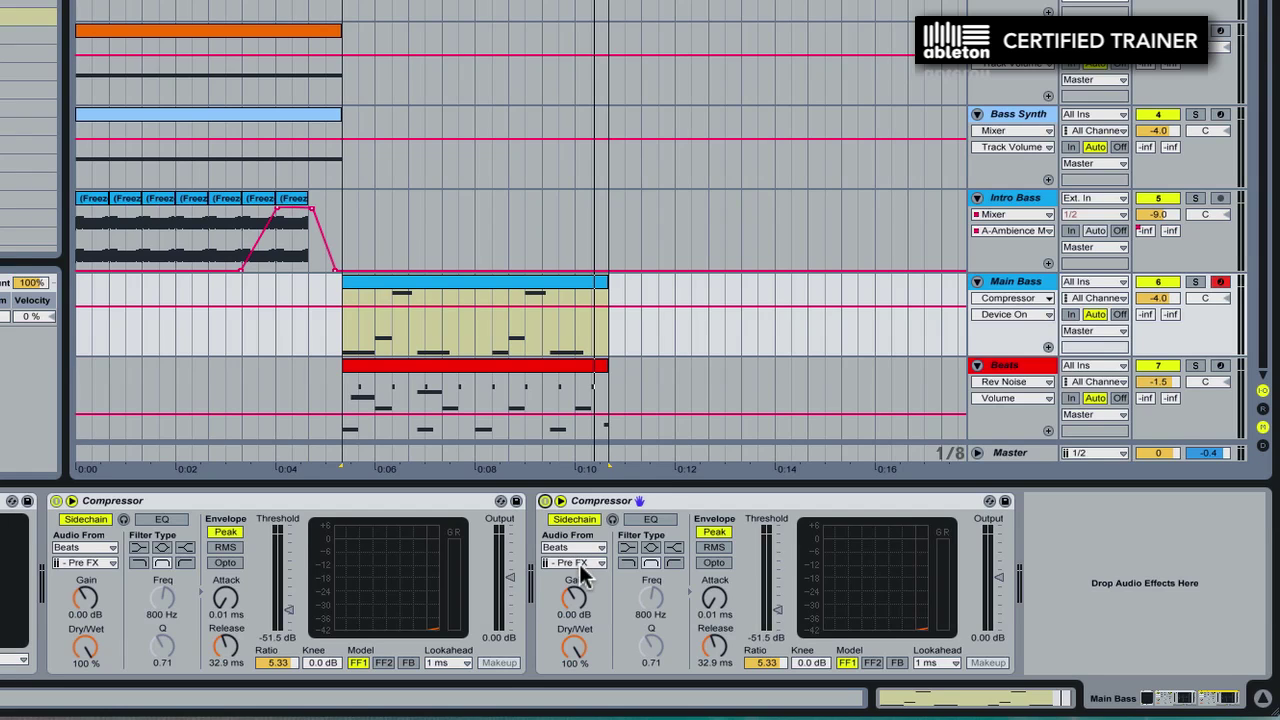
pyautogui.doubleClick(416, 285)
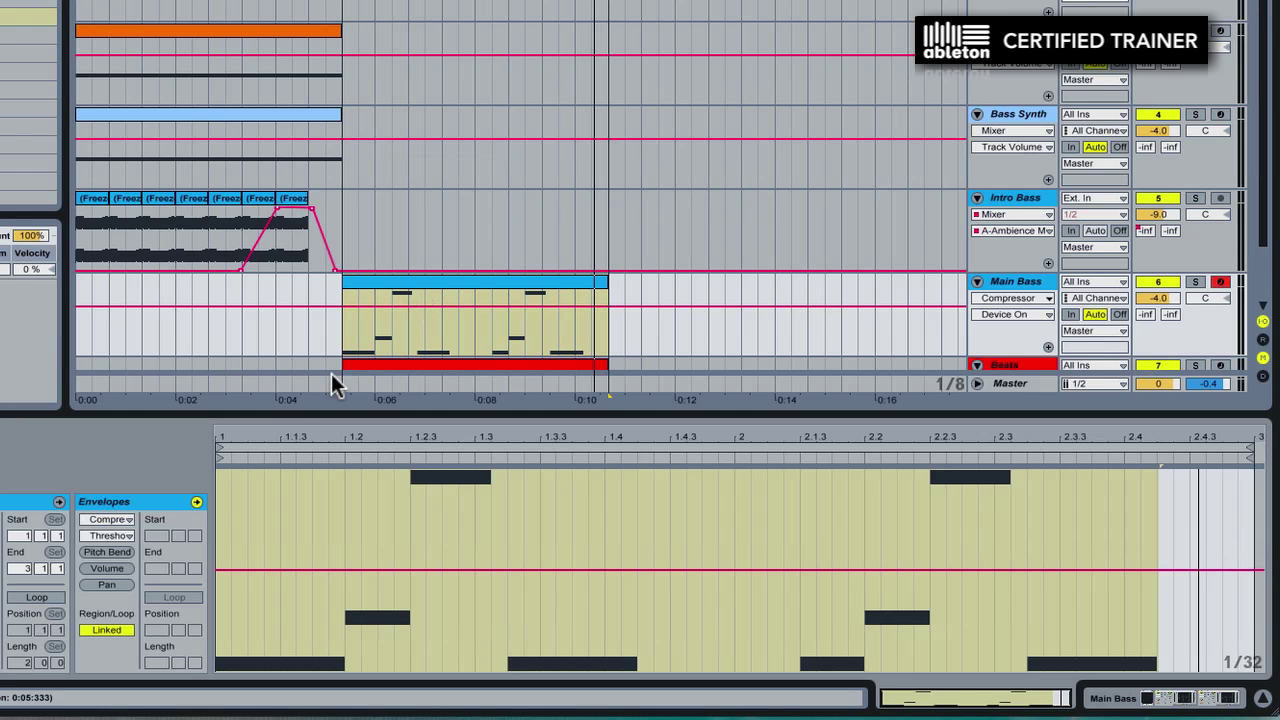
pyautogui.hotkey('shift', 'Tab')
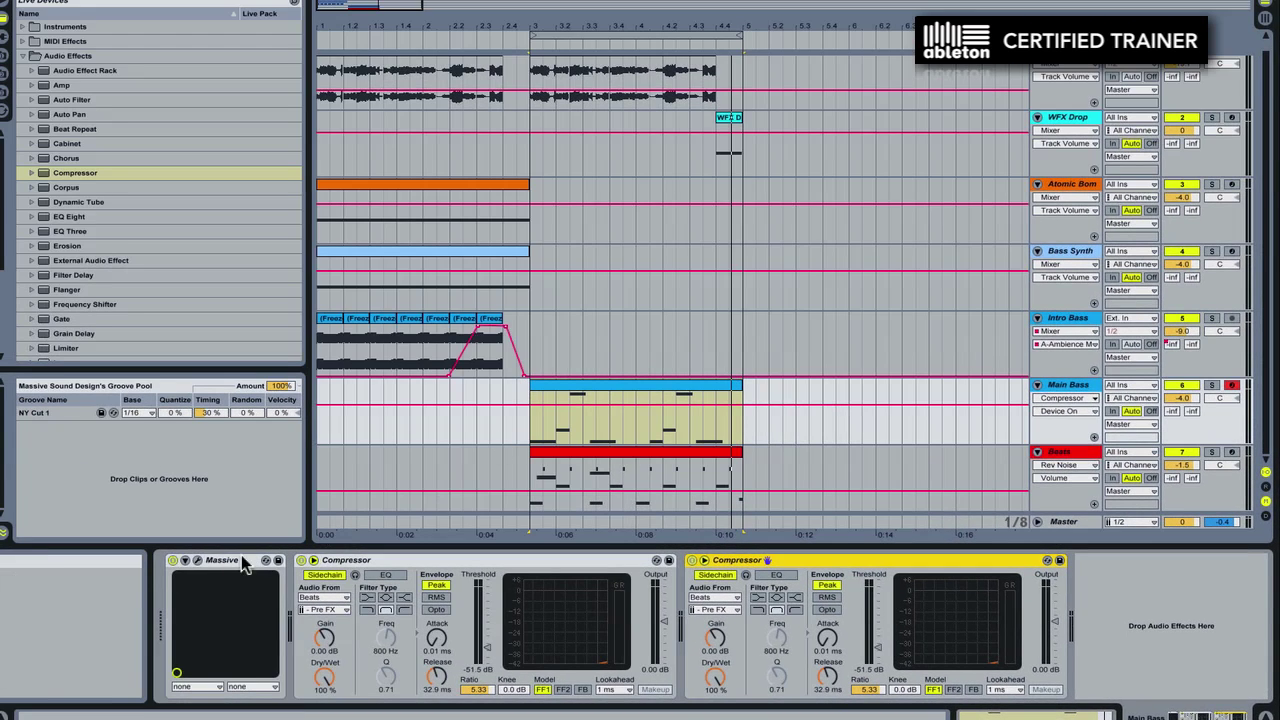
pyautogui.click(198, 561)
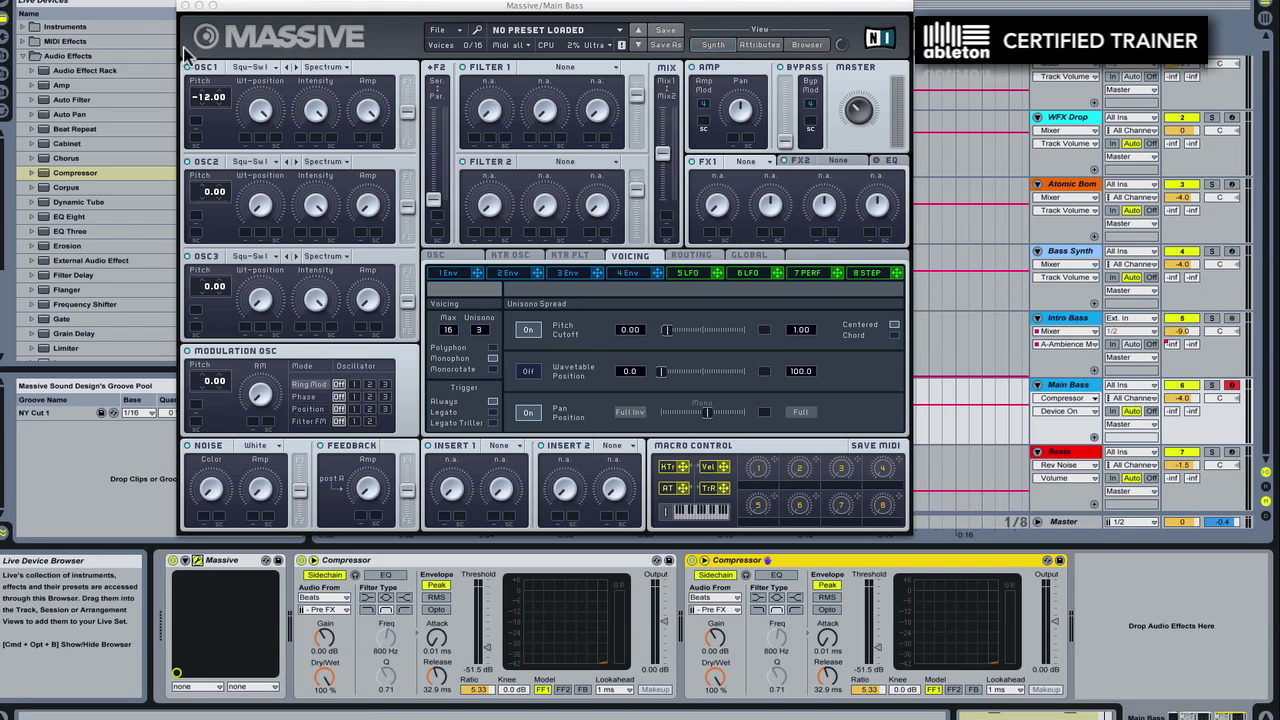
pyautogui.click(184, 6)
# Step: Show the Main Bass clip's envelopes and display the MIDI Ctrl Pitch Bend envelope
pyautogui.click(567, 385)
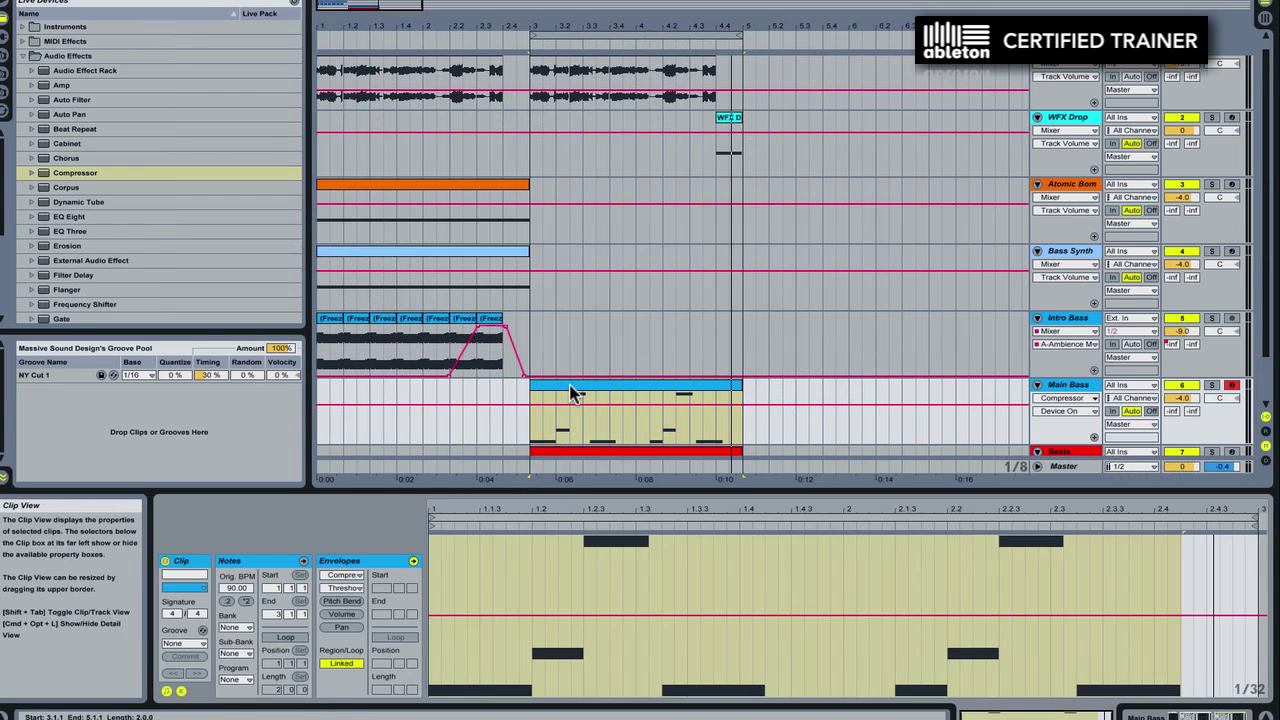
pyautogui.click(181, 691)
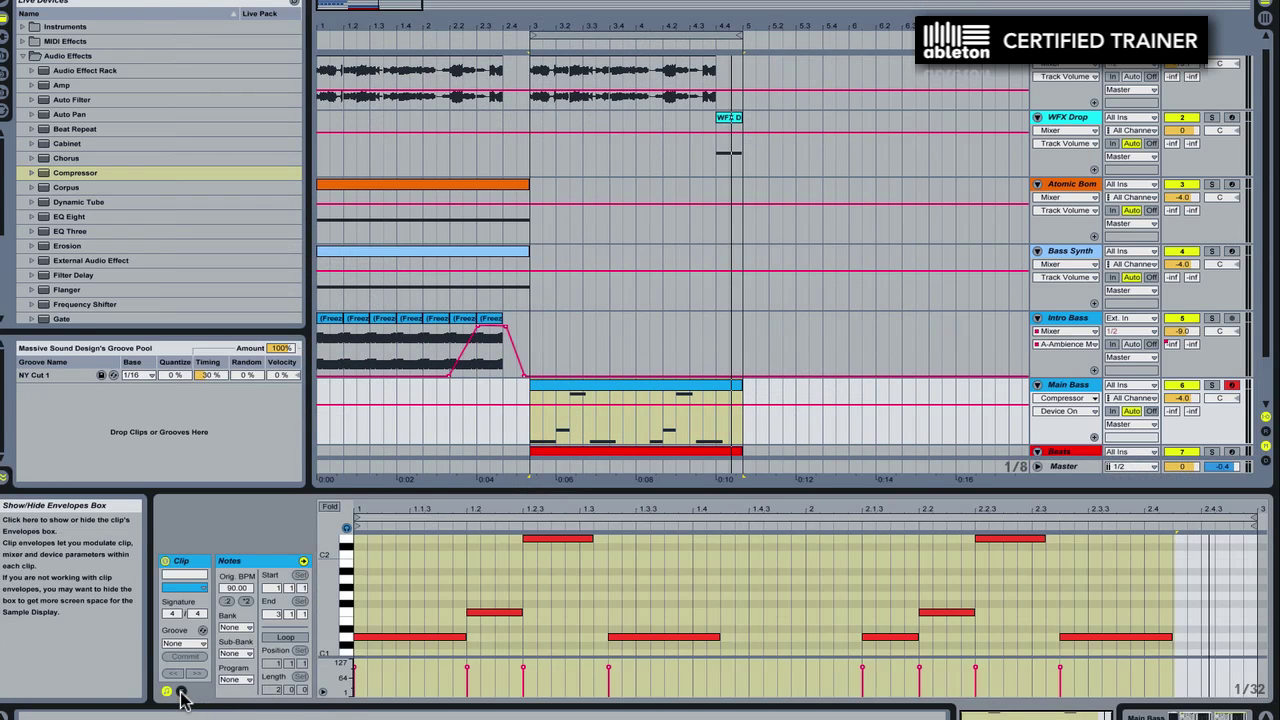
pyautogui.click(181, 691)
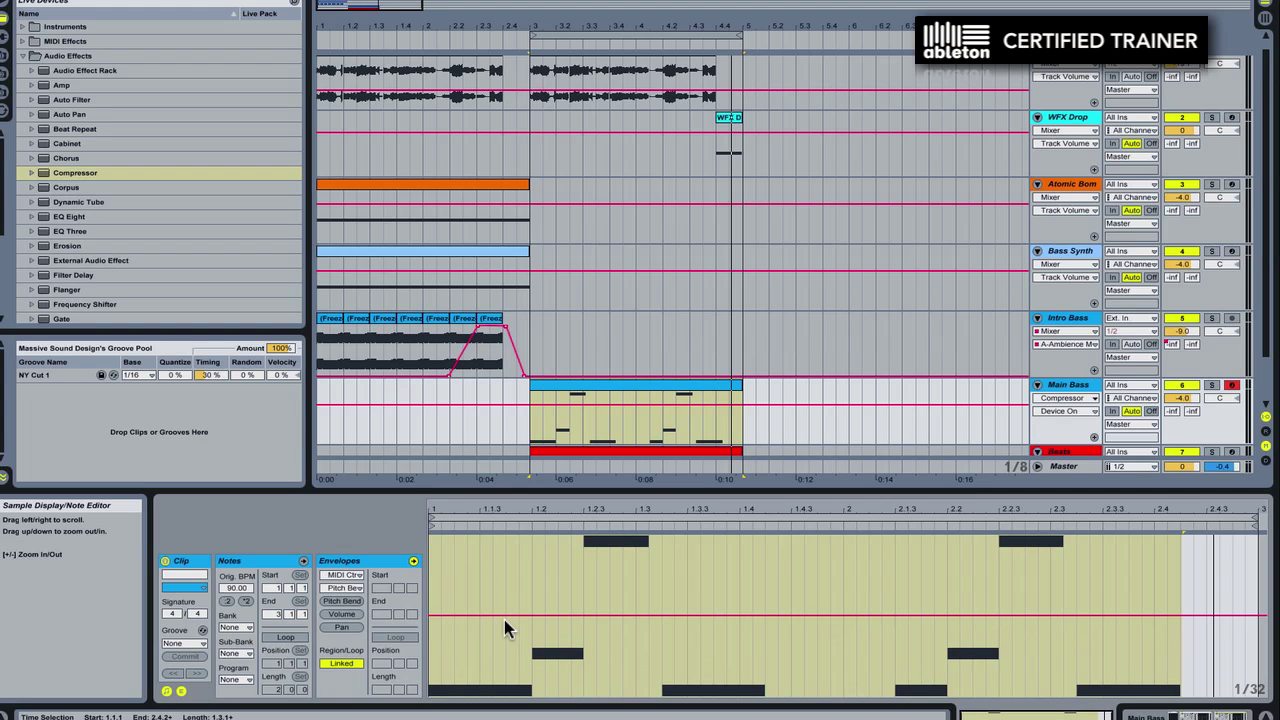
pyautogui.click(573, 618)
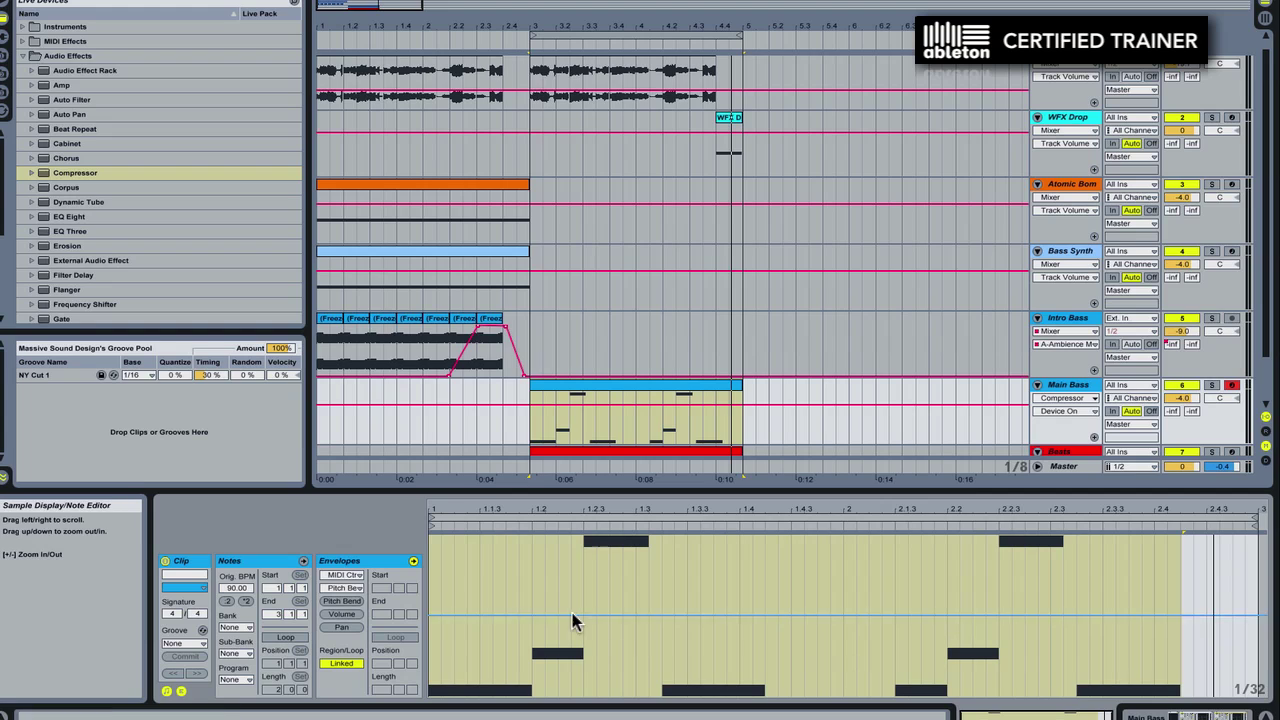
pyautogui.click(520, 610)
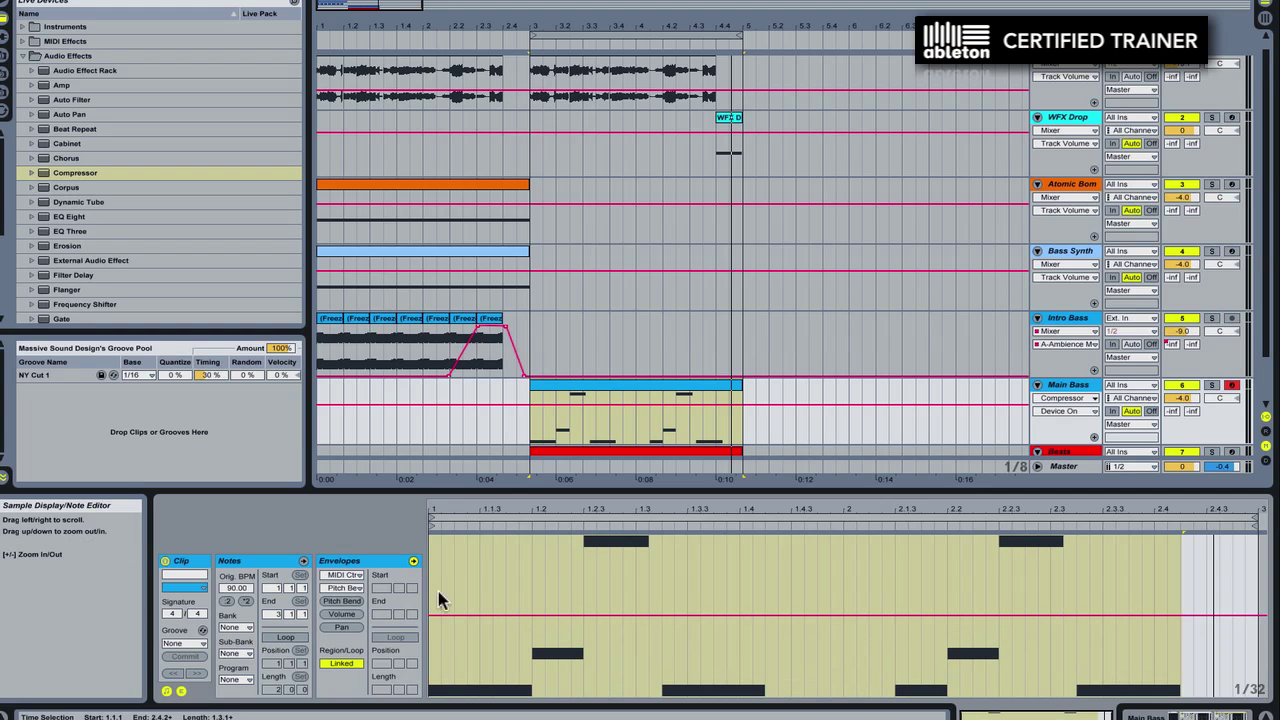
# Step: Draw a pitch bend envelope across the Main Bass clip, with upward bends around the notes and full downward bends before 1.2.3 and from 2.4
pyautogui.moveTo(480, 588); pyautogui.dragTo(507, 536)
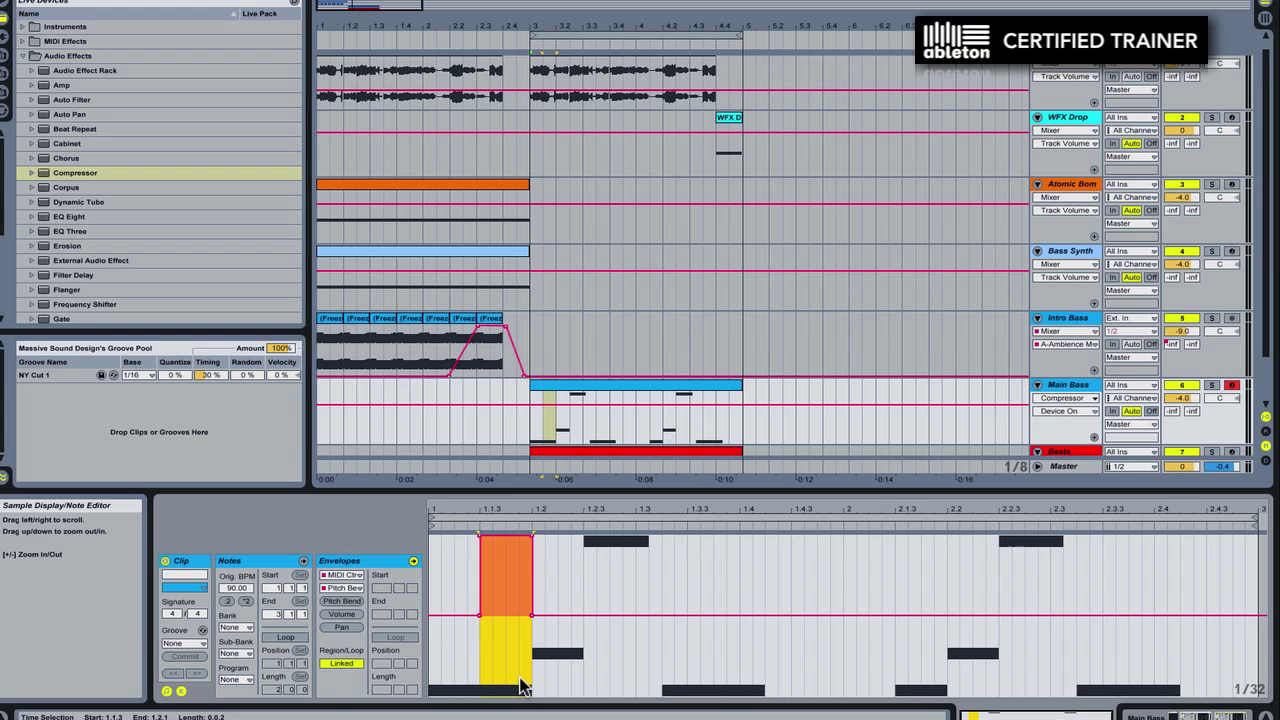
pyautogui.press('super+z')
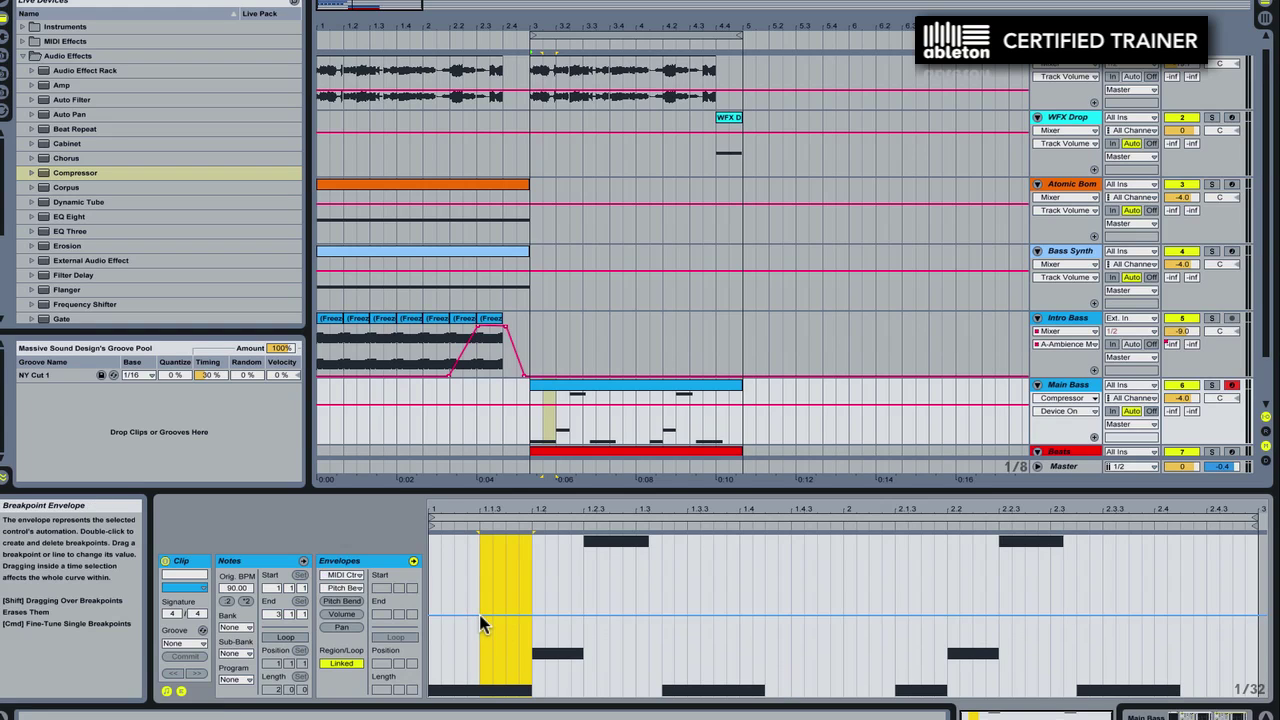
pyautogui.doubleClick(480, 614)
pyautogui.doubleClick(529, 615)
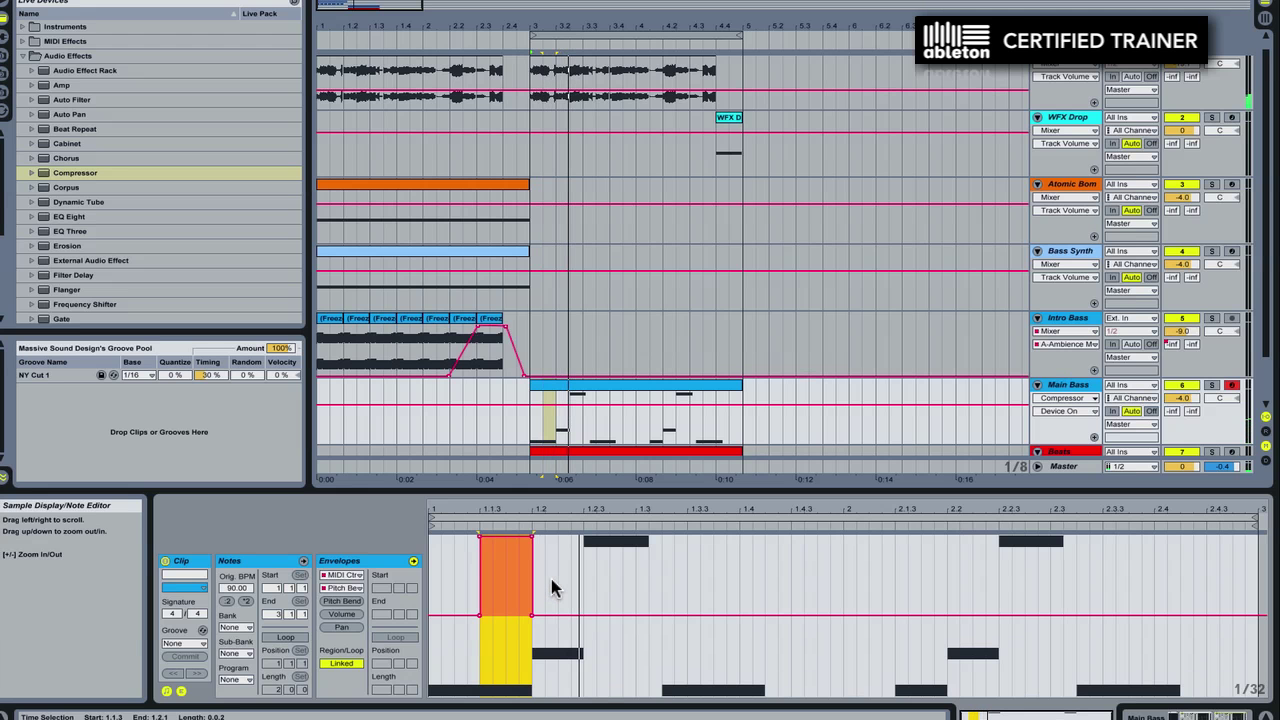
pyautogui.click(564, 600)
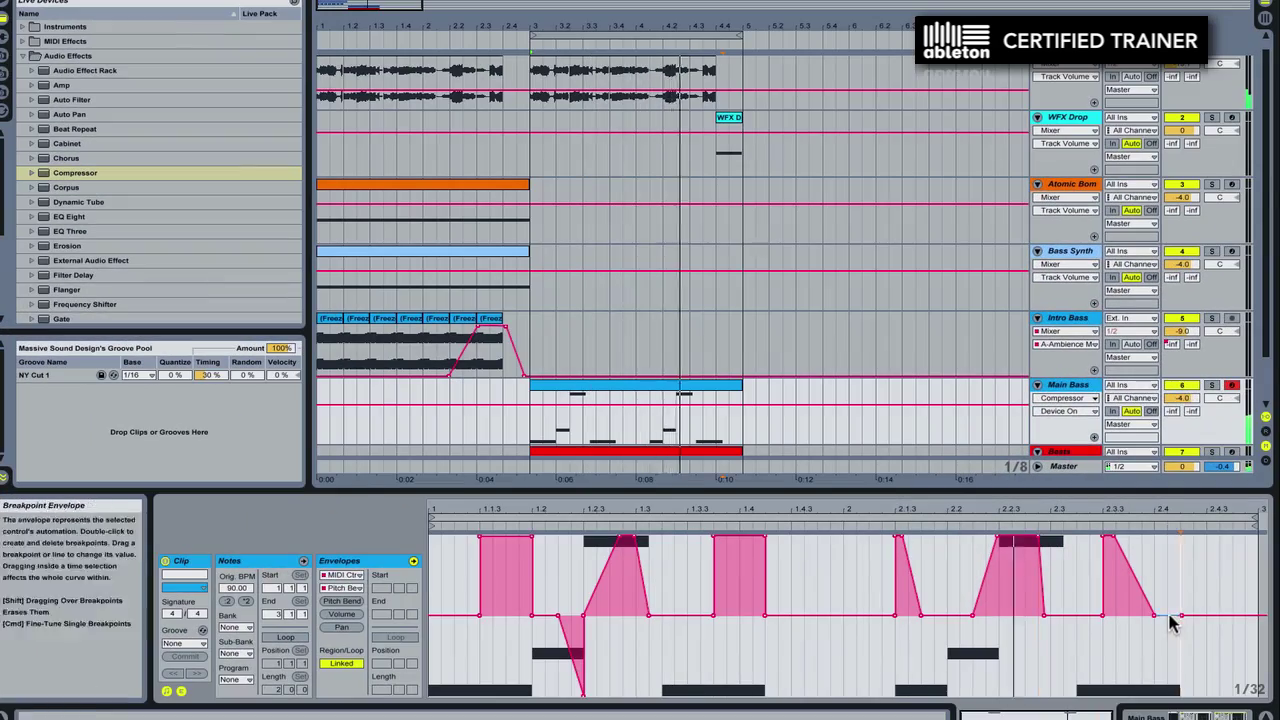
pyautogui.moveTo(1177, 614); pyautogui.dragTo(1188, 678)
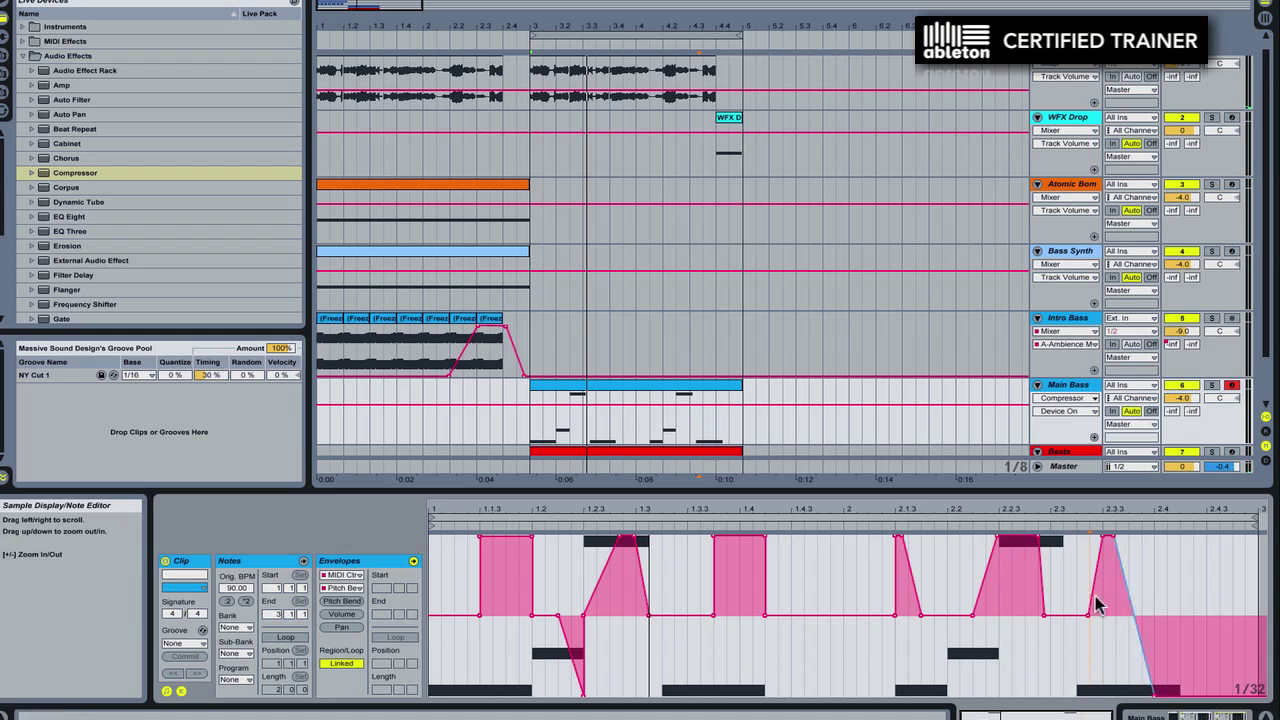
# Step: Solo the Main Bass track and raise Massive's oscillator glide time to about the middle of its range
pyautogui.click(657, 399)
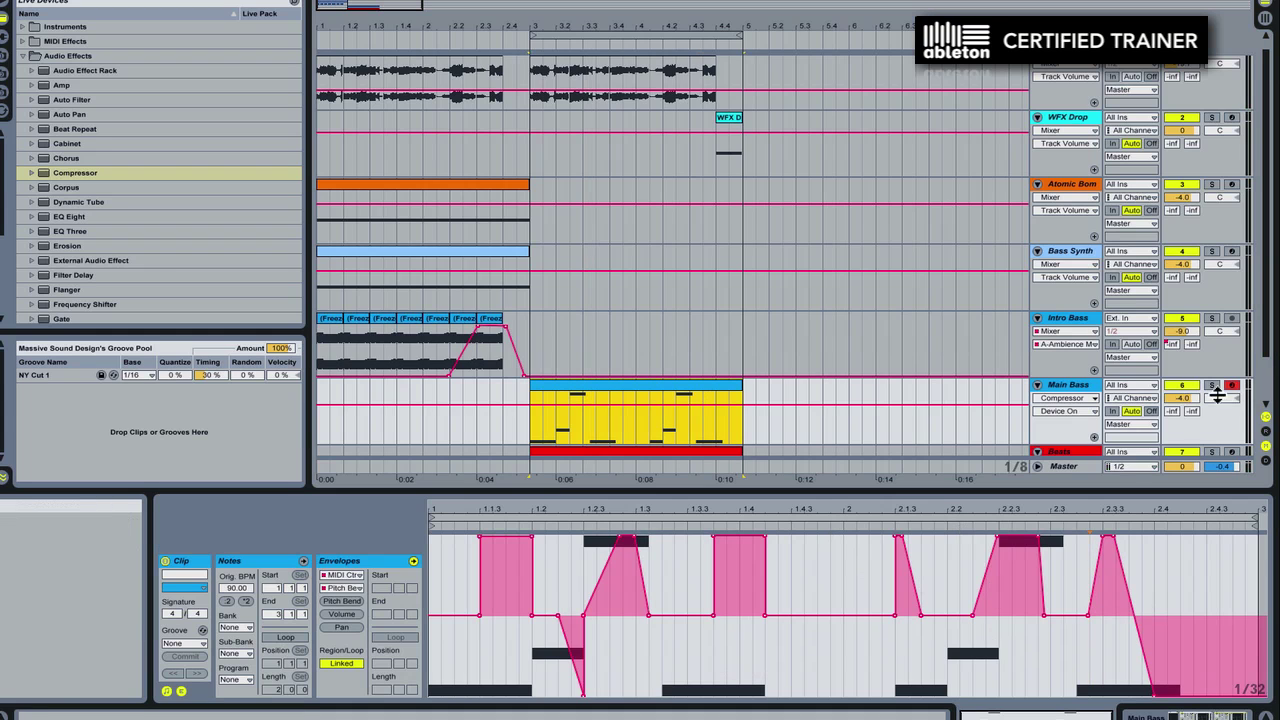
pyautogui.click(1211, 385)
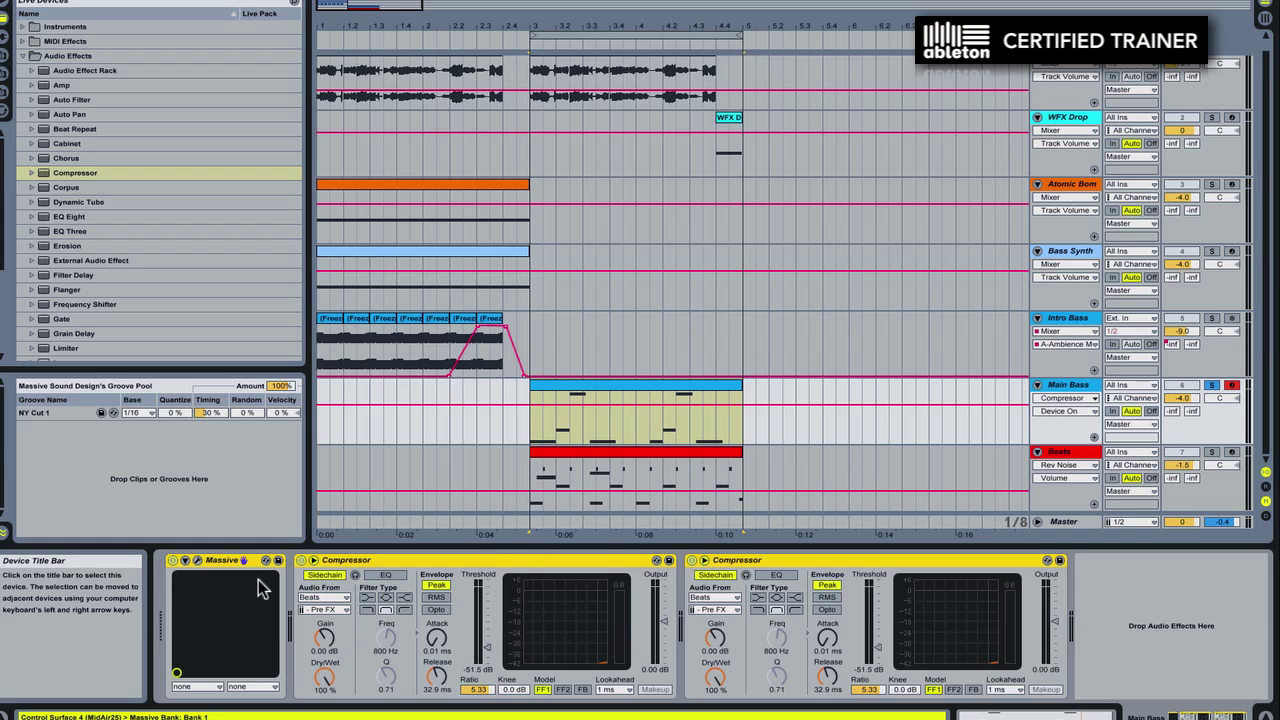
pyautogui.click(197, 560)
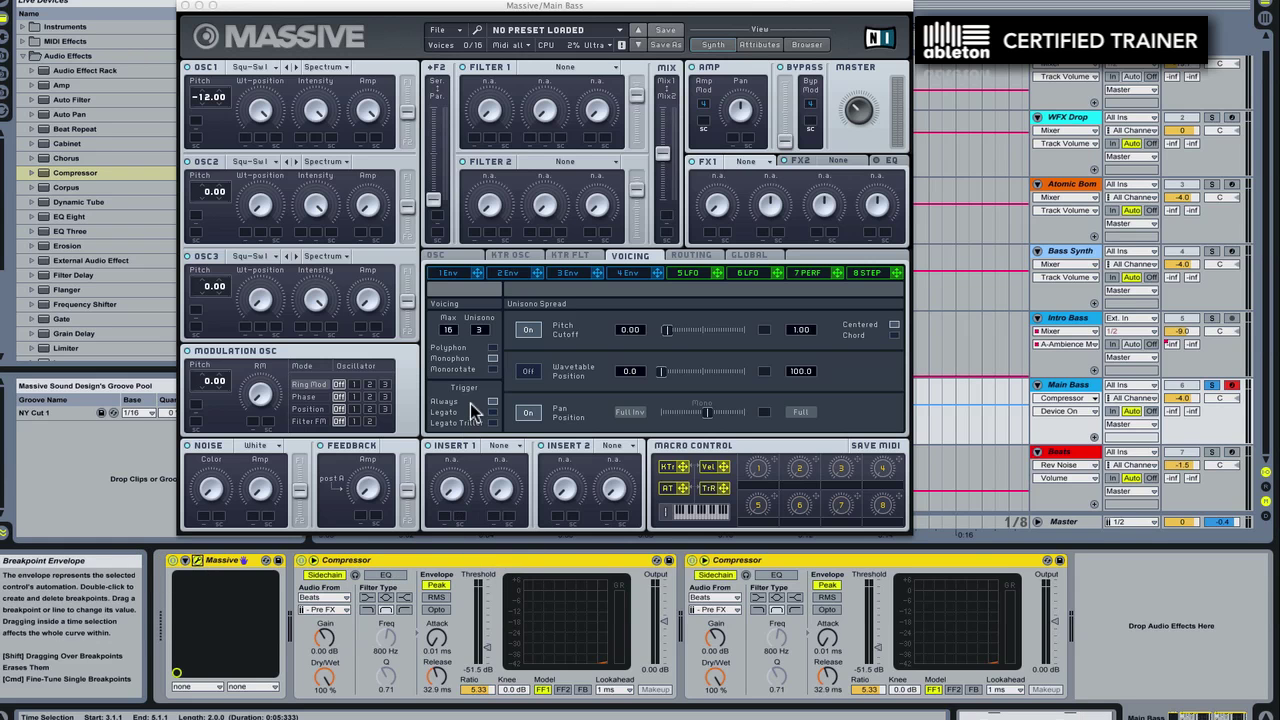
pyautogui.click(449, 258)
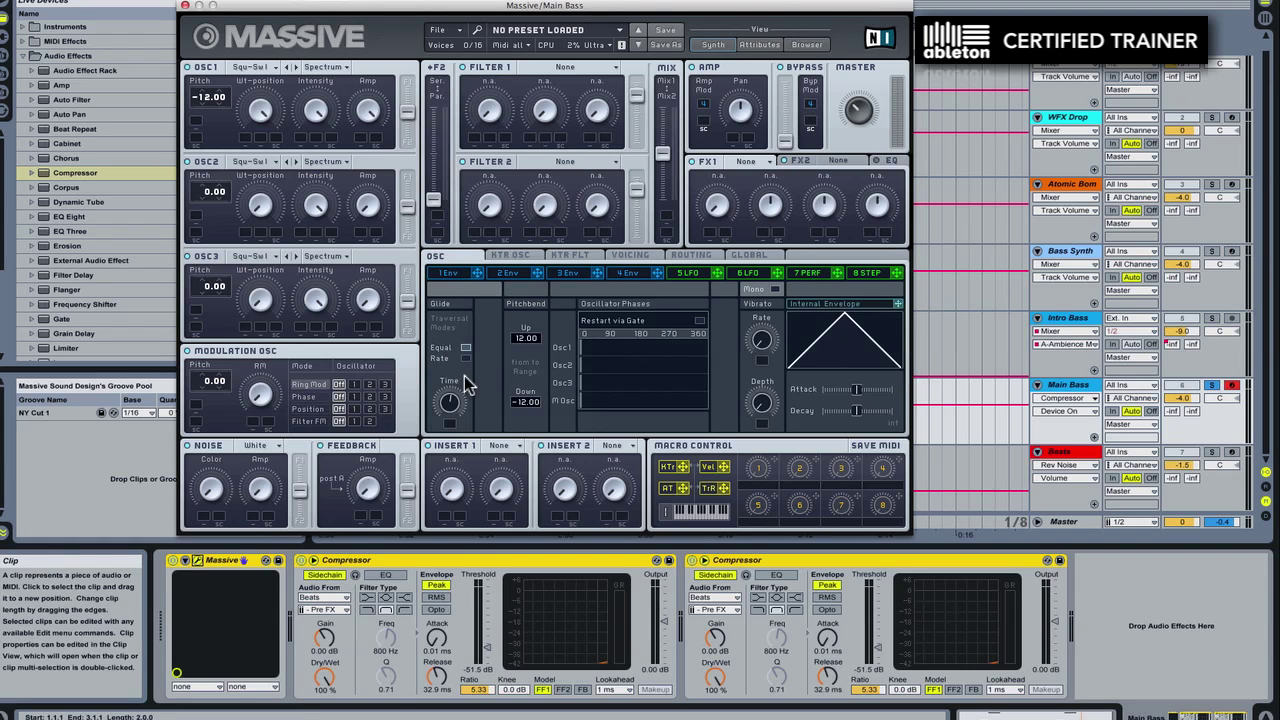
pyautogui.click(450, 402)
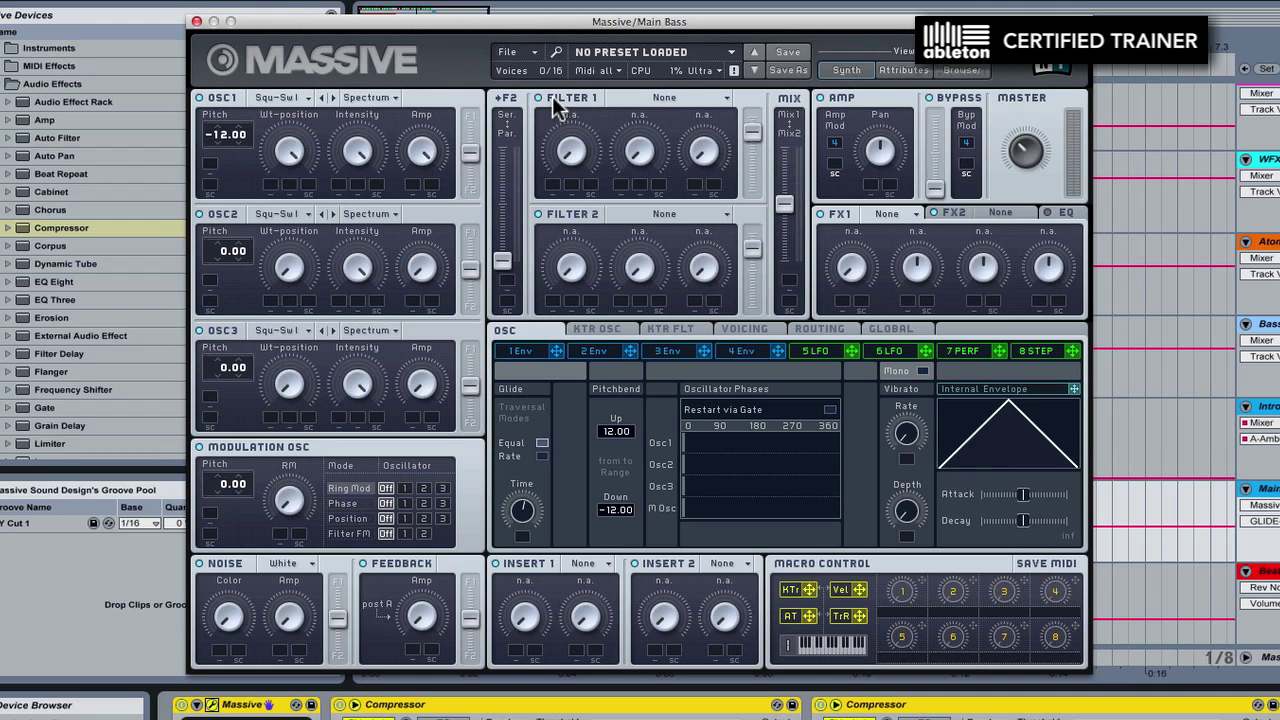
# Step: Set Filter 1 in Massive to Bandpass
pyautogui.click(651, 98)
pyautogui.click(648, 100)
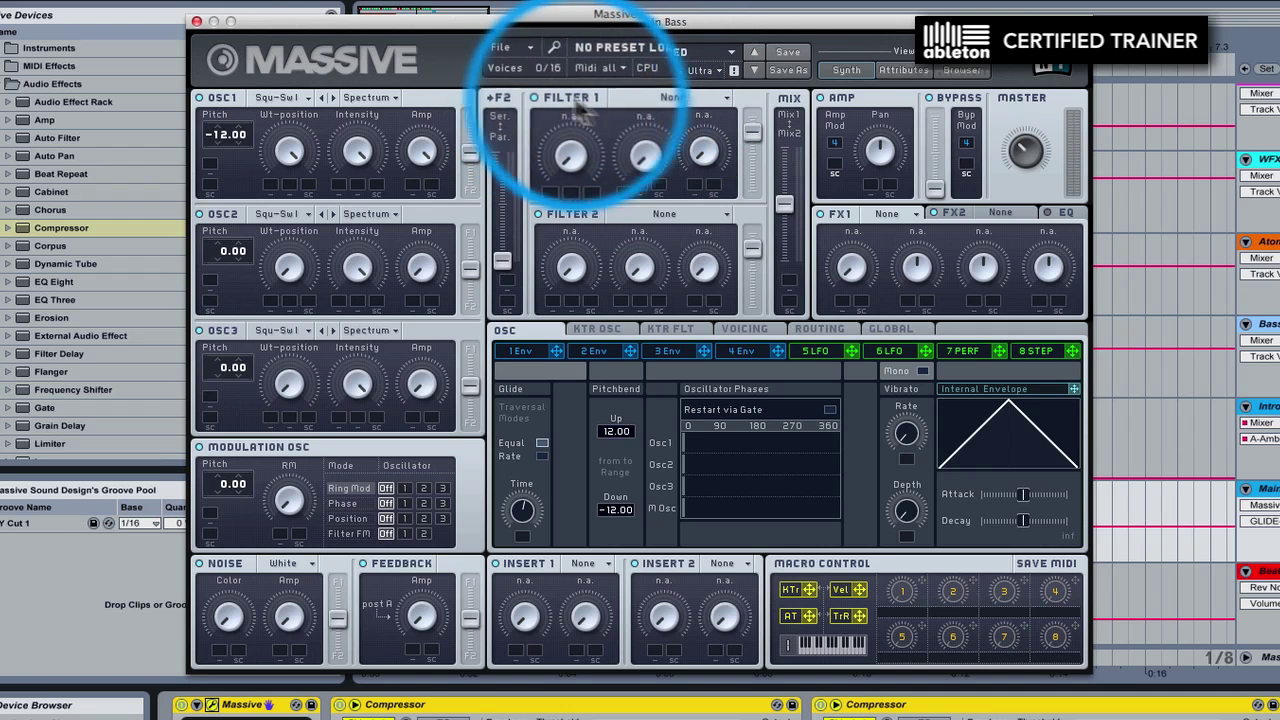
pyautogui.click(646, 100)
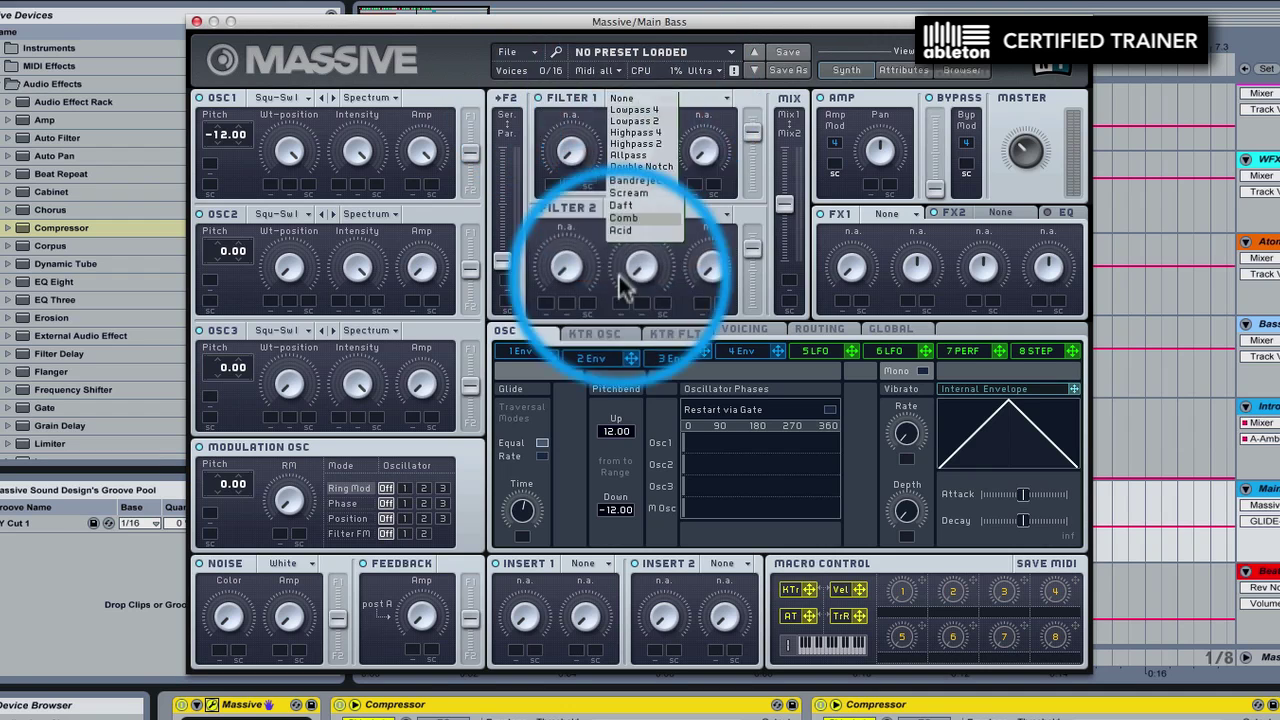
pyautogui.click(634, 176)
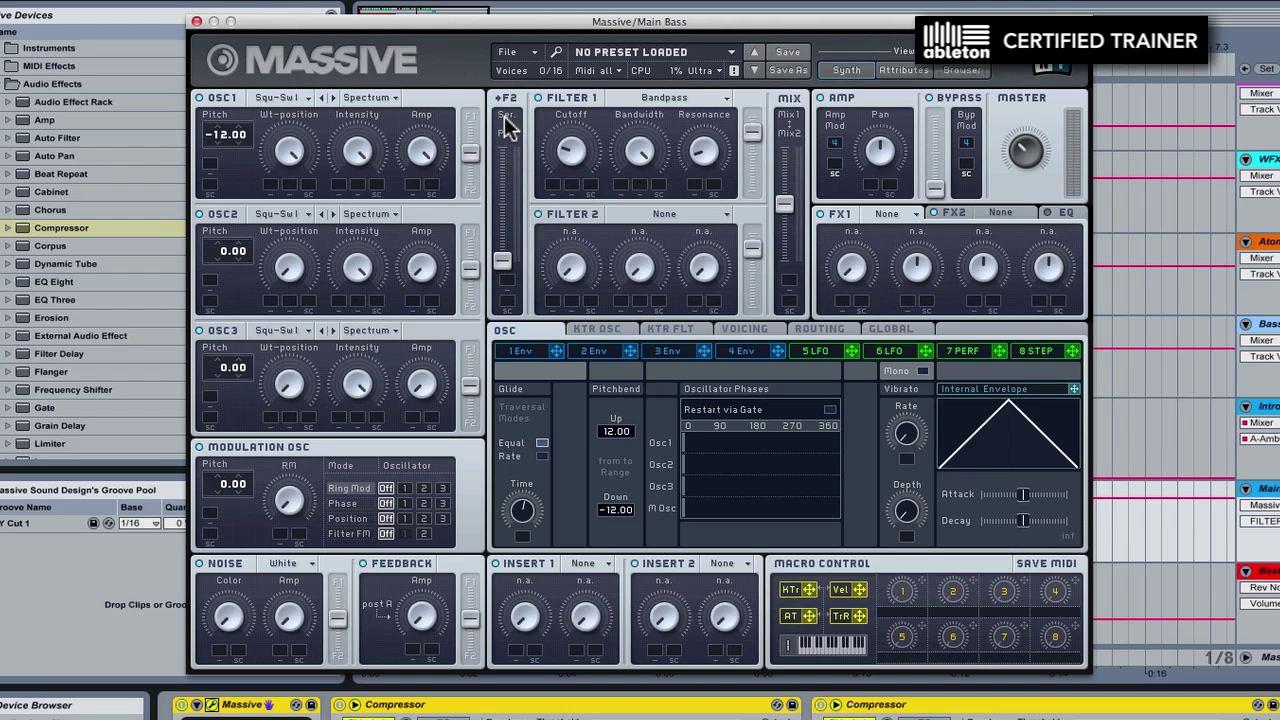
# Step: Try the filter routing between serial and parallel and the filter mix at both extremes, returning each fader to its starting position
pyautogui.moveTo(504, 258)
pyautogui.mouseDown()
pyautogui.moveTo(505, 135)
pyautogui.moveTo(505, 251)
pyautogui.mouseUp()
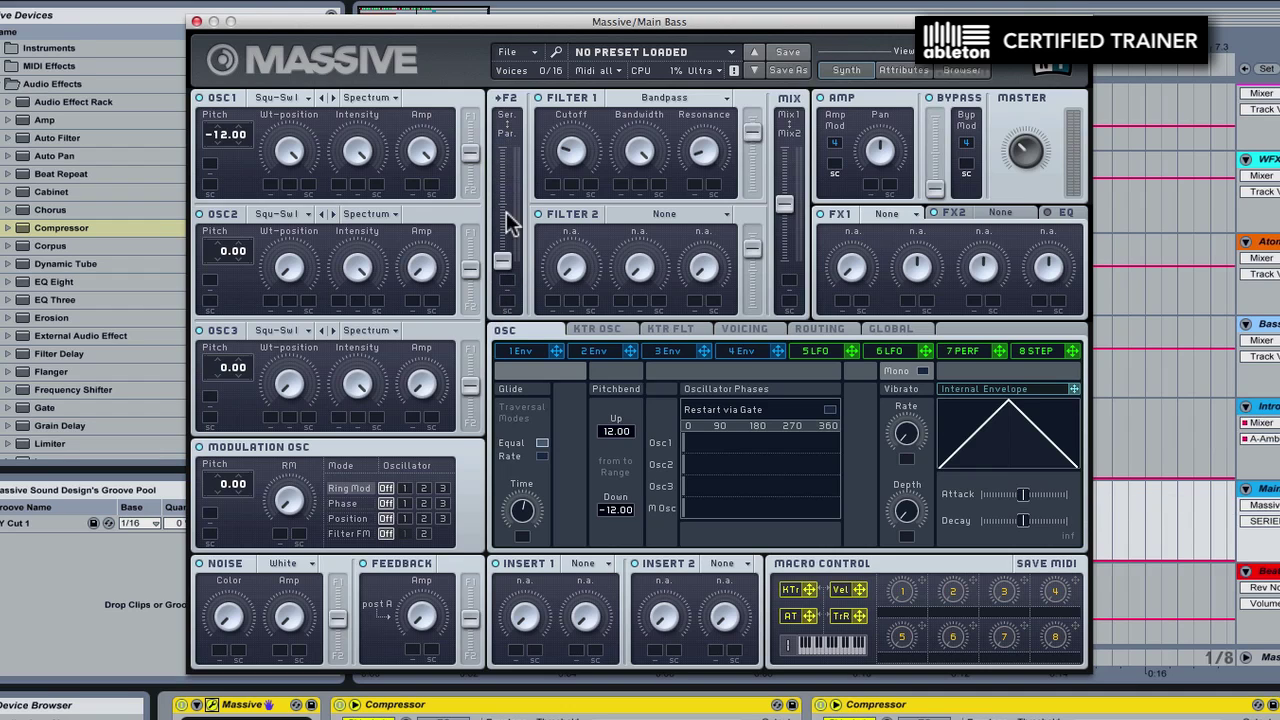
pyautogui.moveTo(505, 262); pyautogui.dragTo(503, 150)
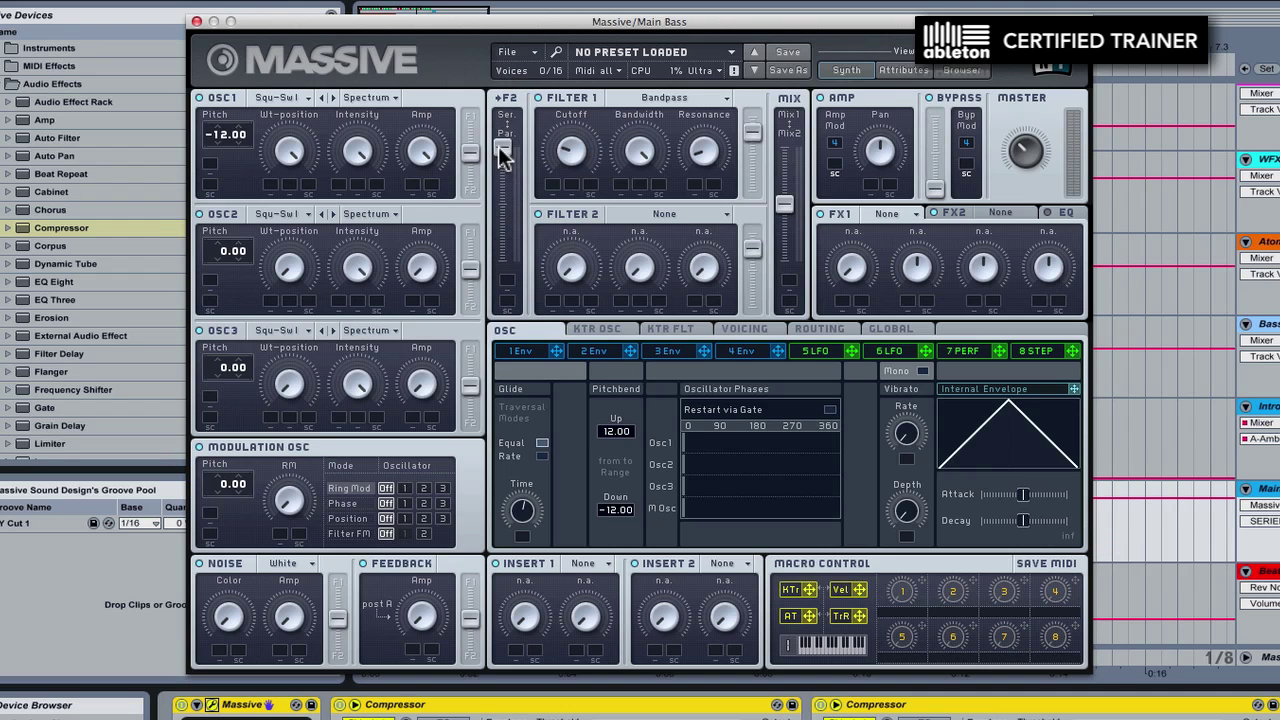
pyautogui.moveTo(498, 148); pyautogui.dragTo(500, 262)
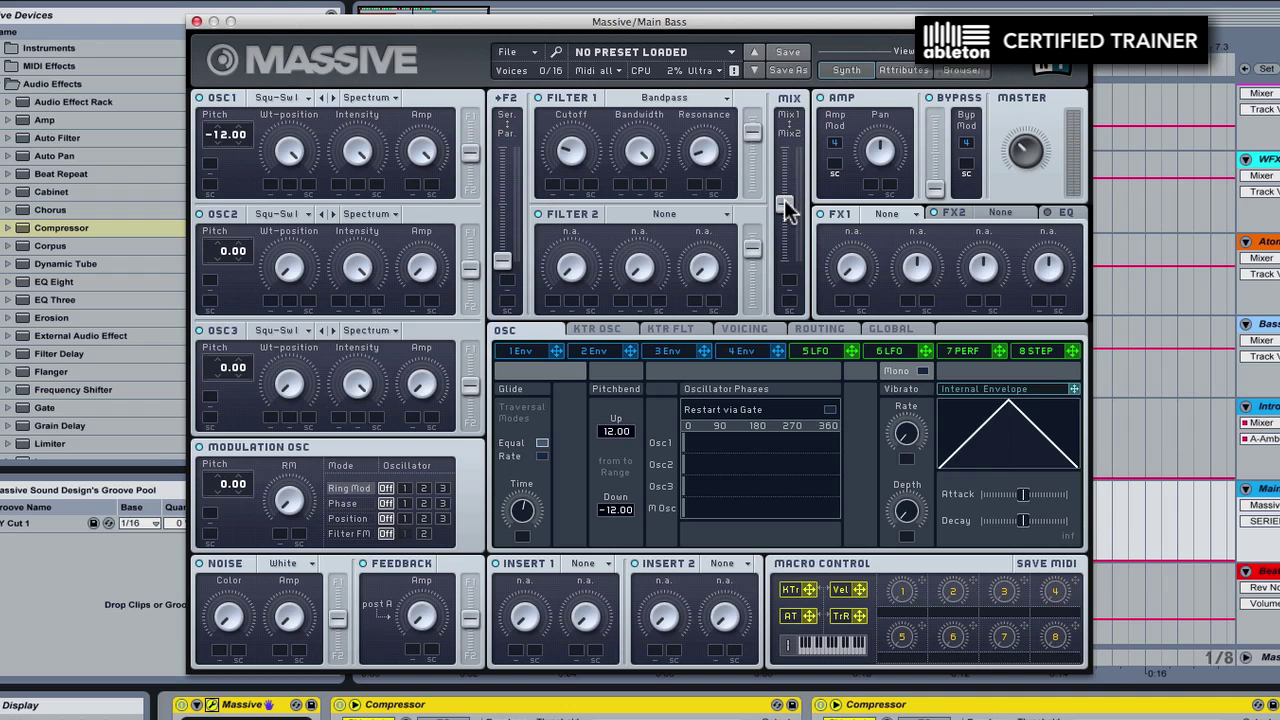
pyautogui.click(786, 52)
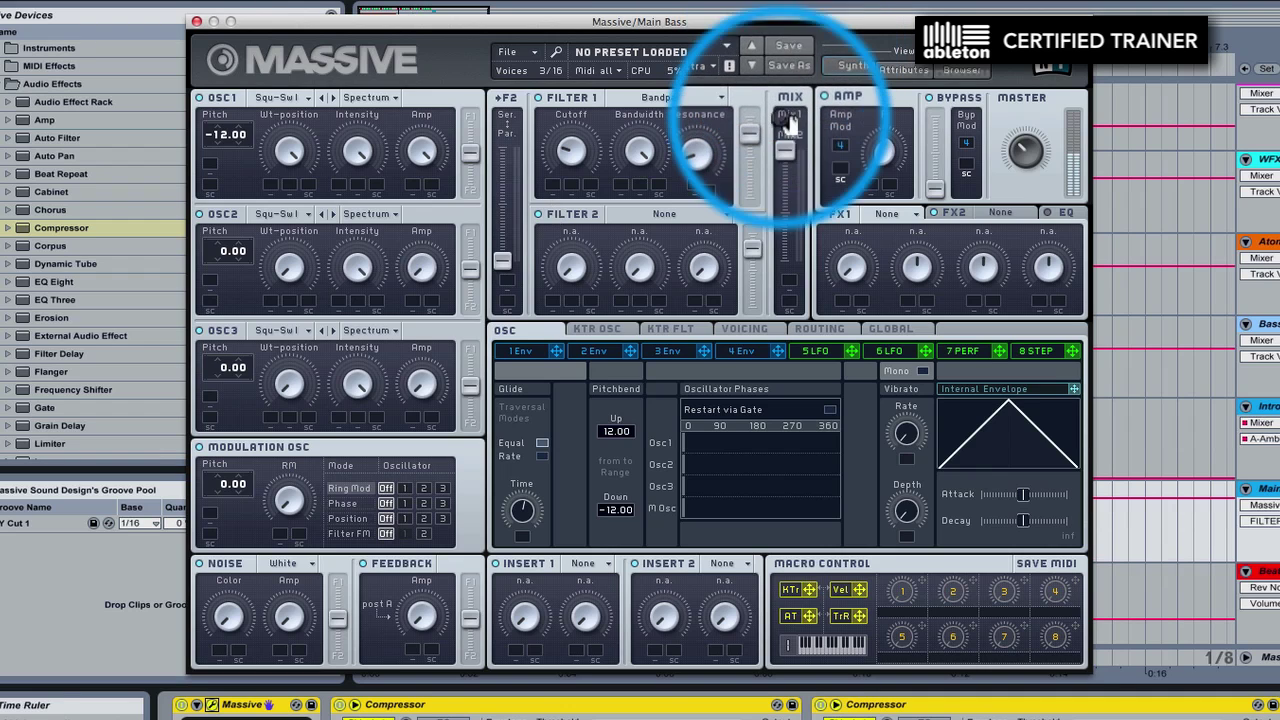
pyautogui.moveTo(786, 160); pyautogui.dragTo(778, 270)
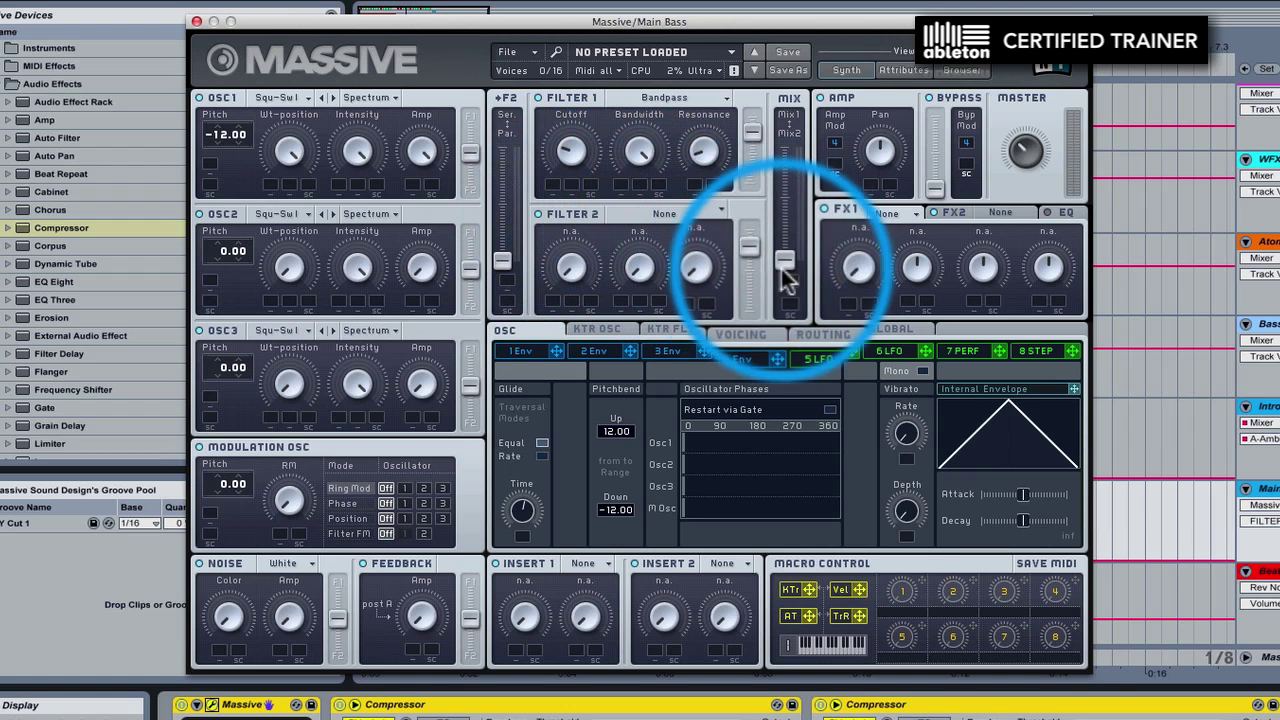
pyautogui.moveTo(781, 268); pyautogui.dragTo(790, 187)
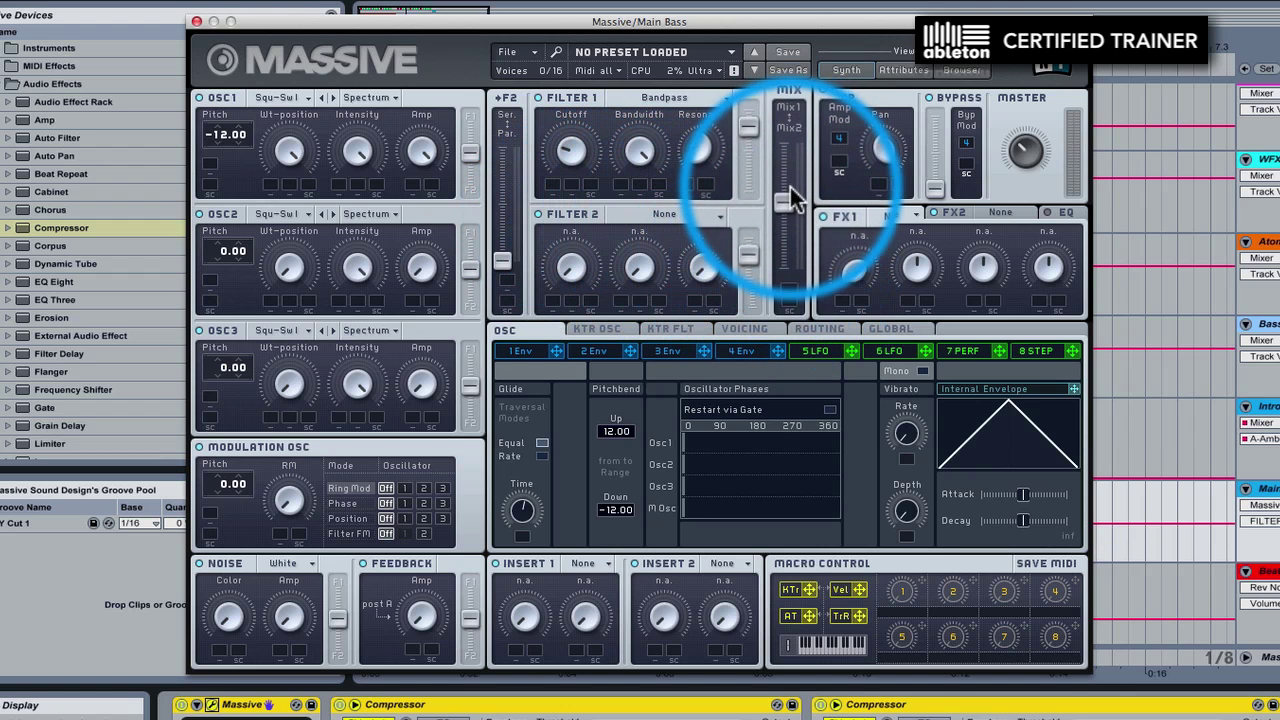
# Step: Set Filter 2 to Bandpass
pyautogui.click(654, 212)
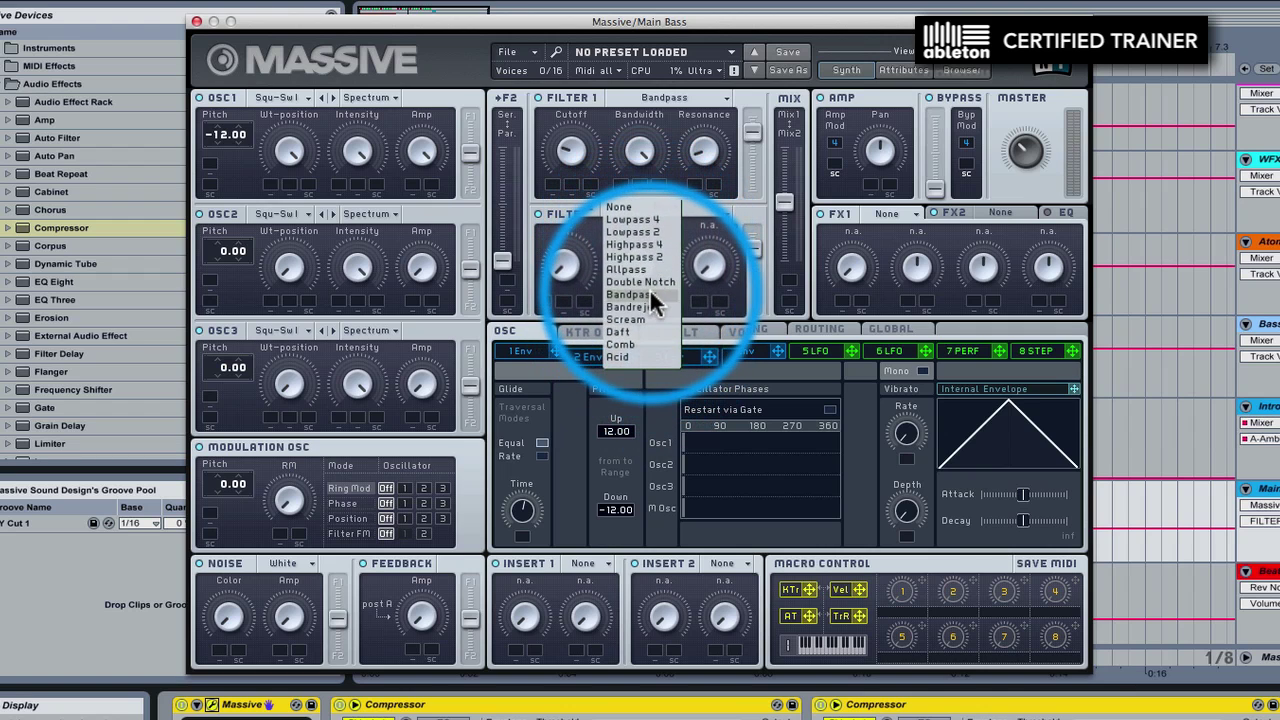
pyautogui.click(647, 294)
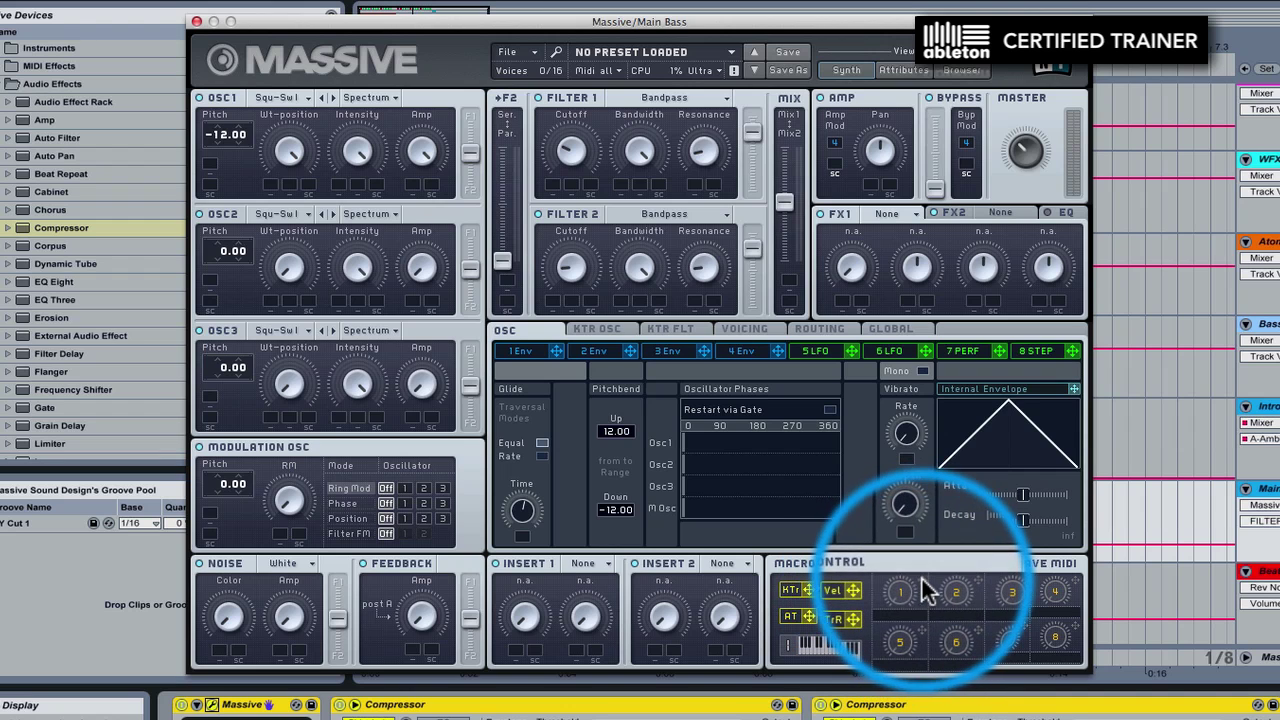
# Step: Assign macros 1 and 2 to the cutoffs of both filters with modulation ranges, naming them Filt Pos and Filt Offset
pyautogui.moveTo(607, 168); pyautogui.dragTo(560, 0)
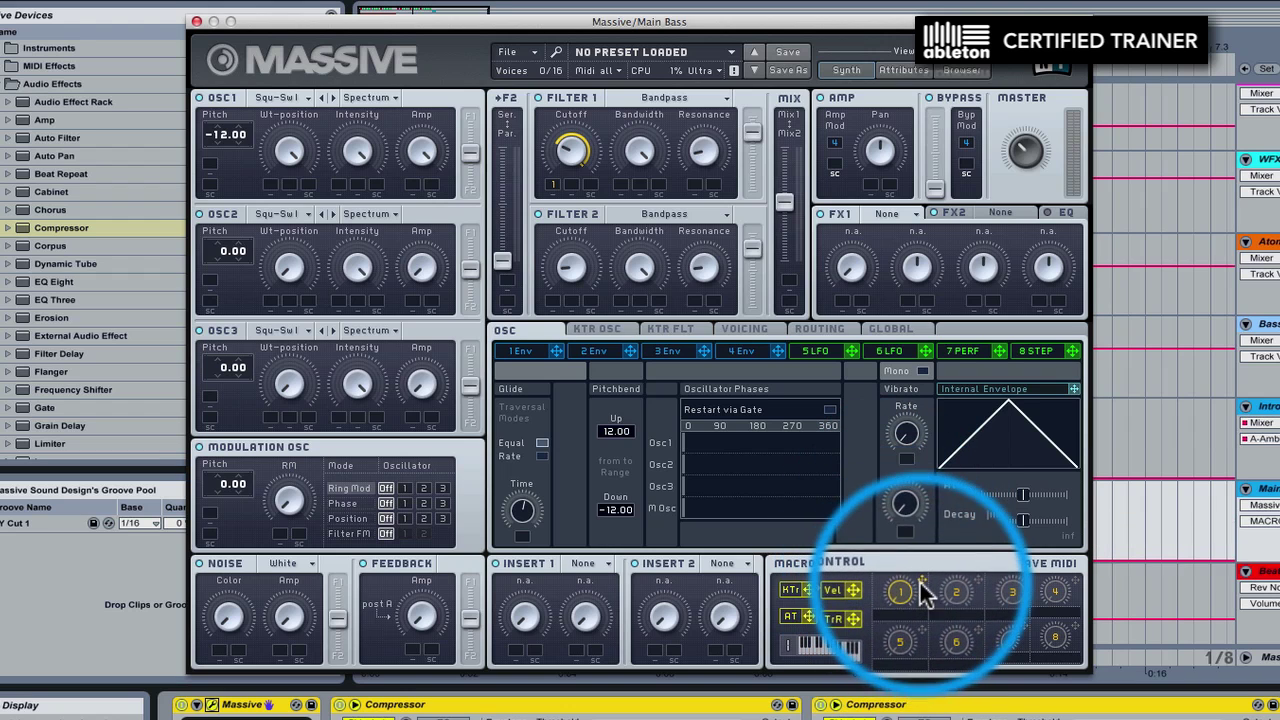
pyautogui.moveTo(922, 581); pyautogui.dragTo(551, 299)
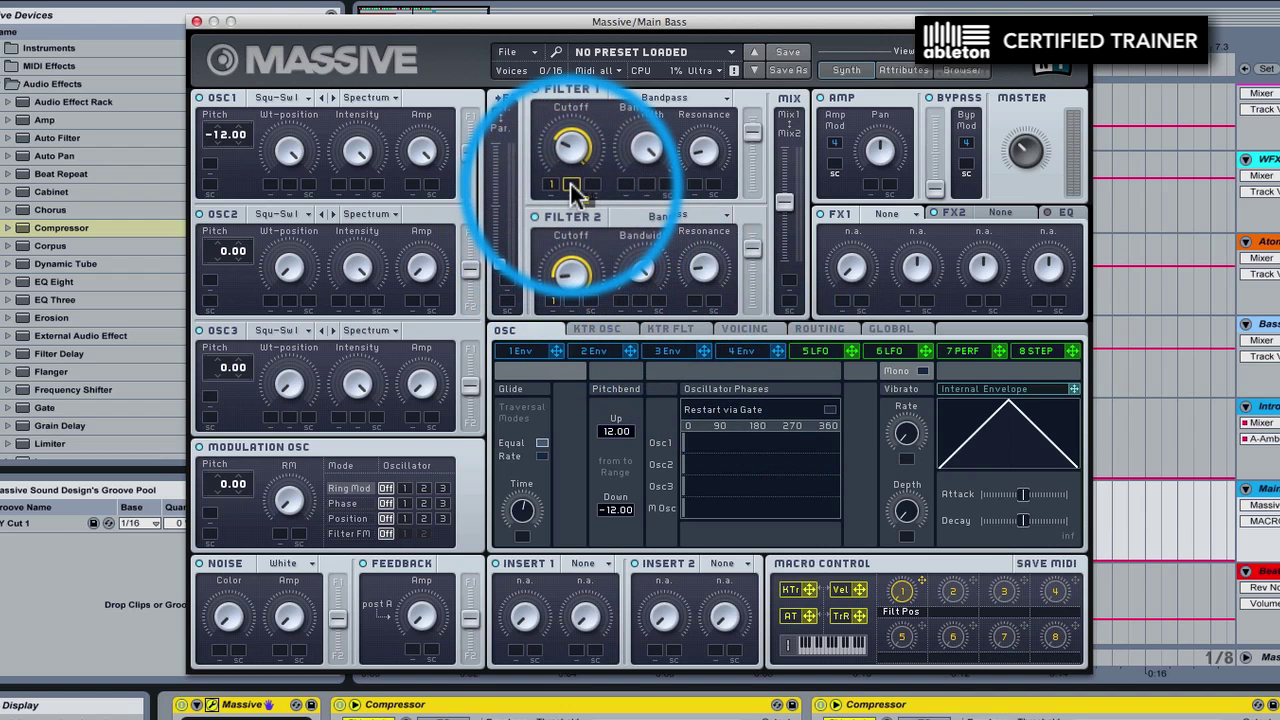
pyautogui.moveTo(570, 184); pyautogui.dragTo(570, 184)
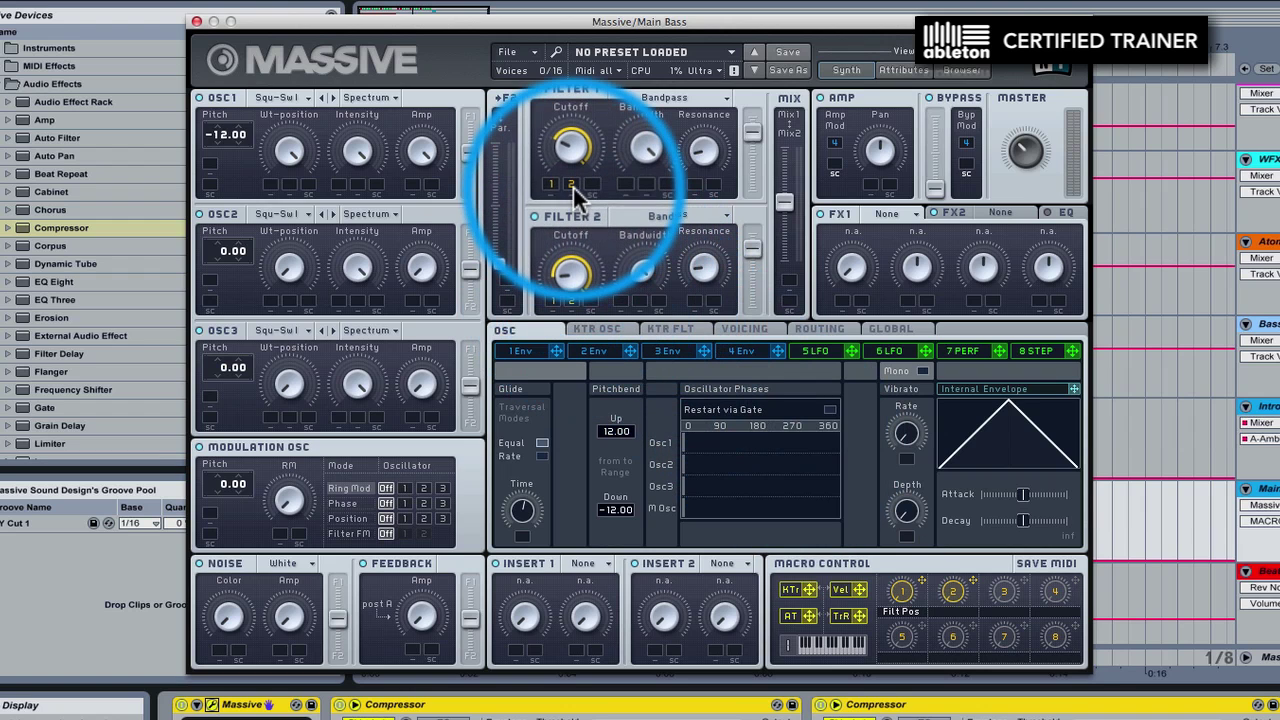
pyautogui.moveTo(571, 183); pyautogui.dragTo(574, 170)
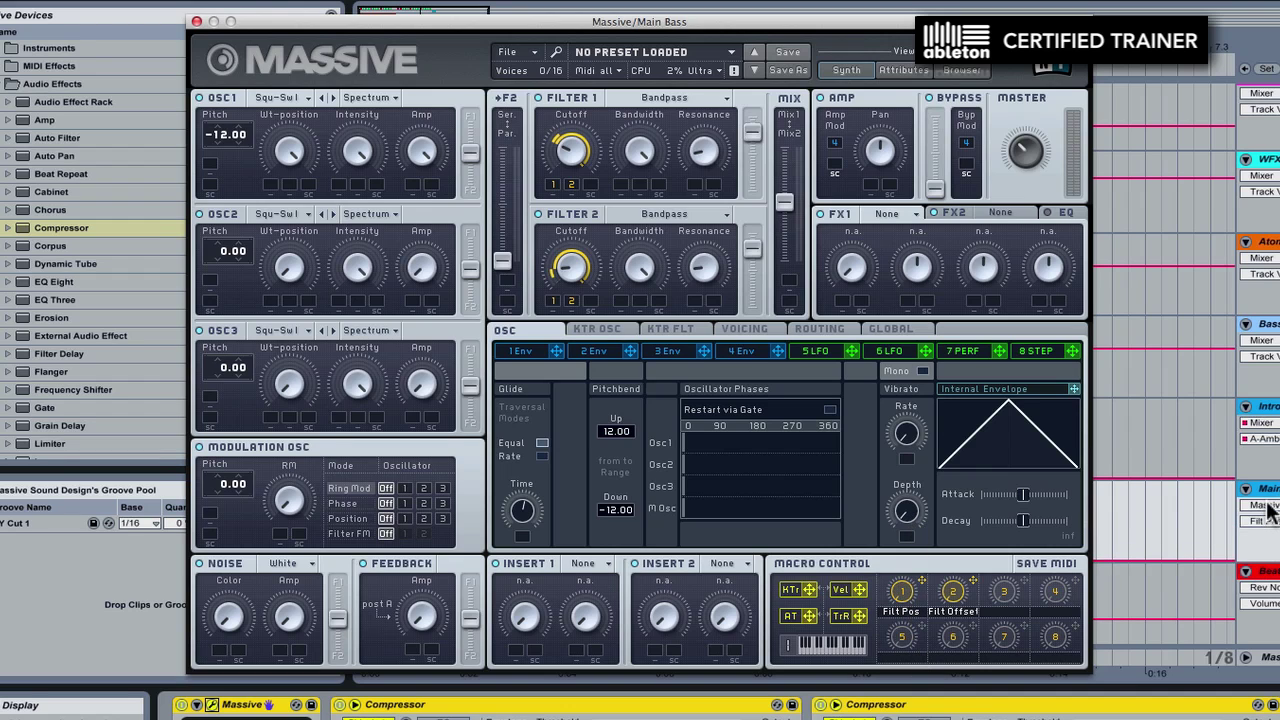
# Step: Close the Massive window and enlarge the Main Bass track in the arrangement, framing its clip from bar 3
pyautogui.click(198, 22)
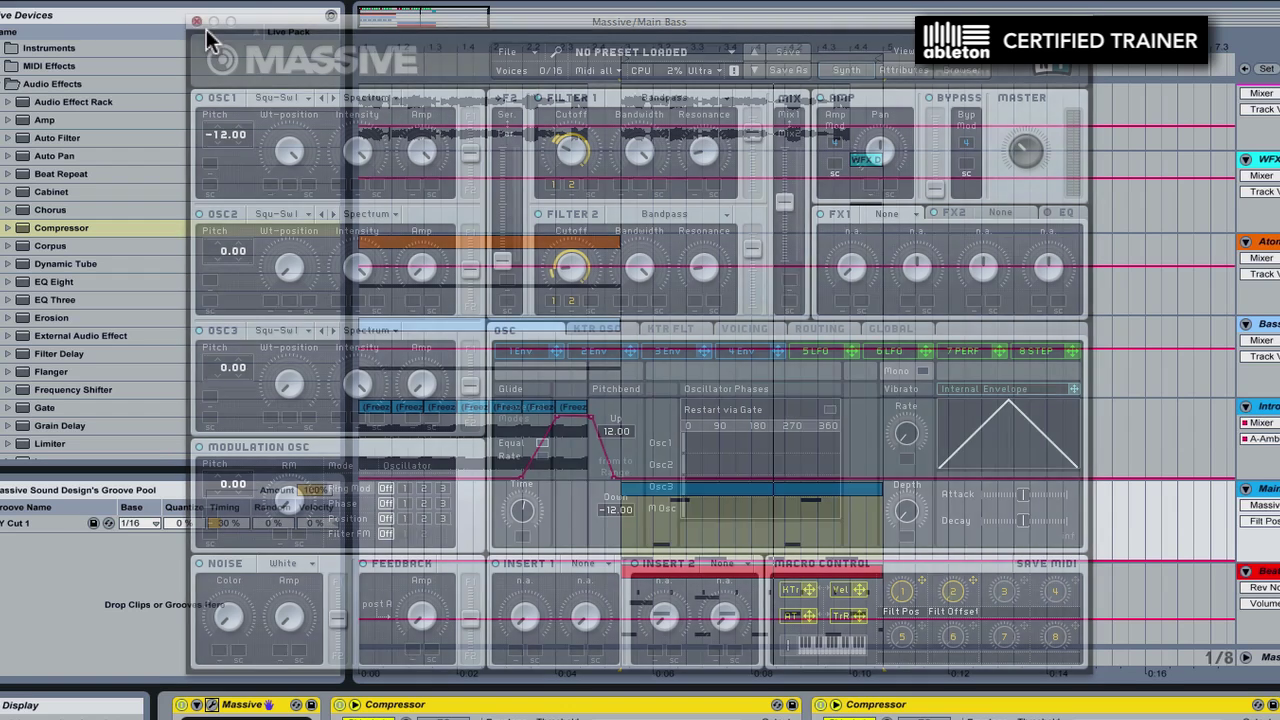
pyautogui.moveTo(705, 46); pyautogui.dragTo(712, 140)
pyautogui.scroll(1, 786, 315)
pyautogui.scroll(-1, 788, 319)
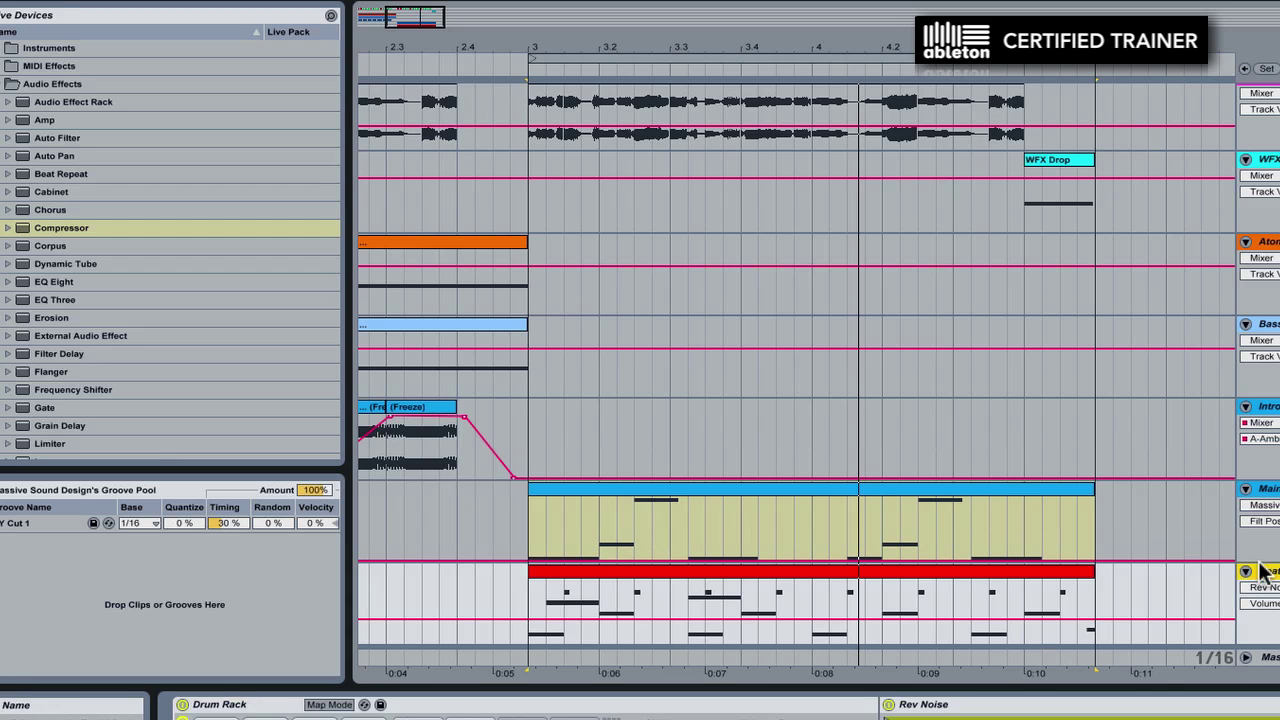
pyautogui.moveTo(1261, 577); pyautogui.dragTo(1261, 652)
pyautogui.scroll(1, 979, 367)
pyautogui.scroll(-3, 979, 367)
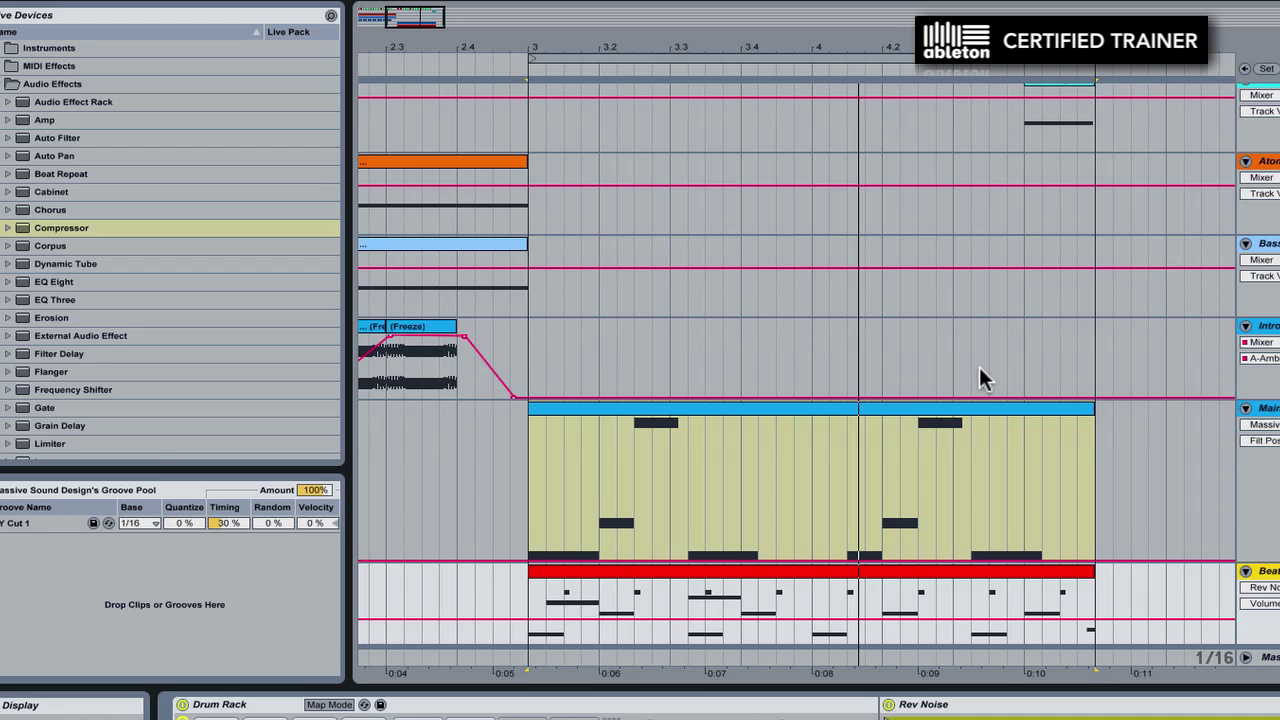
pyautogui.scroll(1, 979, 367)
pyautogui.scroll(-1, 1099, 481)
pyautogui.moveTo(838, 44); pyautogui.dragTo(921, 298)
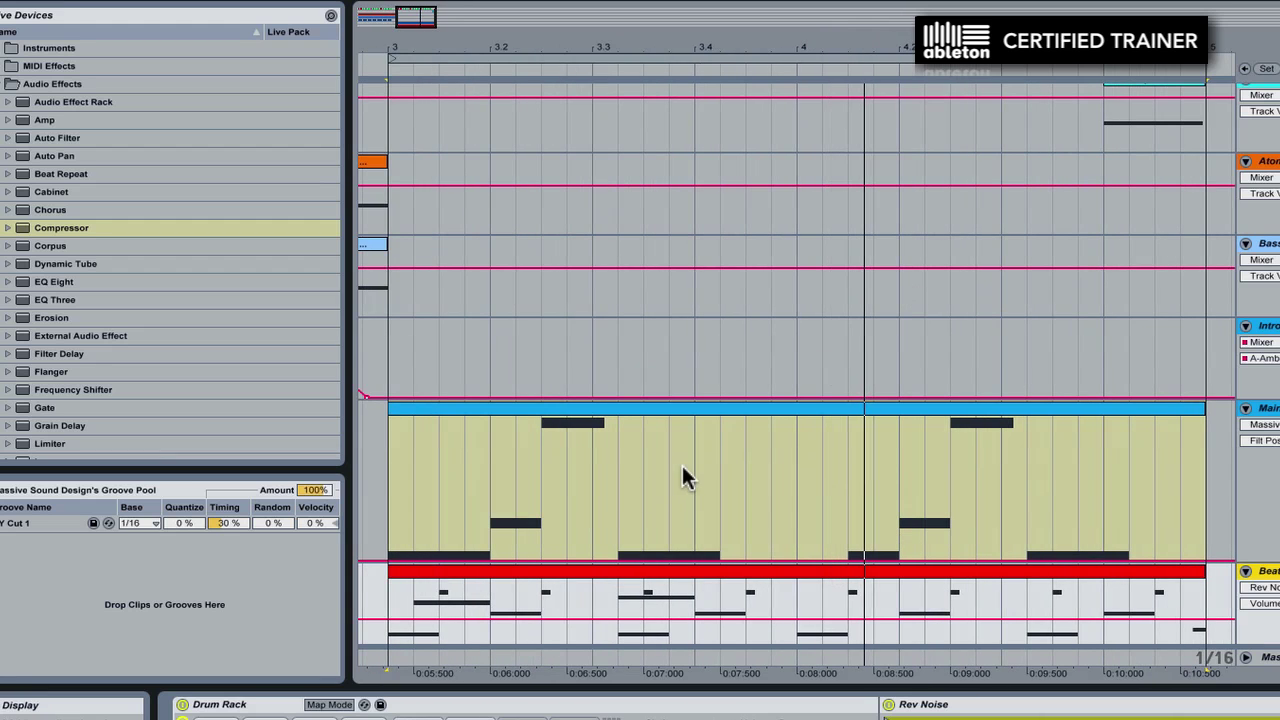
# Step: Raise the Main Bass track's Filt Pos automation to maximum between 3.1.3 and 3.2
pyautogui.click(438, 503)
pyautogui.moveTo(438, 503); pyautogui.dragTo(483, 508)
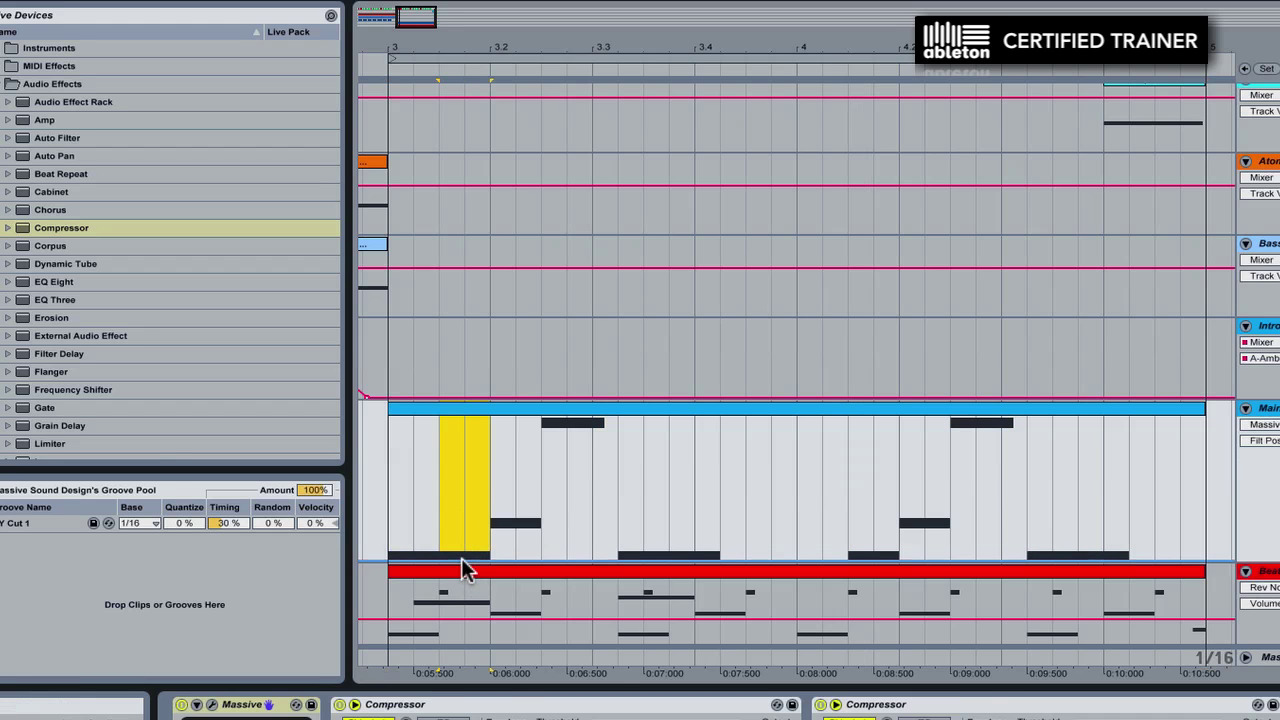
pyautogui.moveTo(461, 560); pyautogui.dragTo(446, 425)
pyautogui.click(450, 417)
pyautogui.press('super+z')
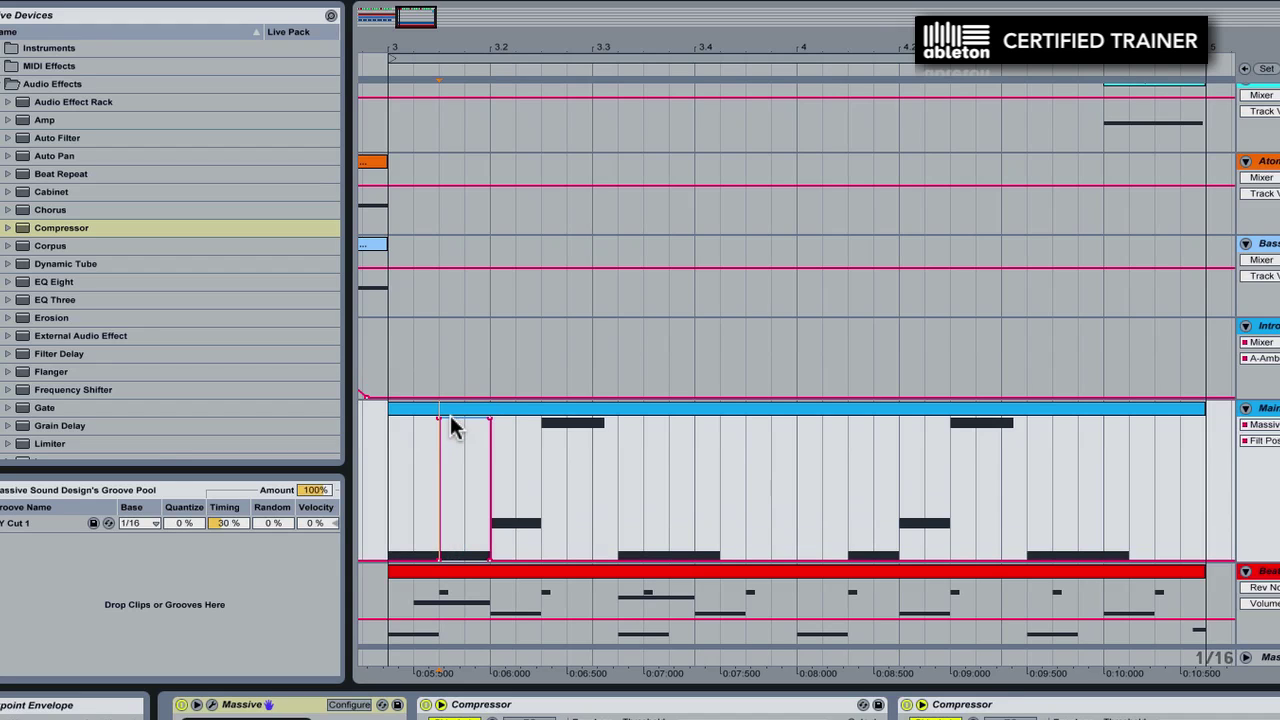
# Step: Slope both sides of the first Filt Pos automation block inward and add breakpoints along its rise and fall
pyautogui.moveTo(441, 418); pyautogui.dragTo(453, 418)
pyautogui.moveTo(444, 497)
pyautogui.mouseDown()
pyautogui.moveTo(449, 520)
pyautogui.moveTo(448, 509)
pyautogui.mouseUp()
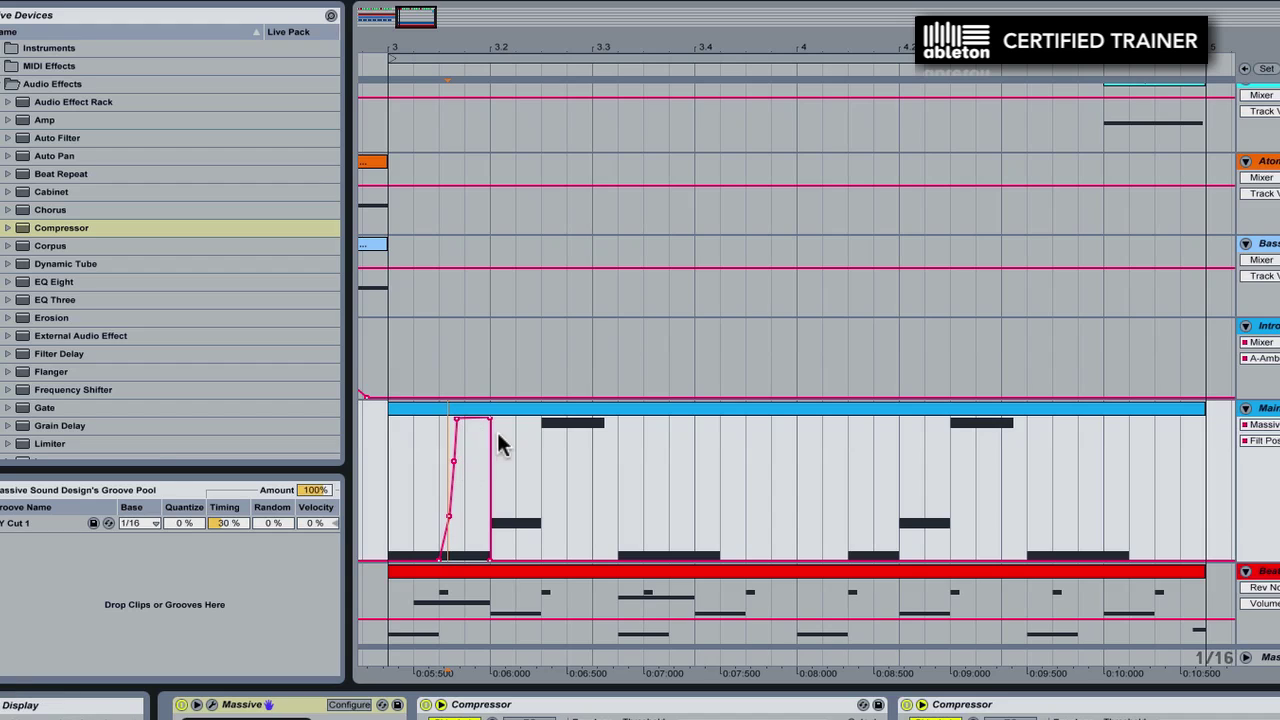
pyautogui.moveTo(491, 428); pyautogui.dragTo(480, 462)
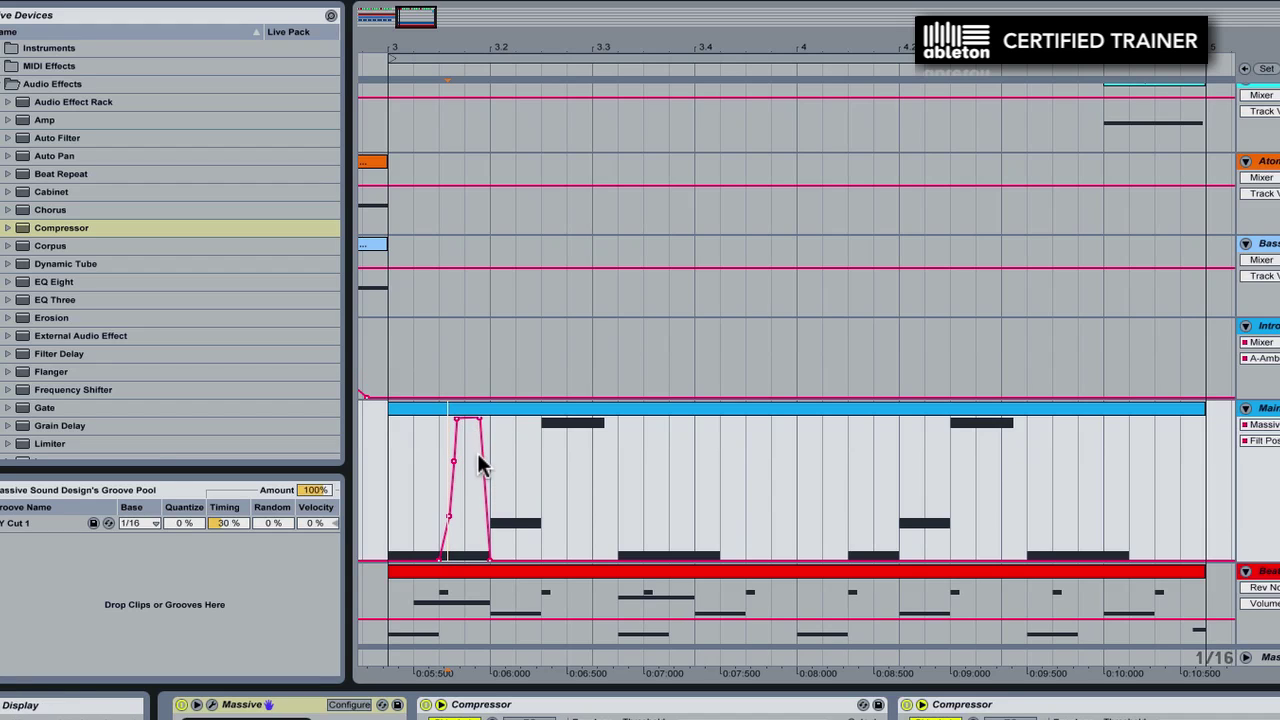
pyautogui.doubleClick(482, 455)
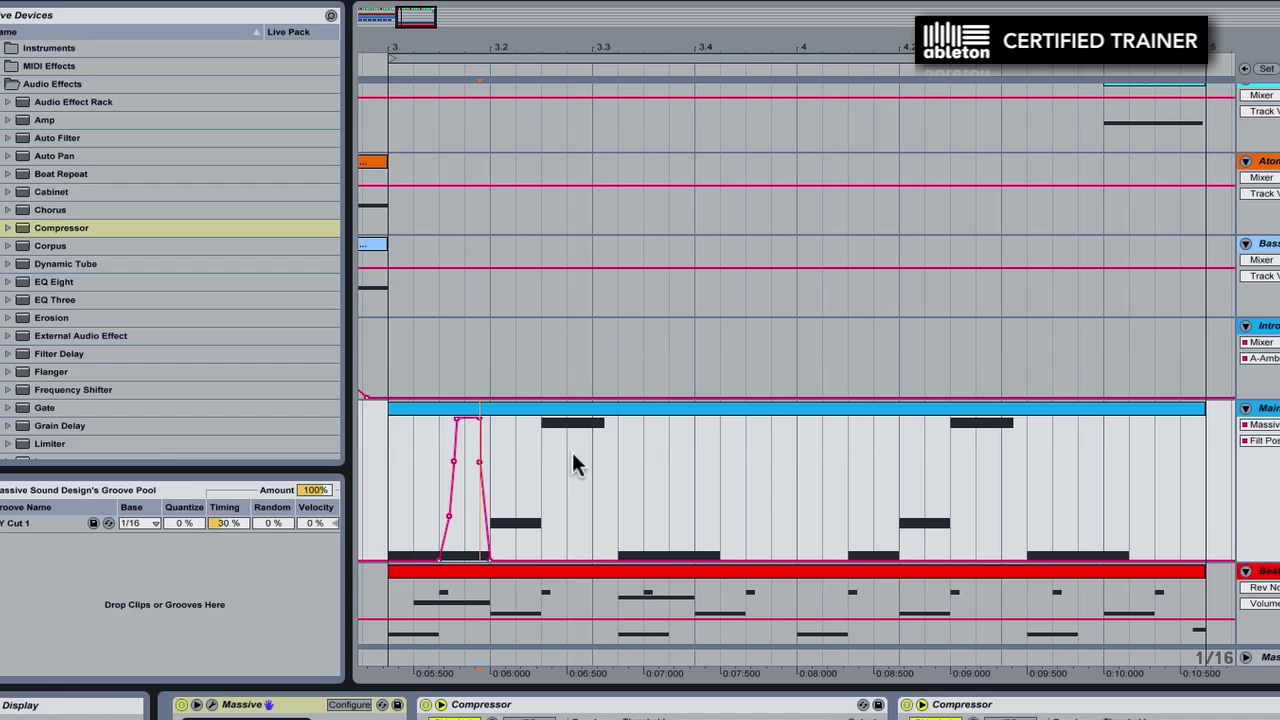
# Step: Play the loop from bar 3 and delete the second top breakpoint of the first Filt Pos peak
pyautogui.click(389, 508)
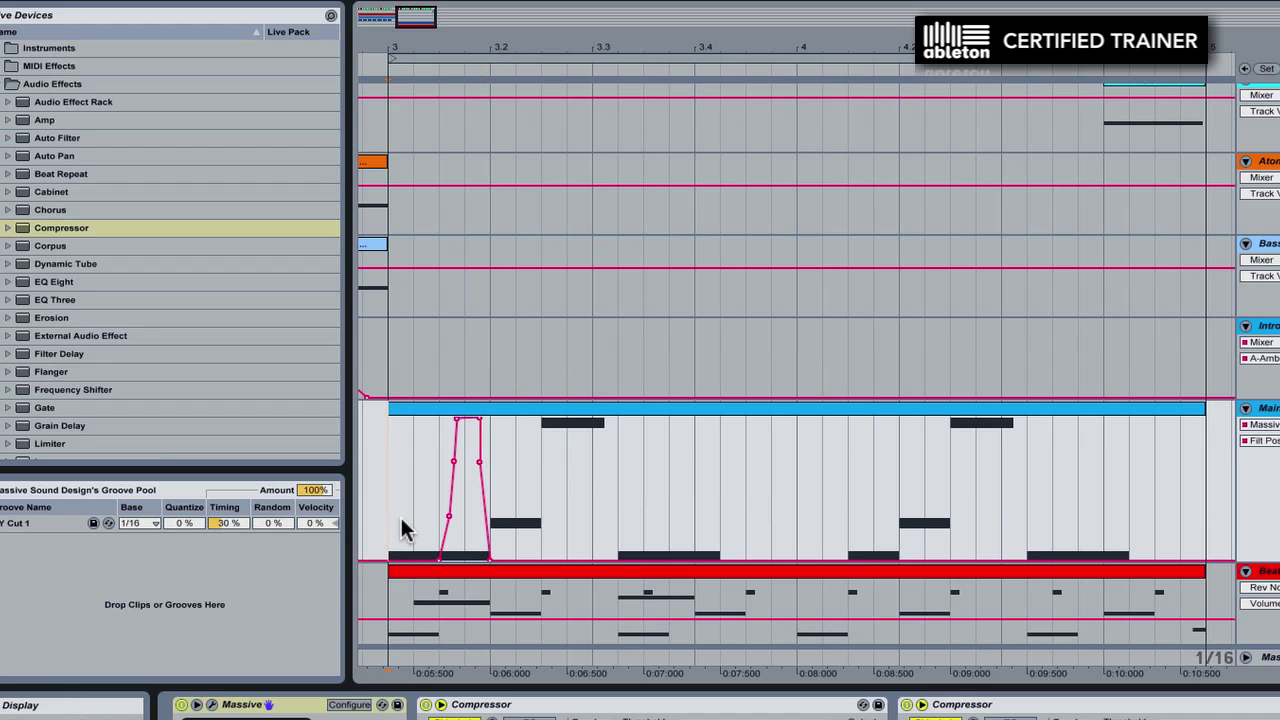
pyautogui.press('space')
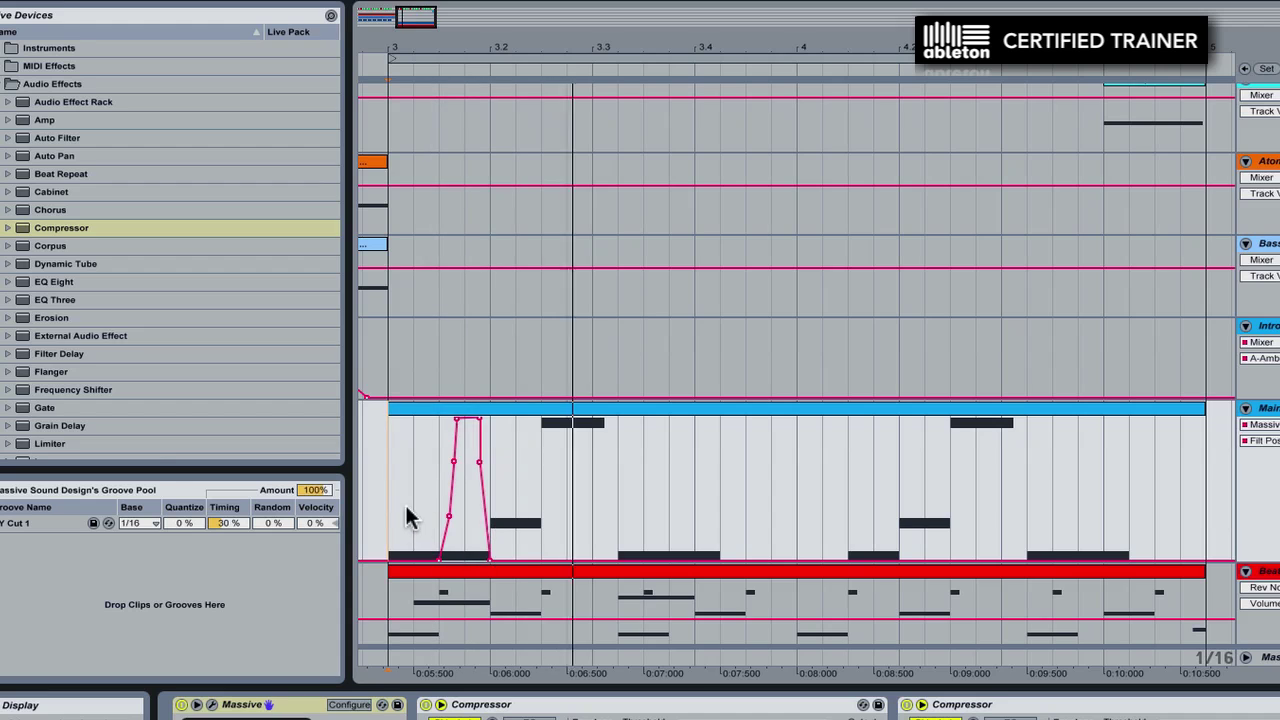
pyautogui.click(480, 420)
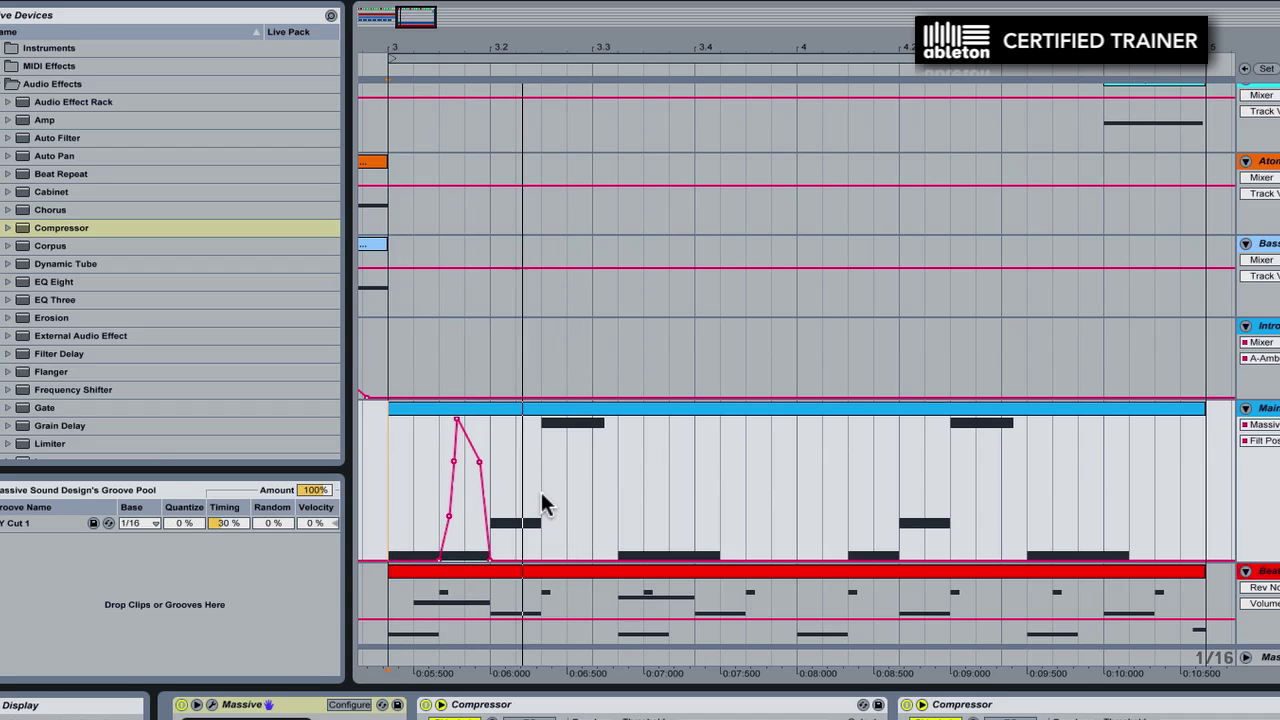
# Step: Add further Filt Pos automation peaks of varying height across the Main Bass notes from 3.2 to the clip's end
pyautogui.click(519, 566)
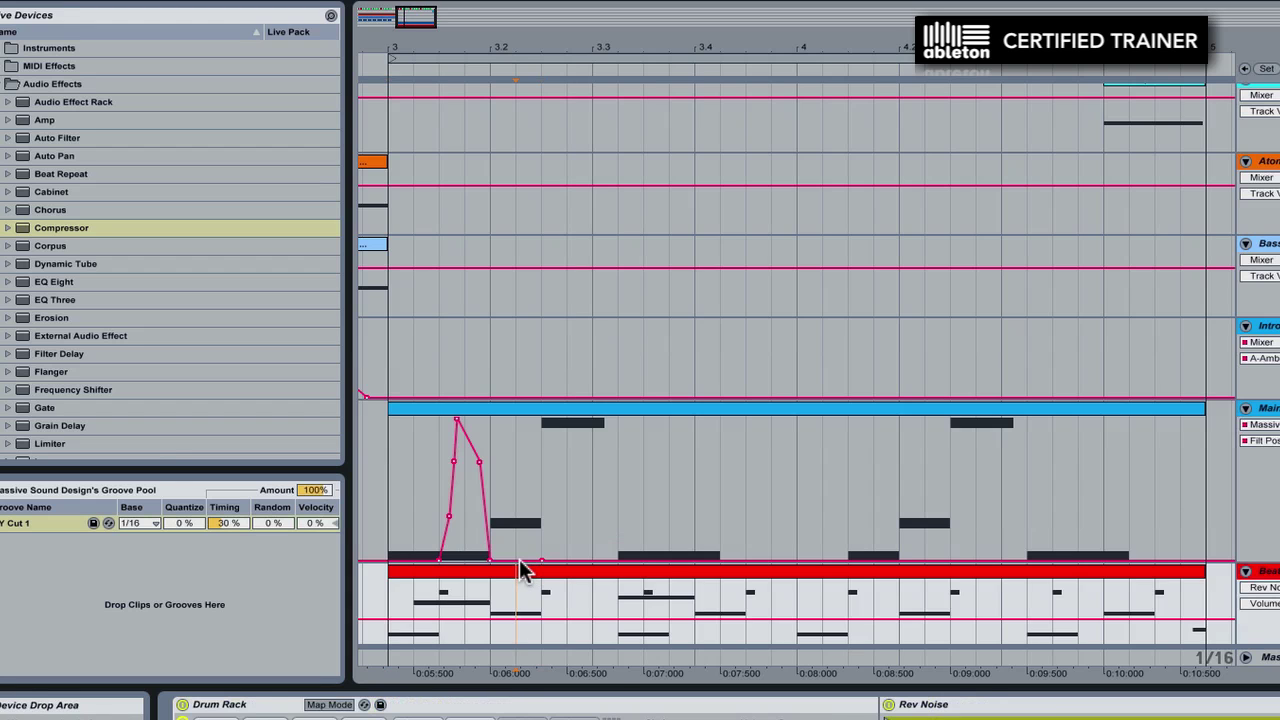
pyautogui.moveTo(519, 560); pyautogui.dragTo(519, 559)
pyautogui.moveTo(519, 559); pyautogui.dragTo(519, 482)
pyautogui.moveTo(519, 482); pyautogui.dragTo(519, 450)
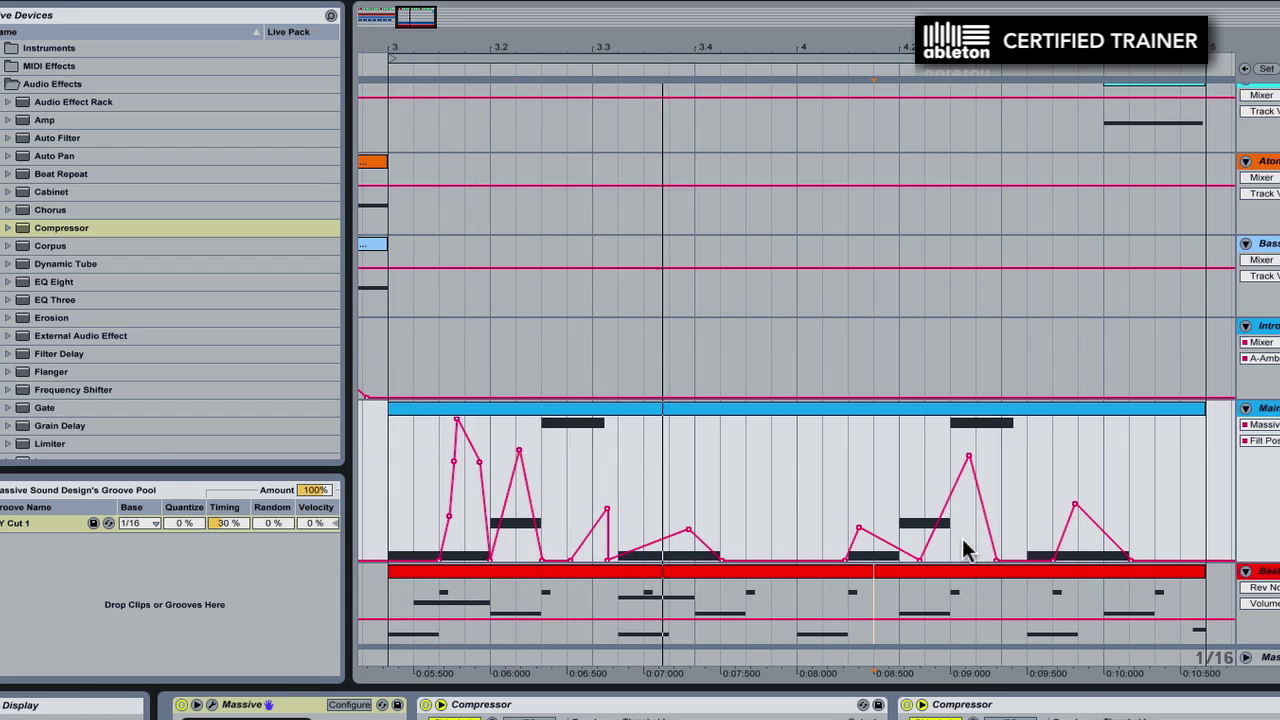
# Step: Soften the first Filt Pos peak by deleting its topmost breakpoint, lowering the falling one and nudging the remaining peak slightly up
pyautogui.click(457, 421)
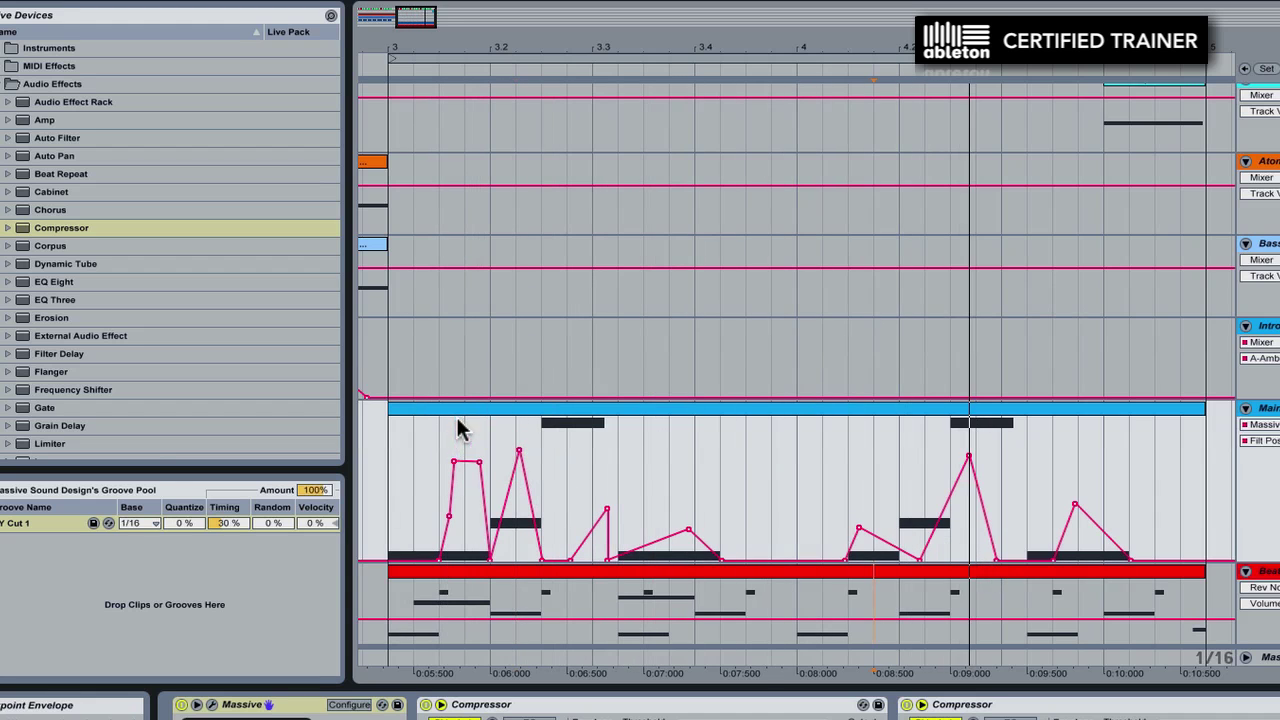
pyautogui.moveTo(477, 464); pyautogui.dragTo(477, 490)
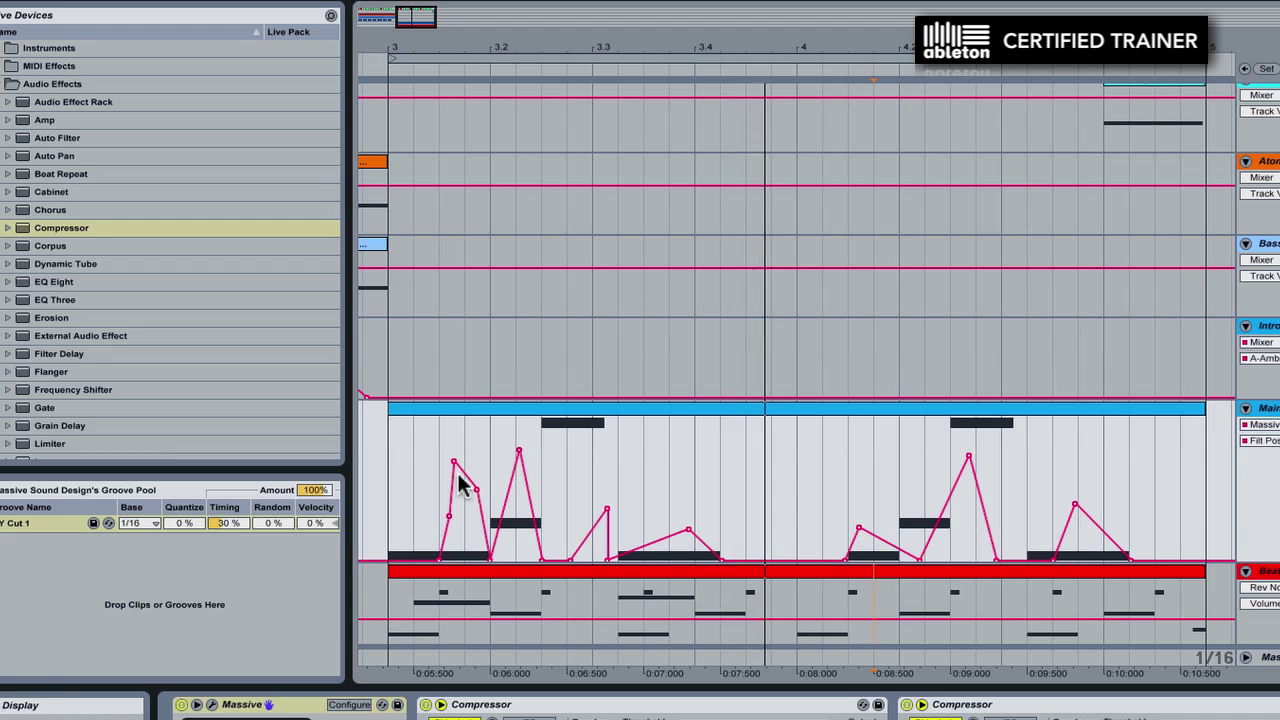
pyautogui.moveTo(453, 462); pyautogui.dragTo(456, 458)
# Step: Reopen Massive from the Main Bass device chain and raise the resonance of both bandpass filters to just past the middle
pyautogui.doubleClick(506, 421)
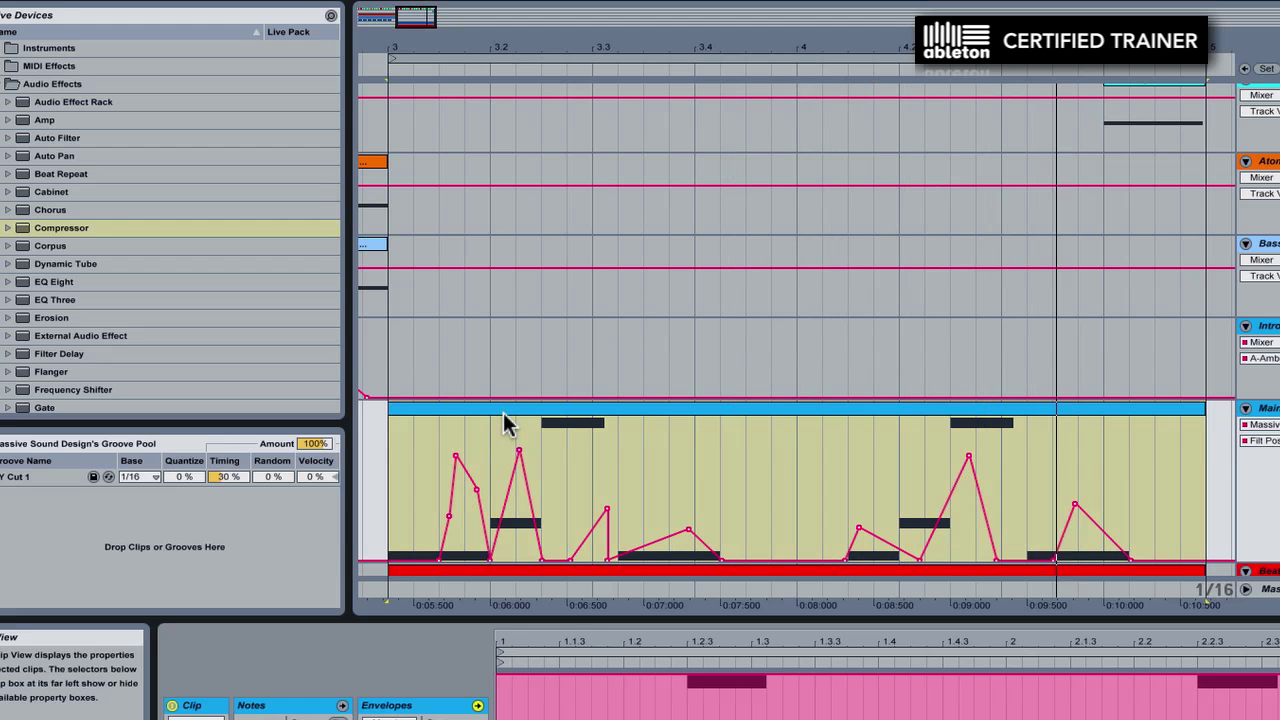
pyautogui.hotkey('shift', 'Tab')
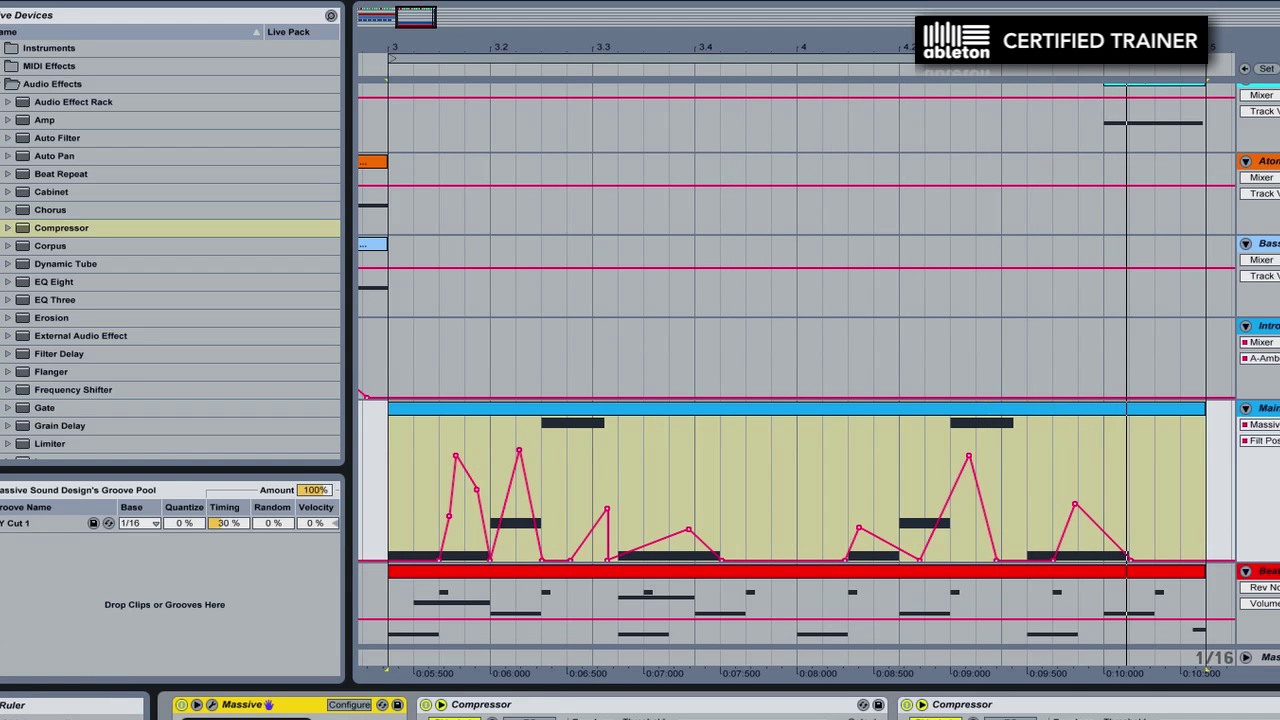
pyautogui.click(212, 705)
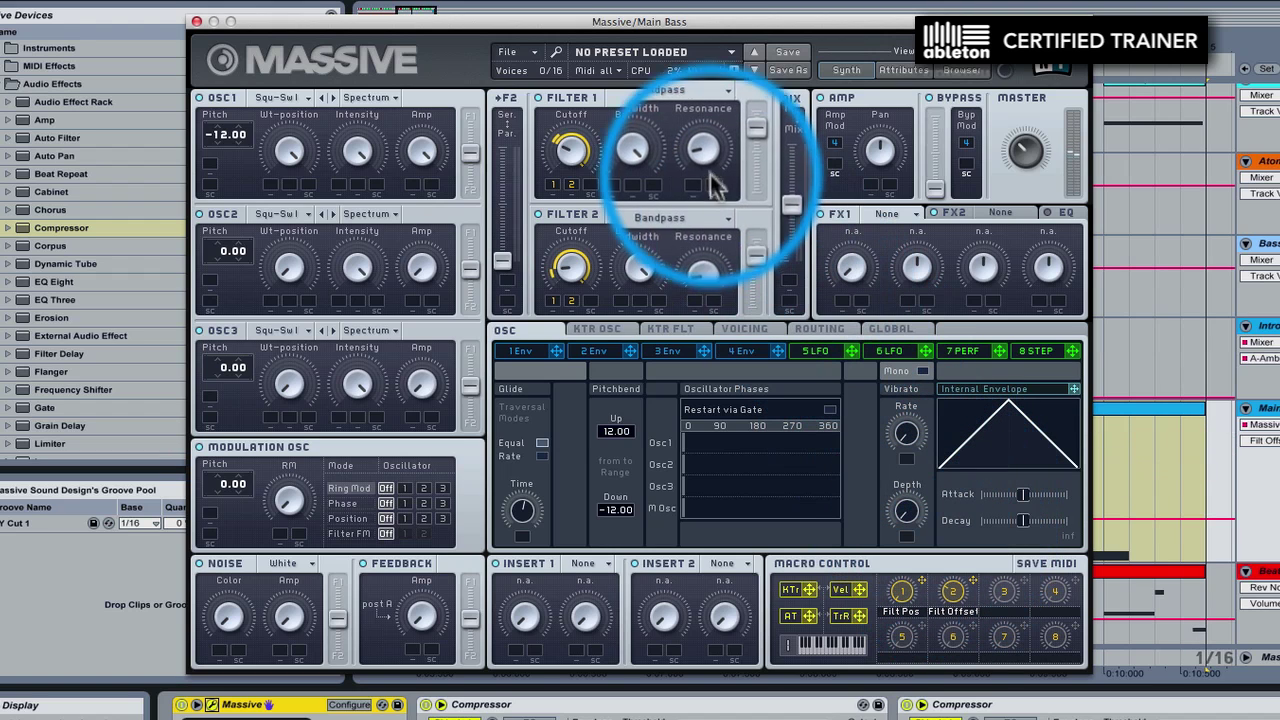
pyautogui.moveTo(704, 262); pyautogui.dragTo(703, 248)
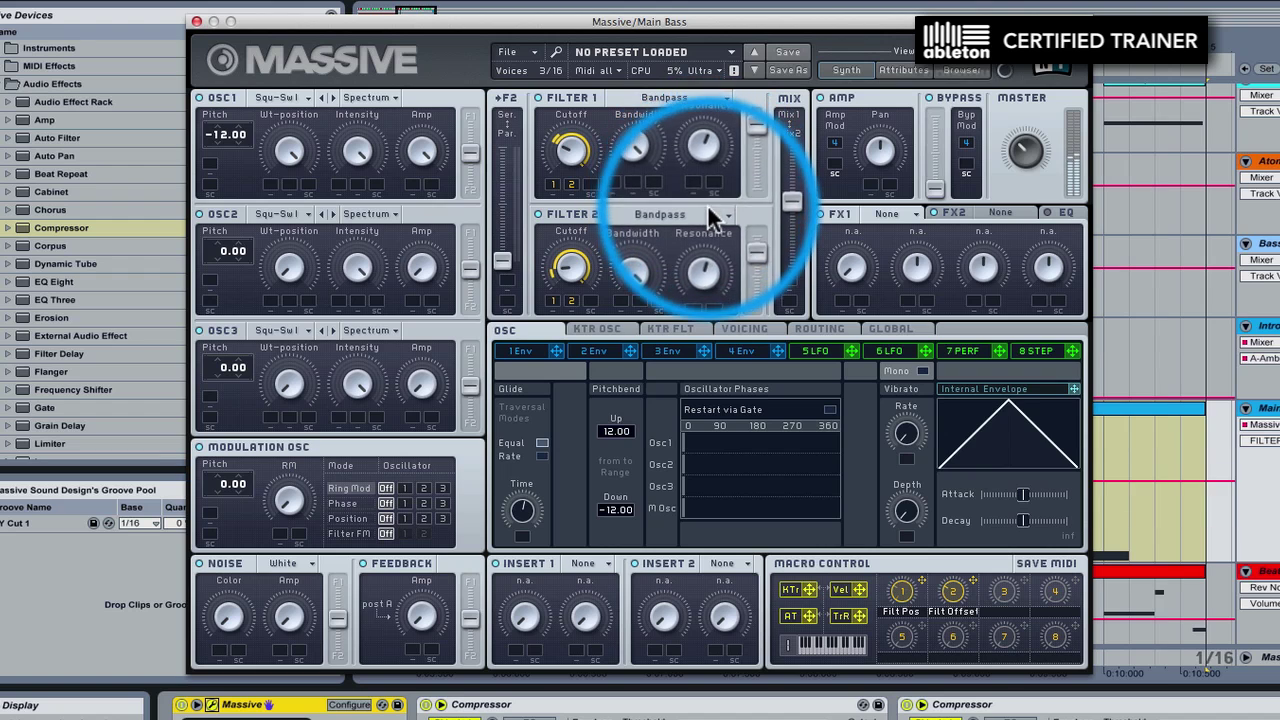
# Step: Lower the resonance of both filters to well below the middle and change Filter 2 to the Daft type
pyautogui.moveTo(699, 161); pyautogui.dragTo(698, 126)
pyautogui.moveTo(698, 272); pyautogui.dragTo(697, 225)
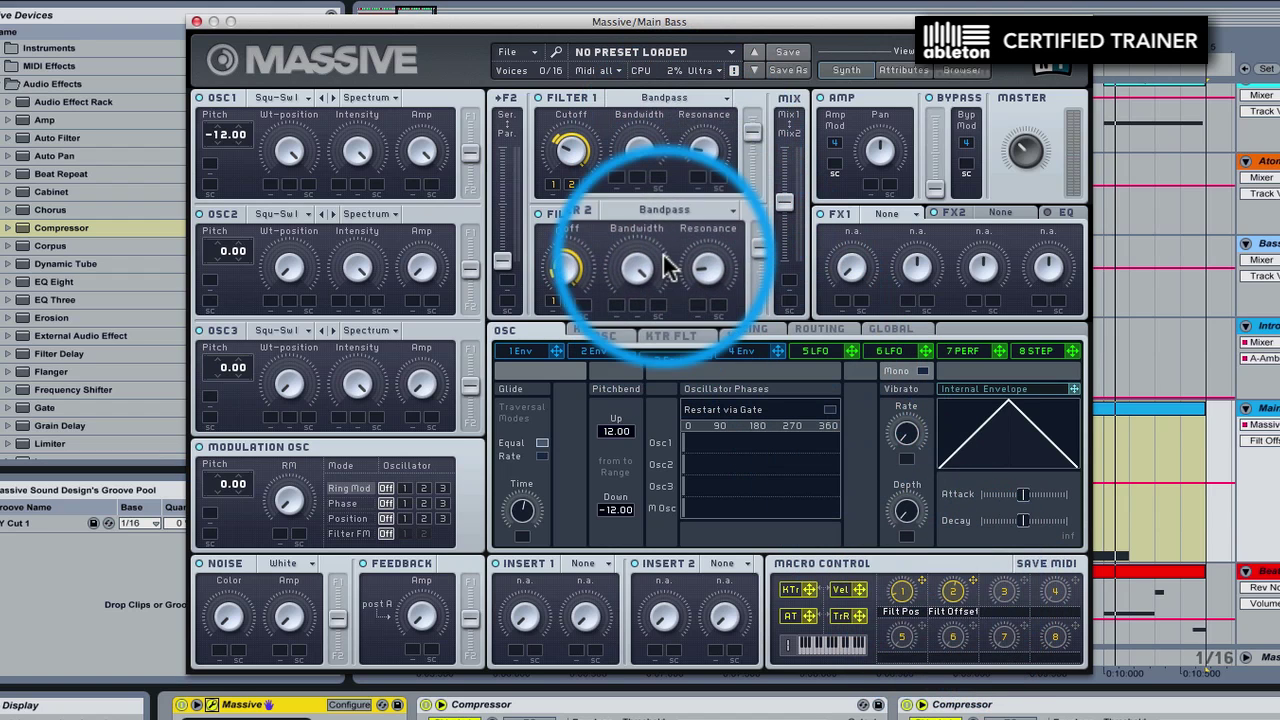
pyautogui.click(670, 214)
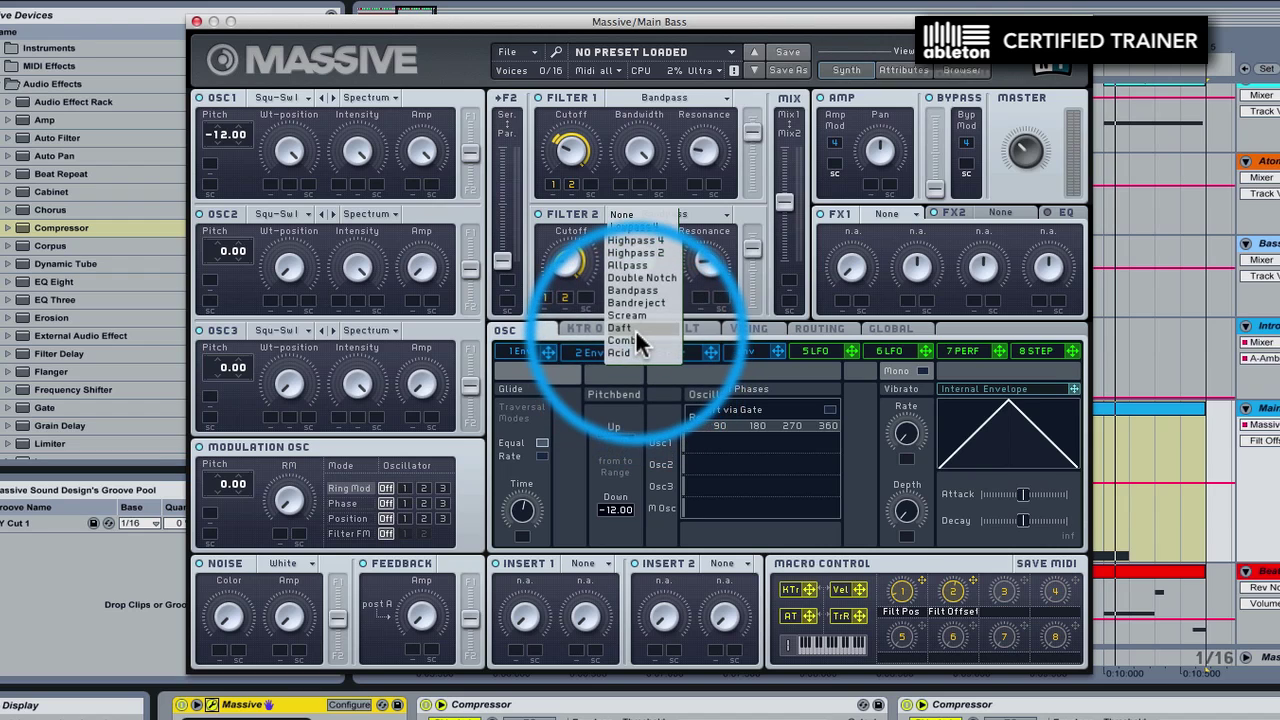
pyautogui.click(636, 329)
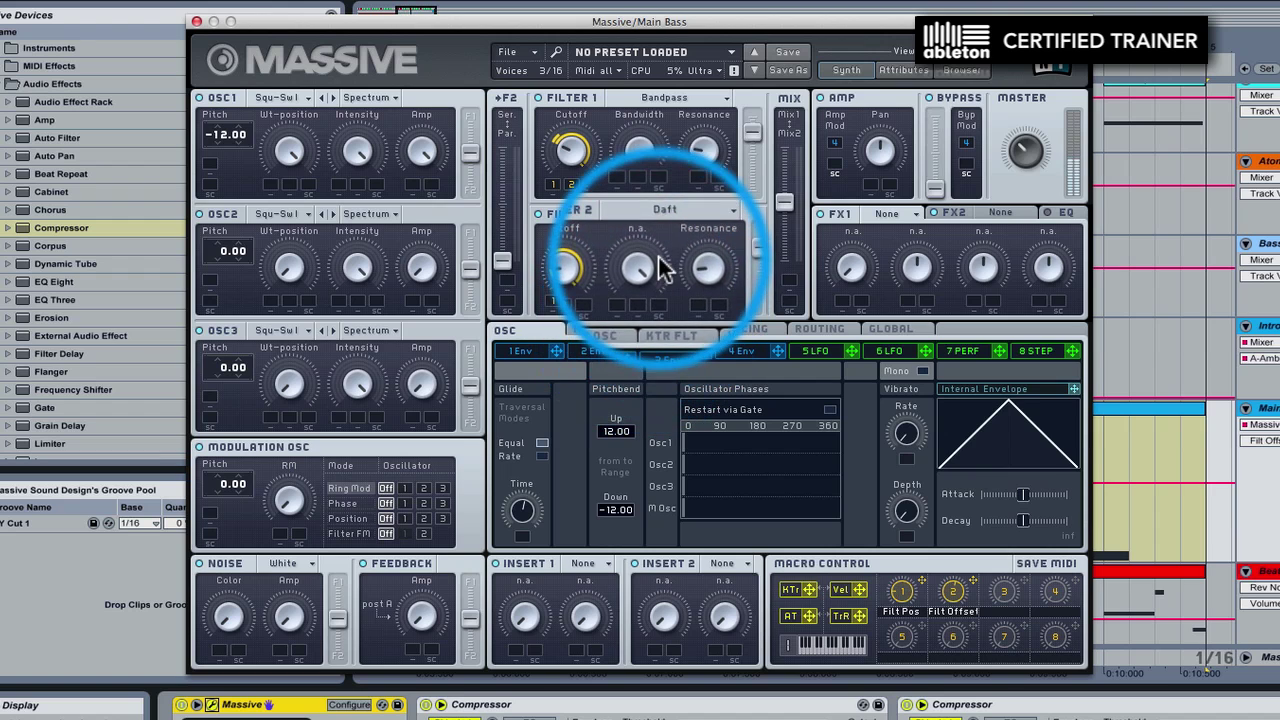
# Step: Audition the Acid type on Filter 2 while nudging its resonance, and return the filter to Daft
pyautogui.click(663, 214)
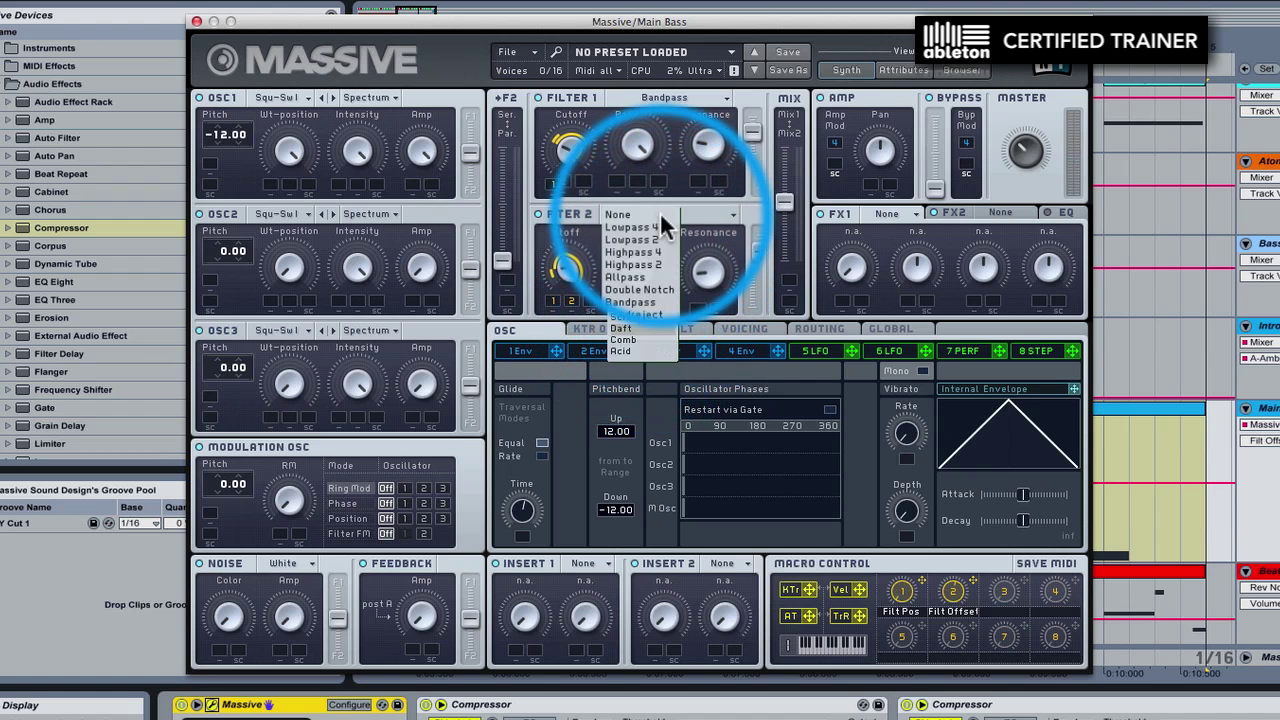
pyautogui.click(654, 348)
pyautogui.moveTo(705, 248); pyautogui.dragTo(706, 234)
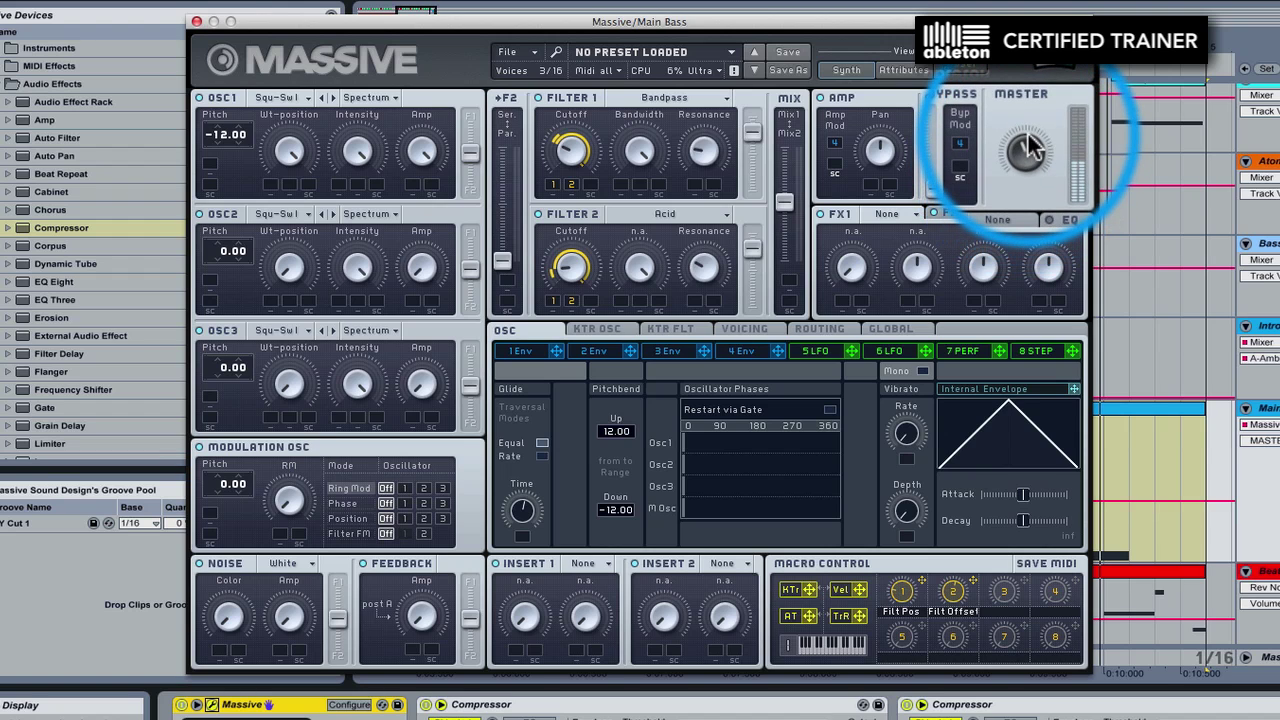
pyautogui.moveTo(698, 263); pyautogui.dragTo(694, 284)
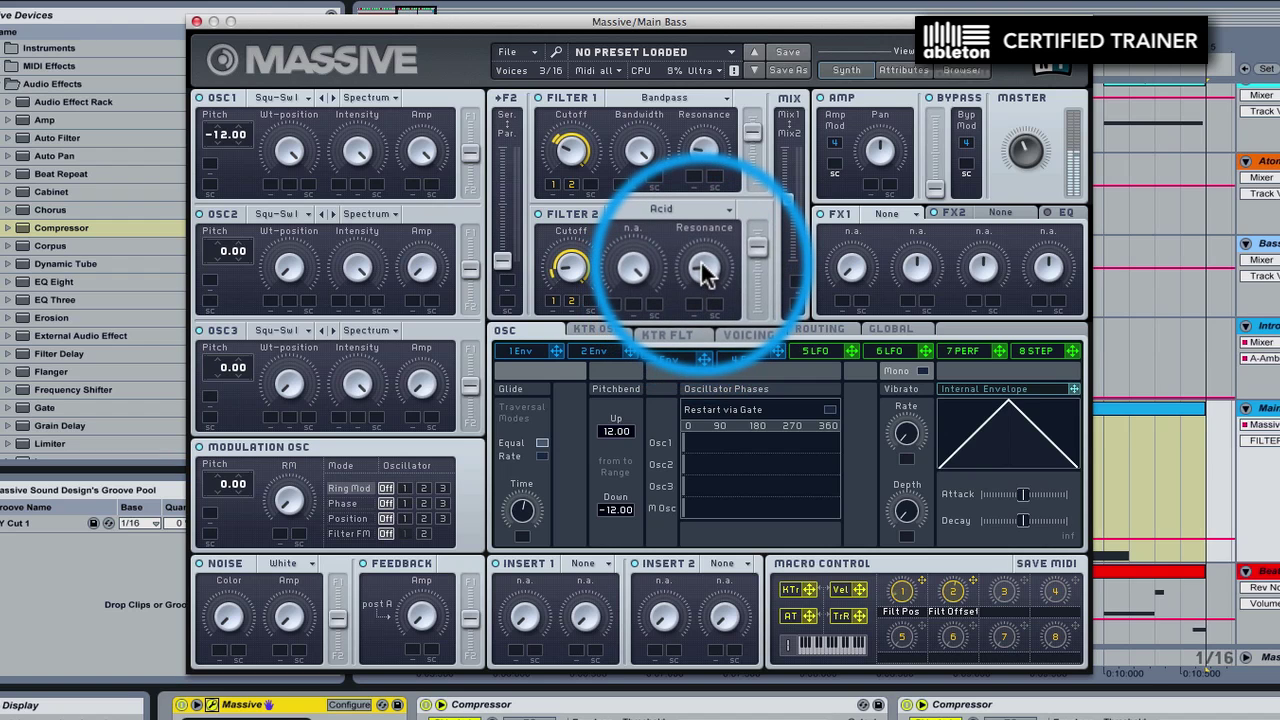
pyautogui.click(650, 210)
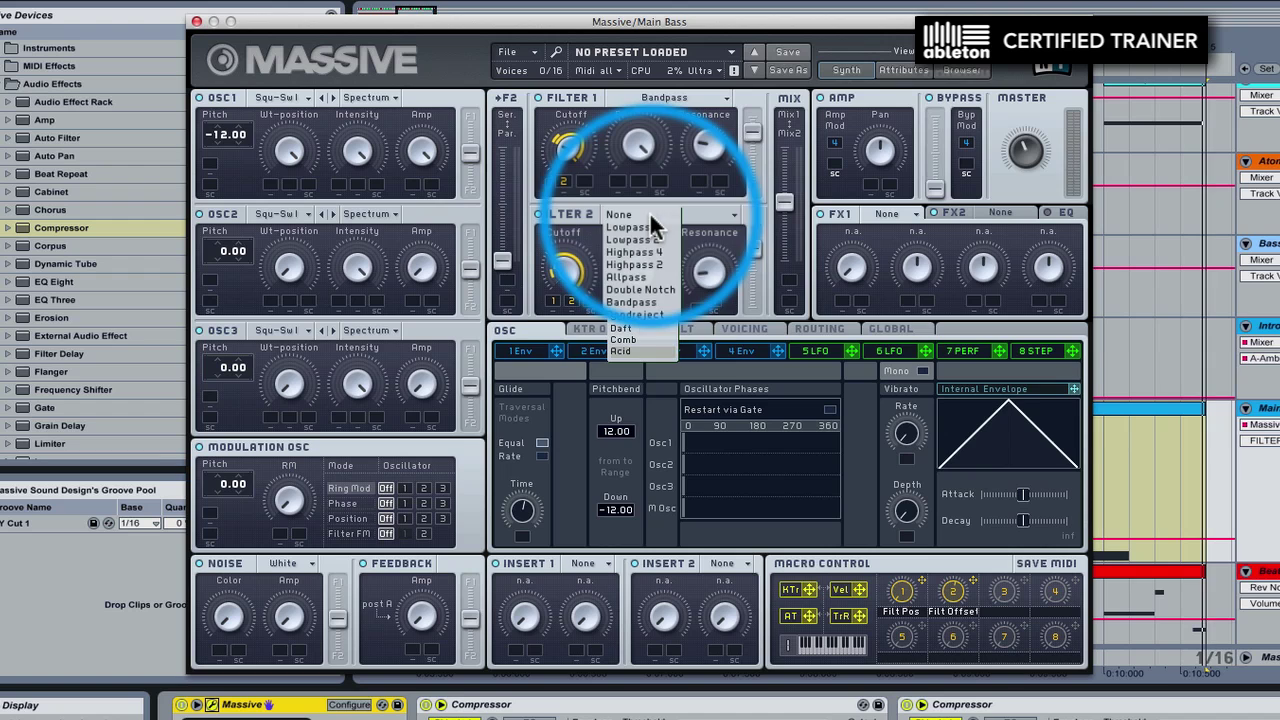
pyautogui.click(625, 327)
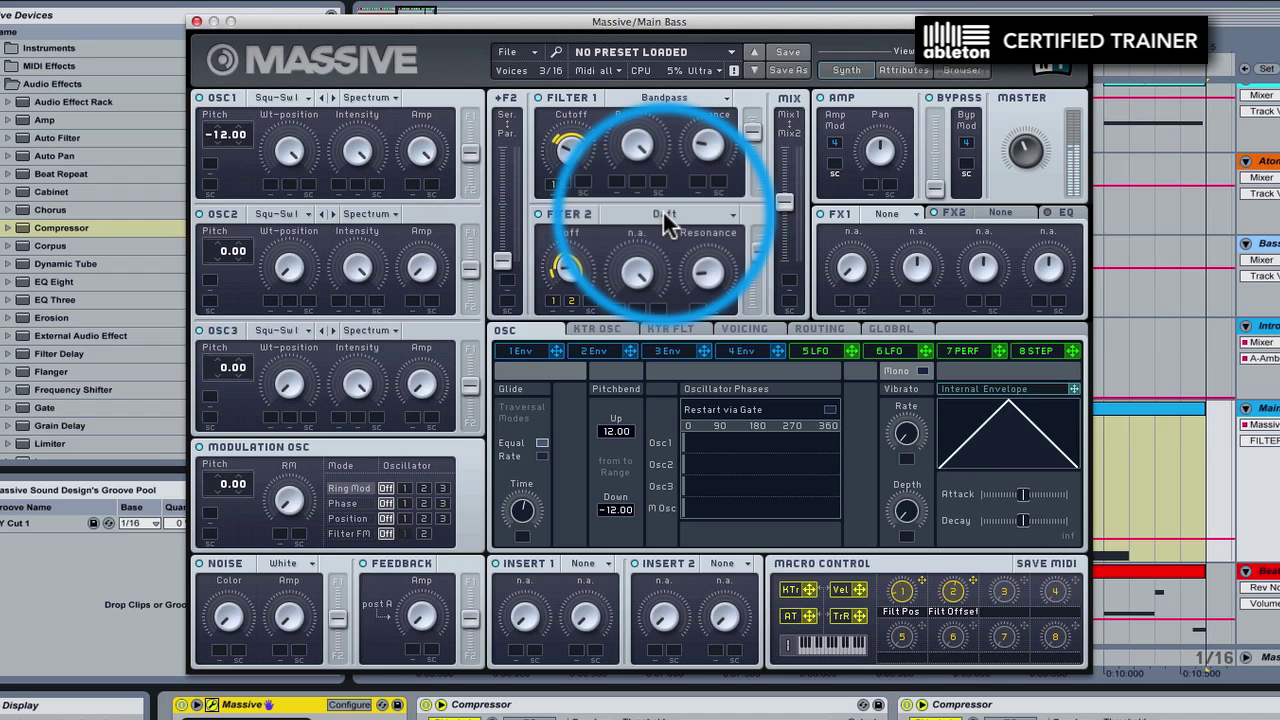
# Step: Audition the Acid and Scream types on Filter 1, and return the filter to Bandpass
pyautogui.click(668, 98)
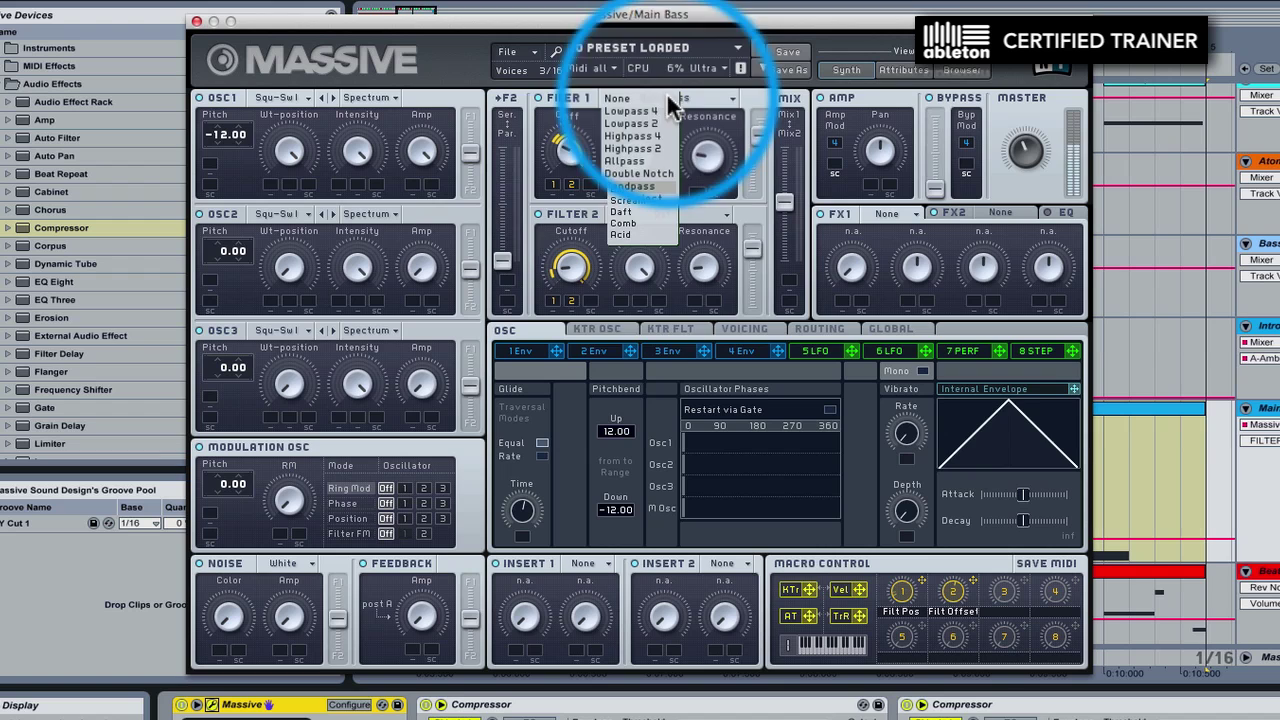
pyautogui.click(643, 245)
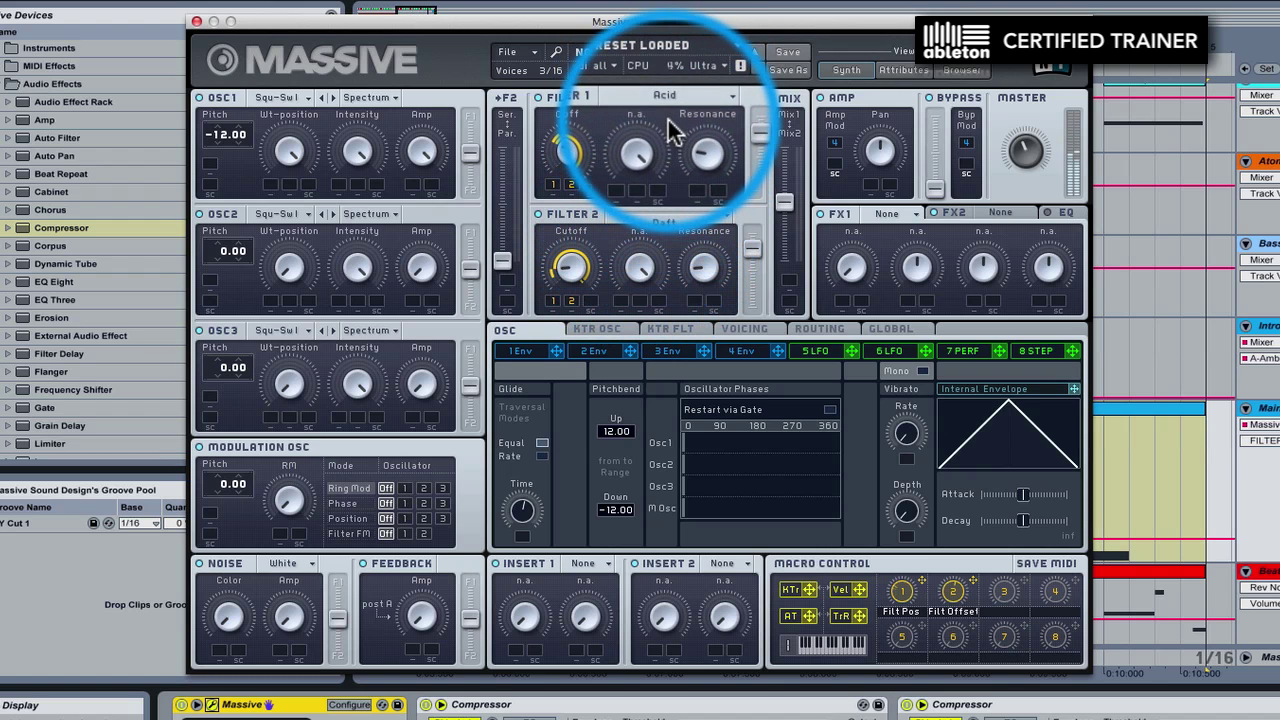
pyautogui.click(668, 98)
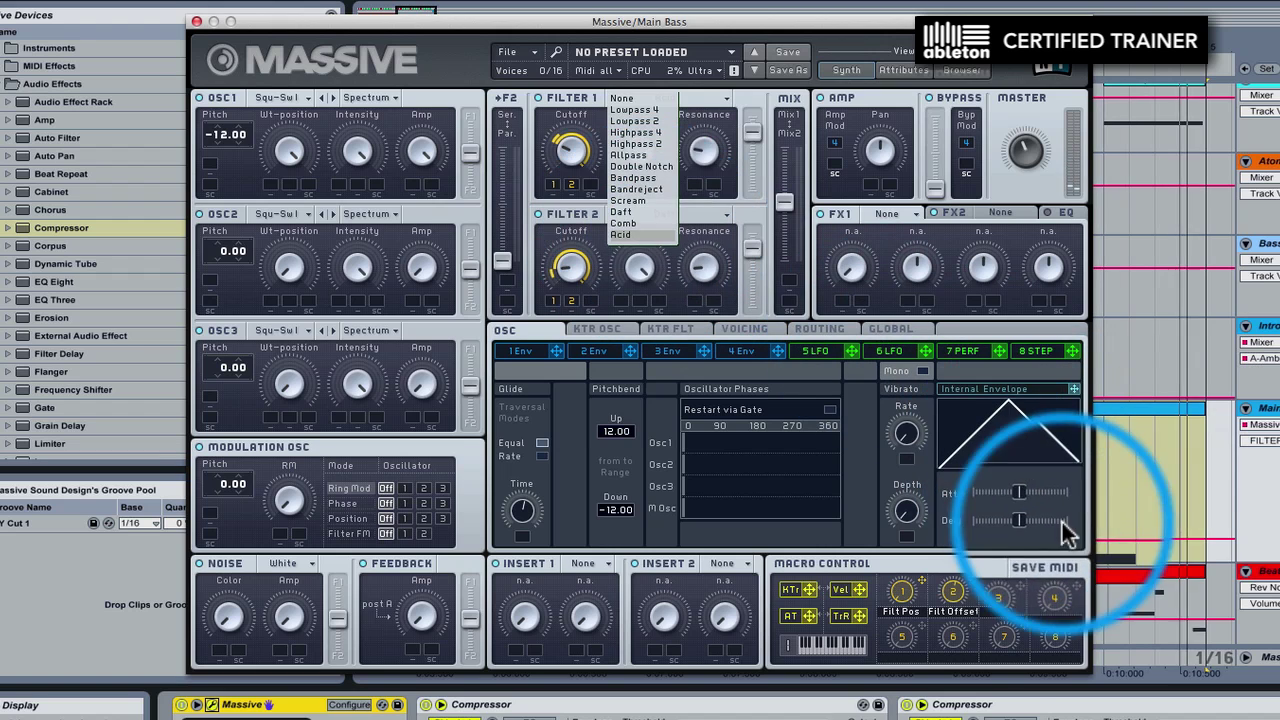
pyautogui.click(1022, 570)
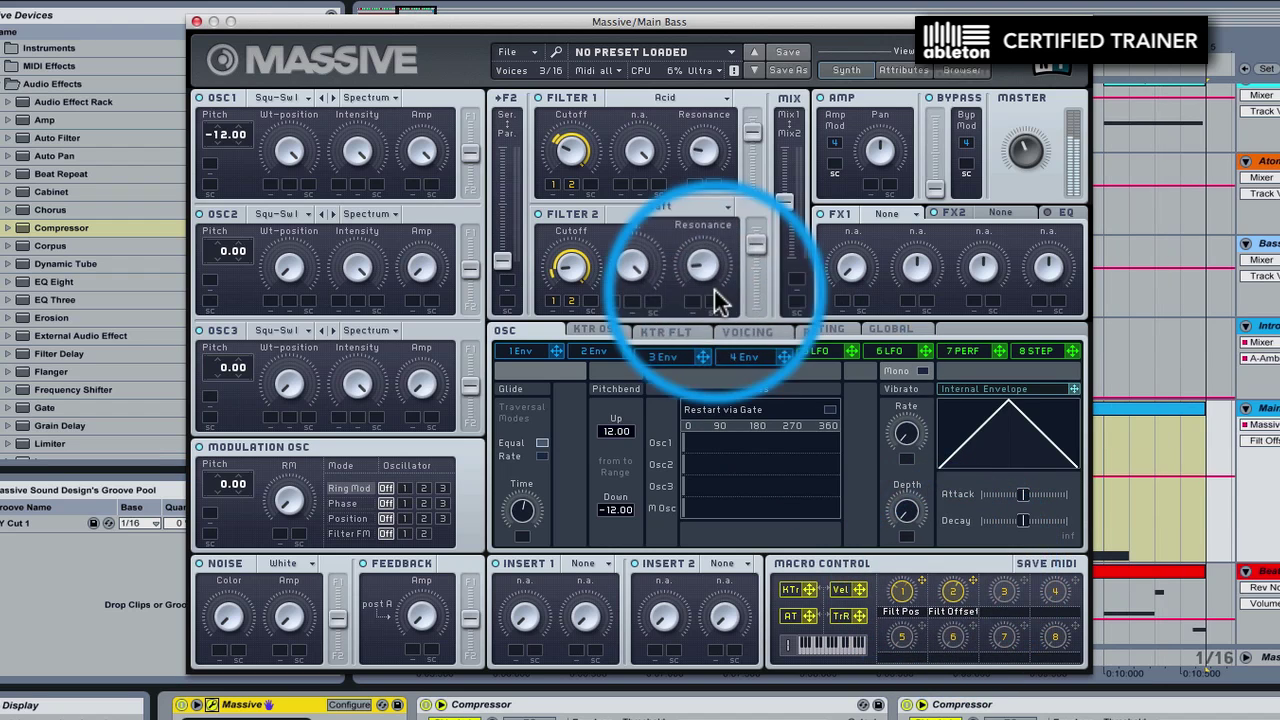
pyautogui.click(690, 100)
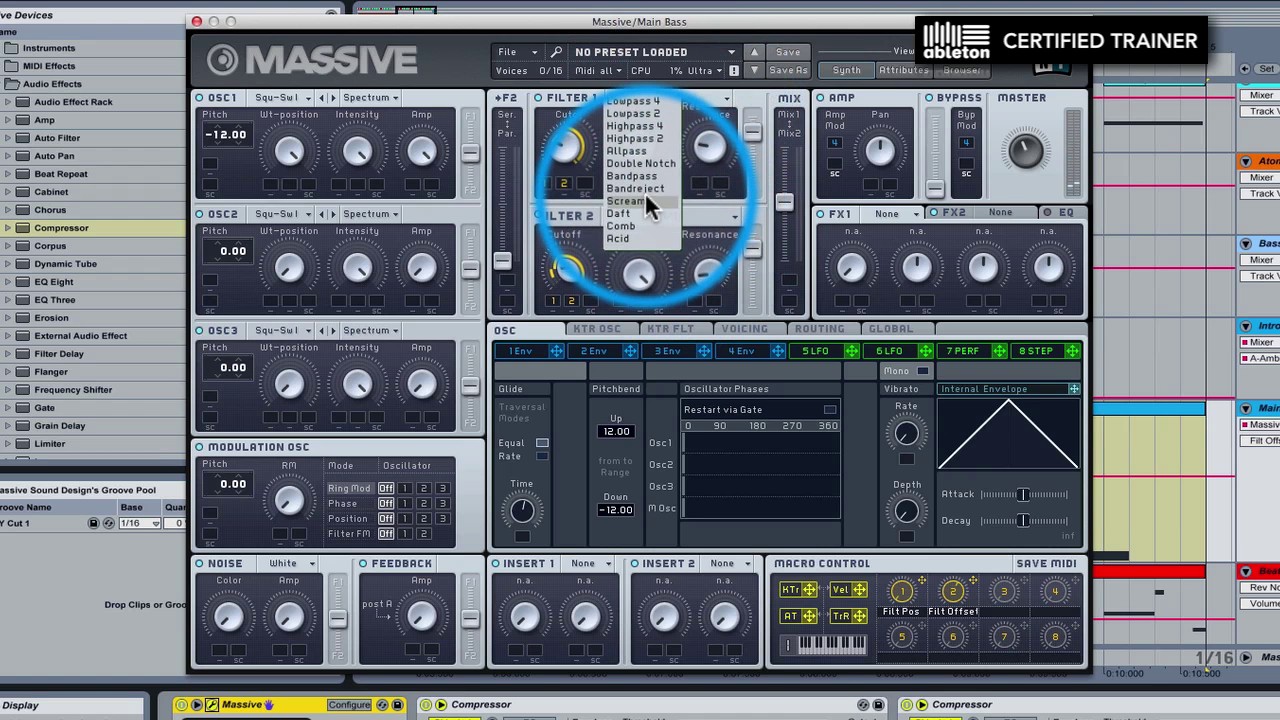
pyautogui.click(645, 201)
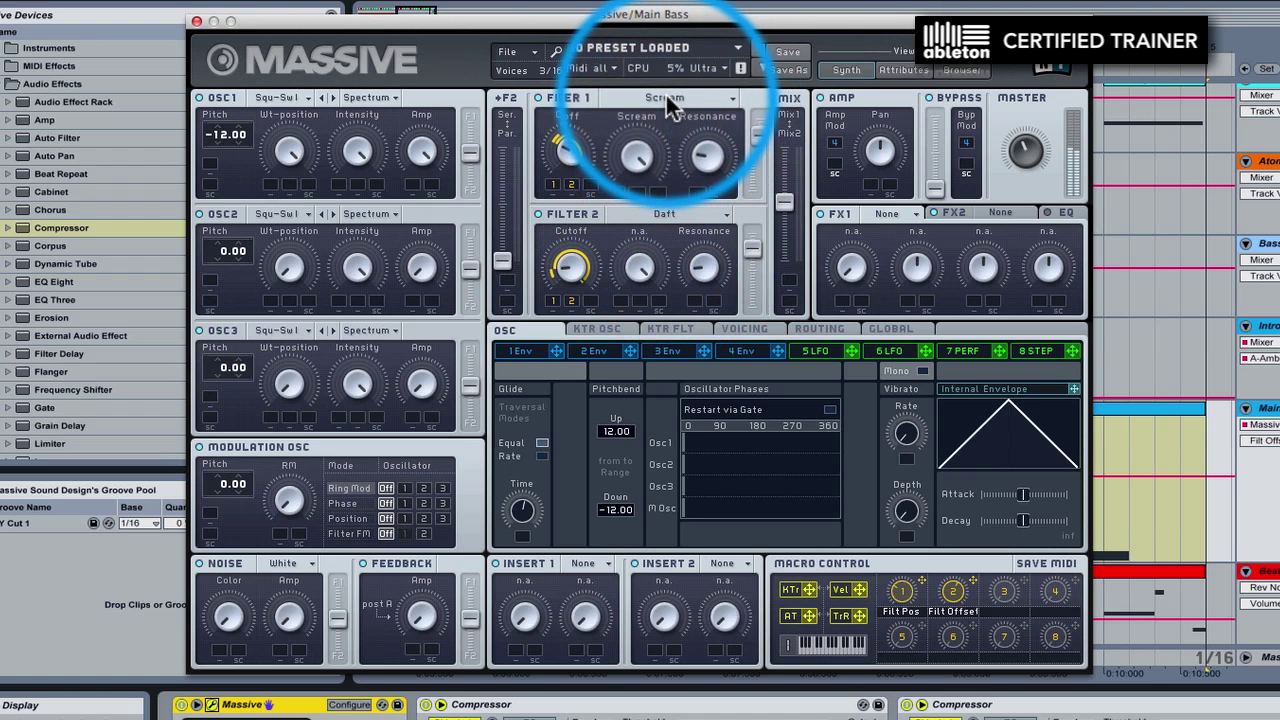
pyautogui.click(671, 99)
pyautogui.click(655, 172)
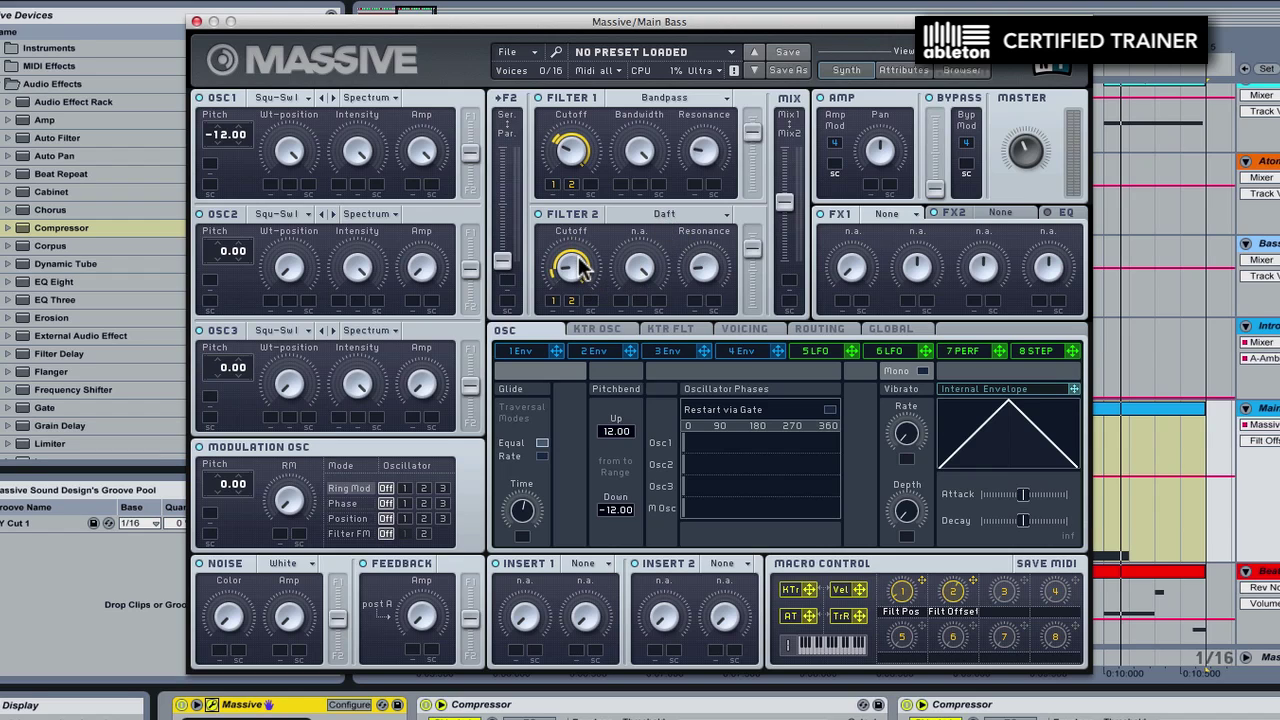
# Step: Close the Massive window, group the device into an Instrument Rack and show the rack's chain list
pyautogui.click(197, 22)
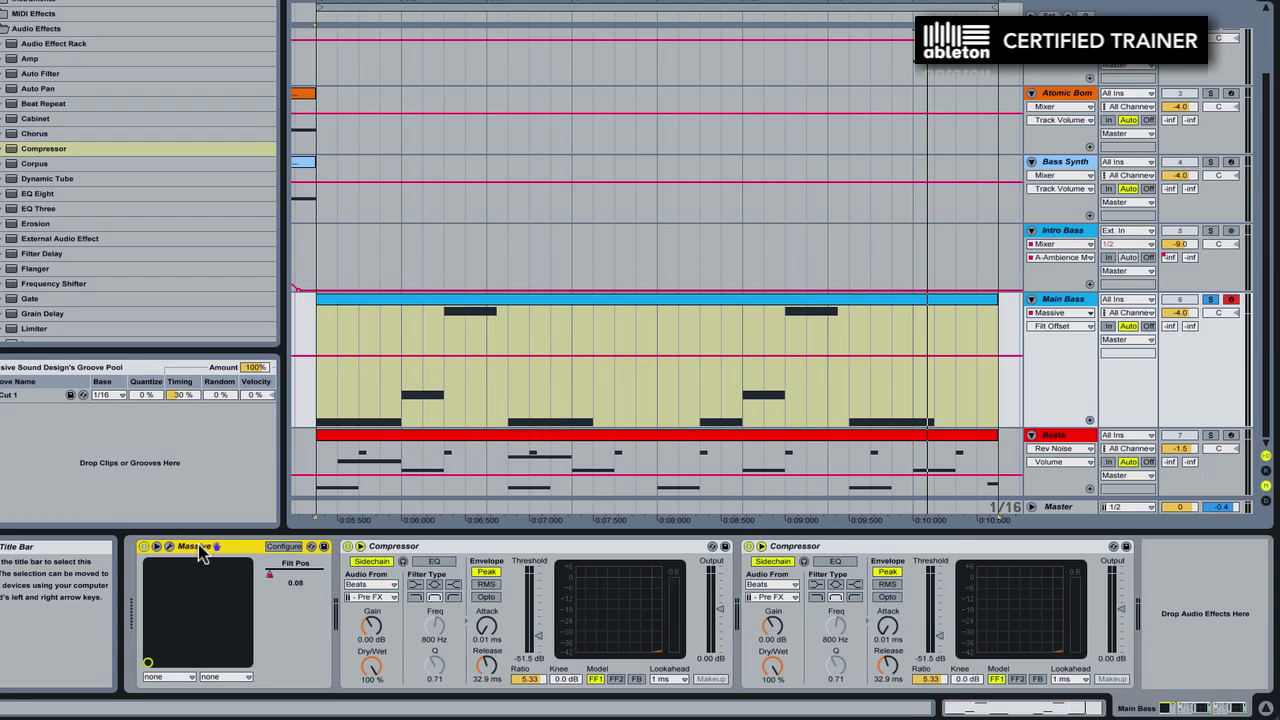
pyautogui.click(200, 556)
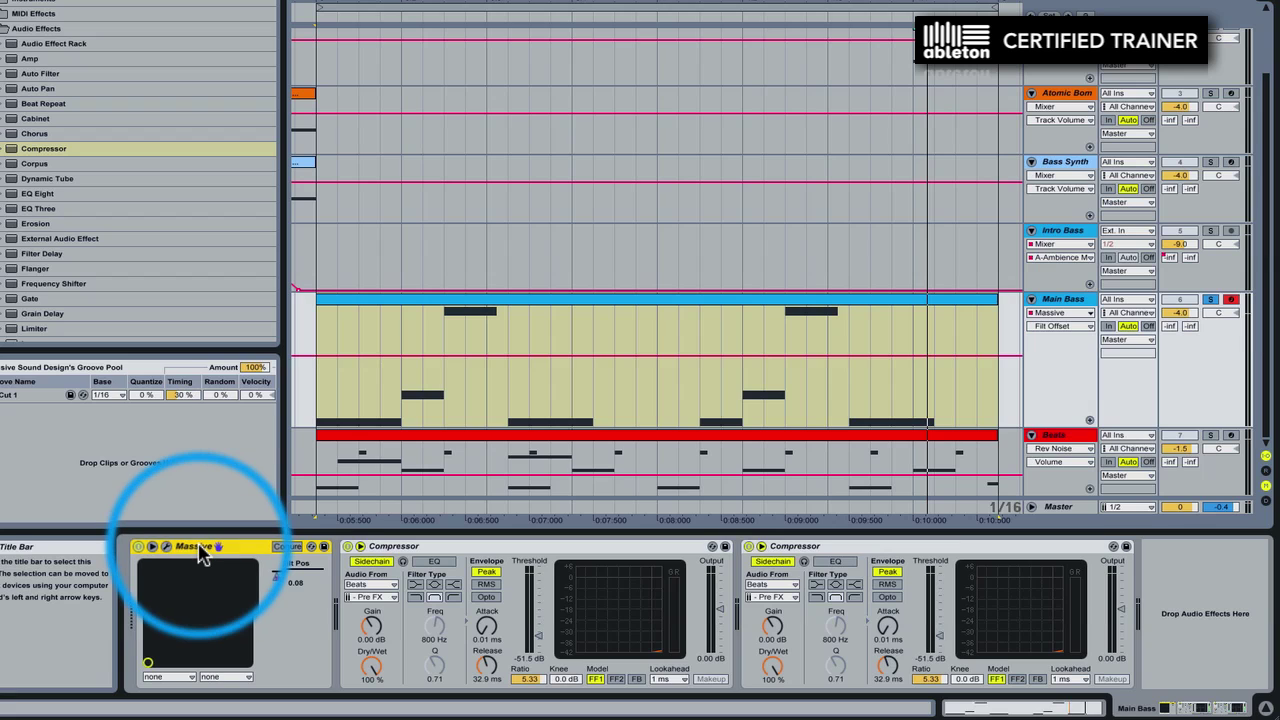
pyautogui.hotkey('ctrl', 'g')
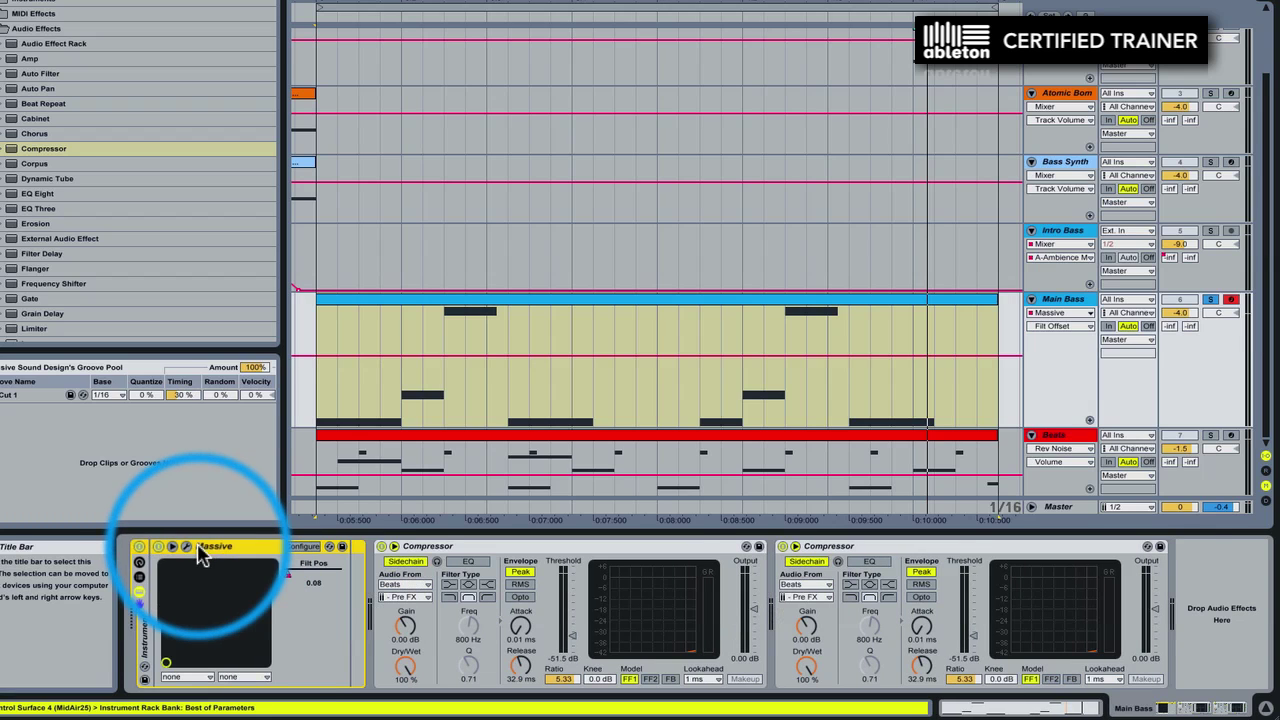
pyautogui.click(139, 577)
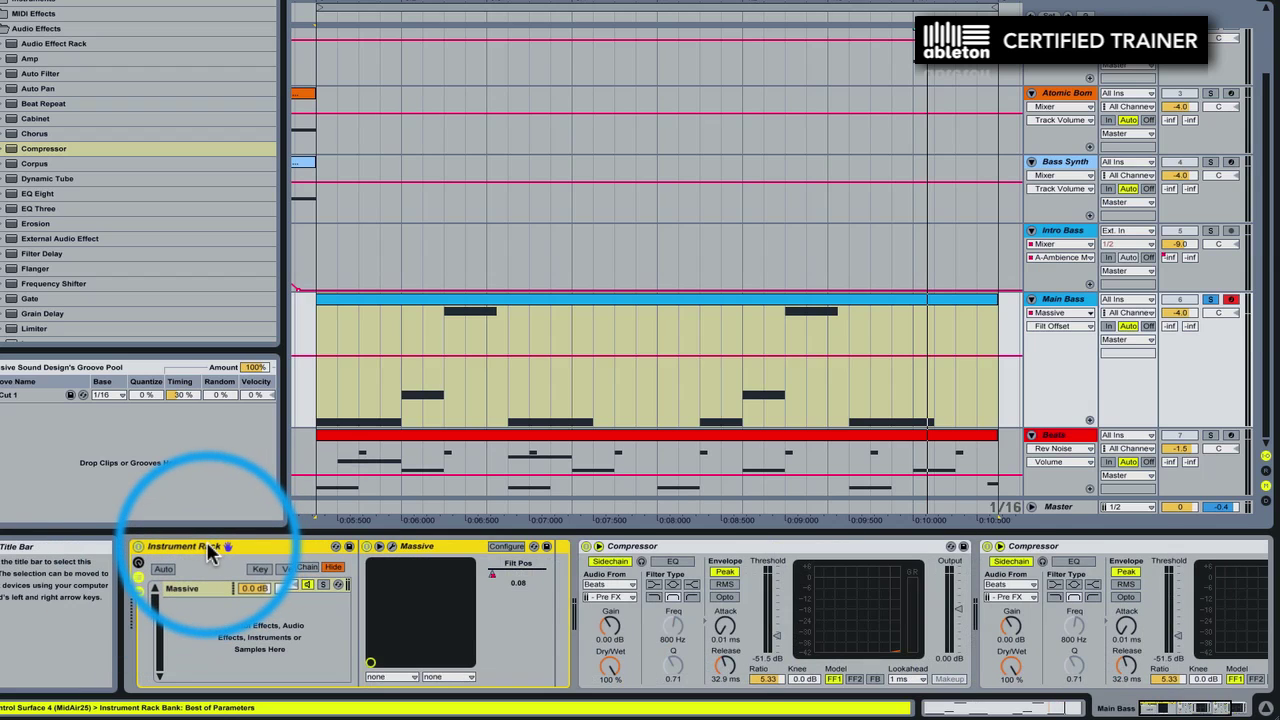
# Step: Add a second Massive from the Native Instruments plug-ins to the rack as a new chain and name it Sub
pyautogui.rightClick(204, 627)
pyautogui.click(195, 606)
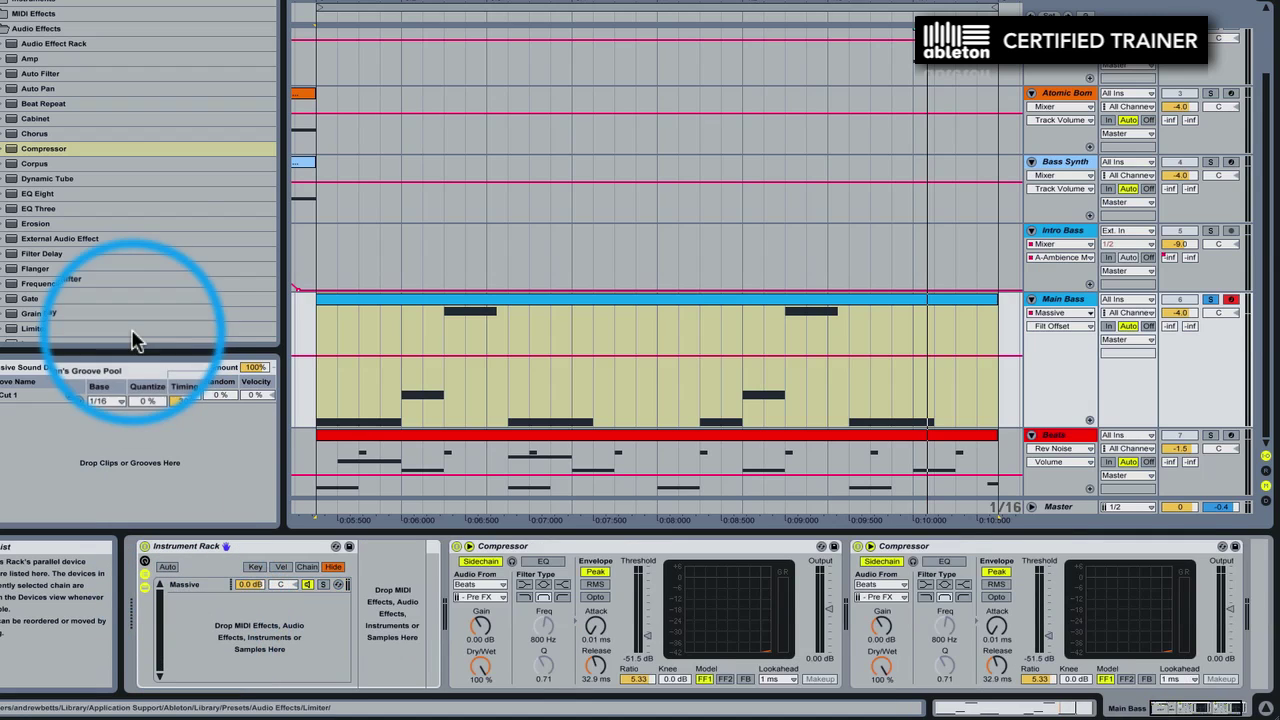
pyautogui.click(0, 6)
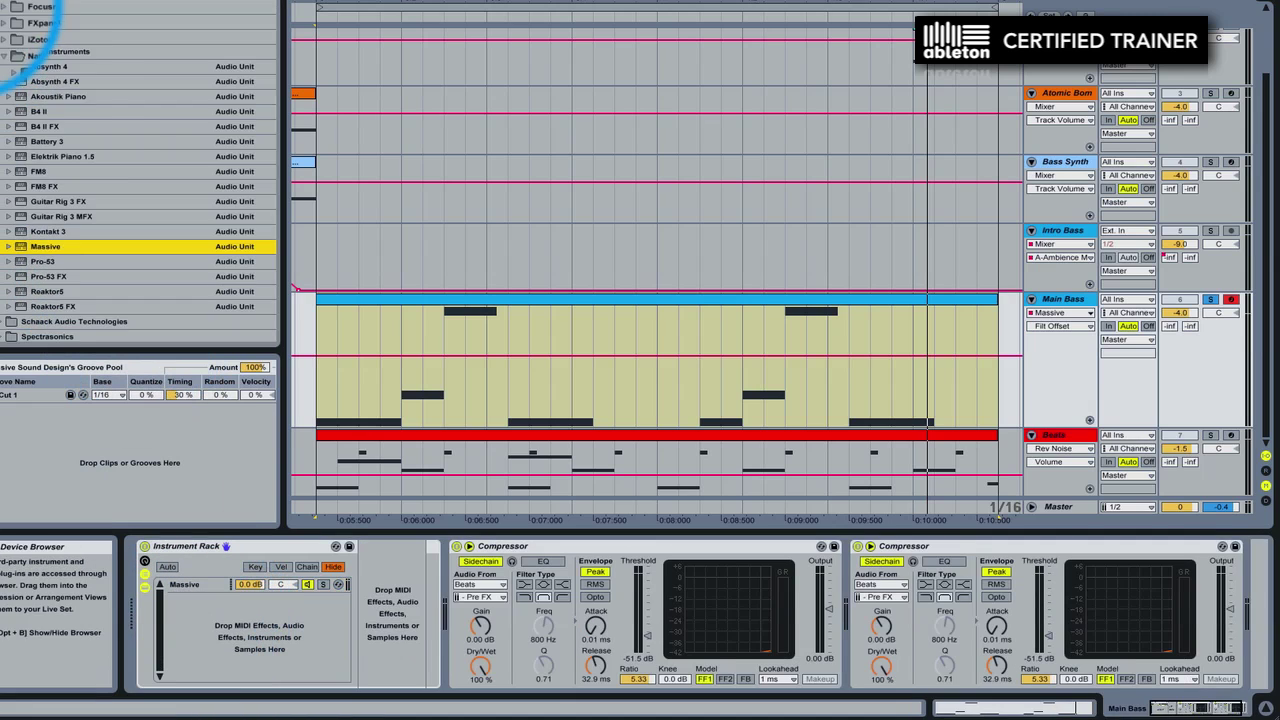
pyautogui.moveTo(19, 247); pyautogui.dragTo(203, 626)
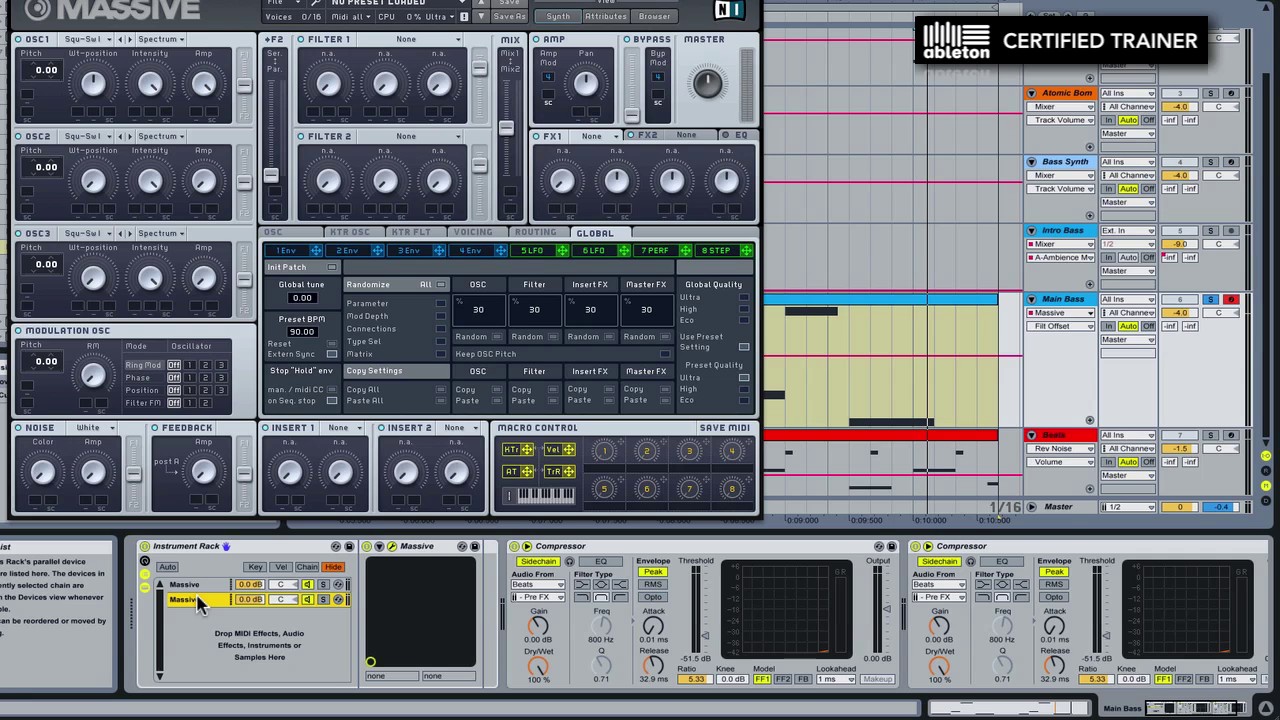
pyautogui.write('Sub')
pyautogui.press('Return')
# Step: Rename the rack's original Massive chain to Top and close the open Massive window
pyautogui.click(200, 587)
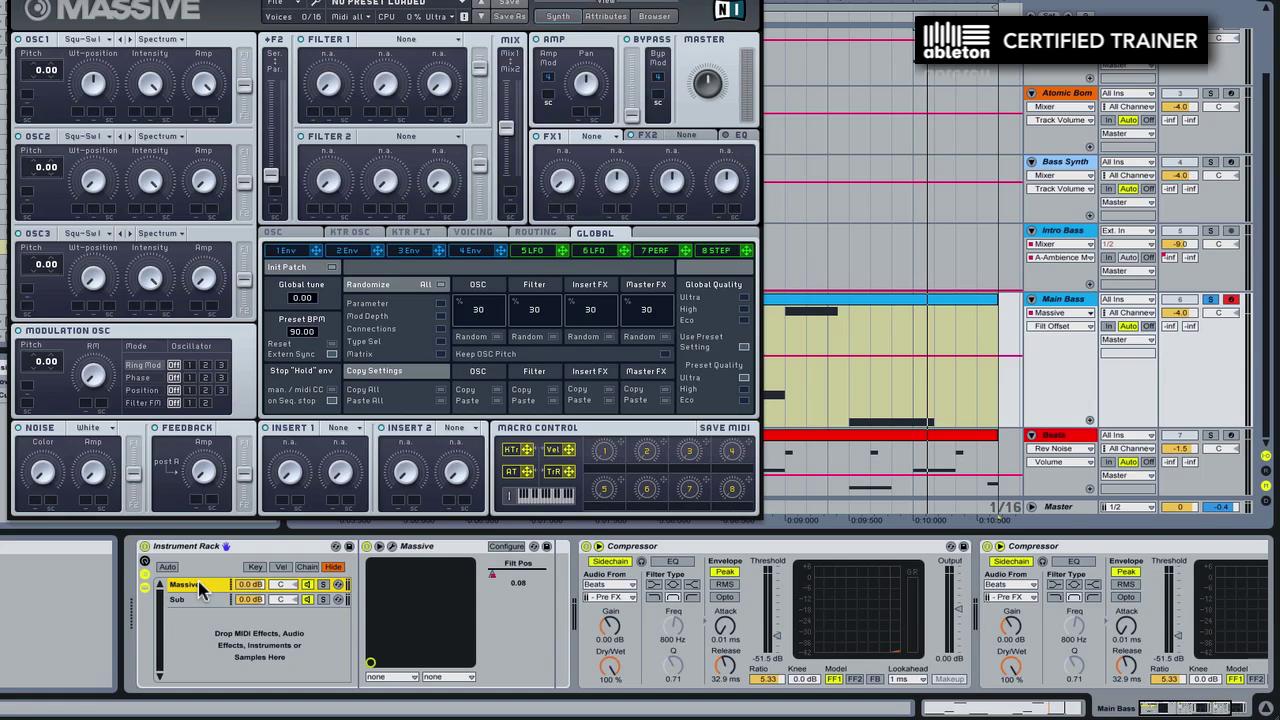
pyautogui.hotkey('ctrl', 'alt', 'p')
pyautogui.hotkey('ctrl', 't')
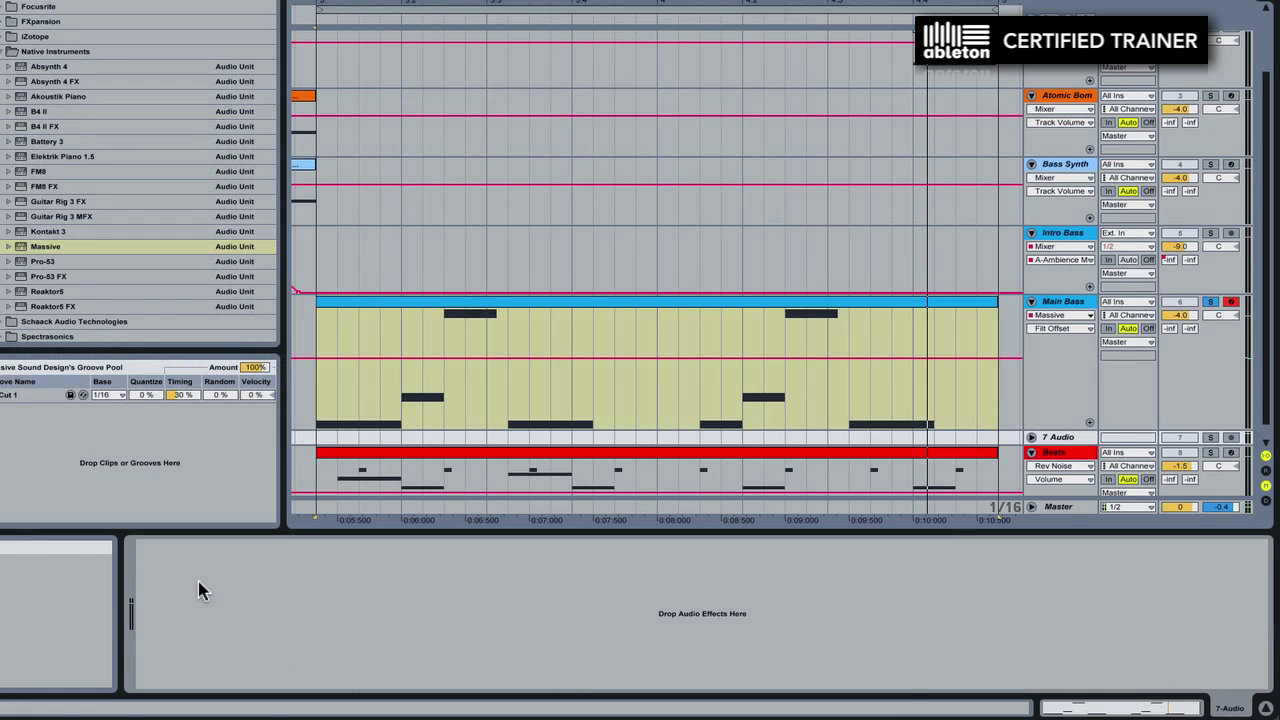
pyautogui.doubleClick(371, 297)
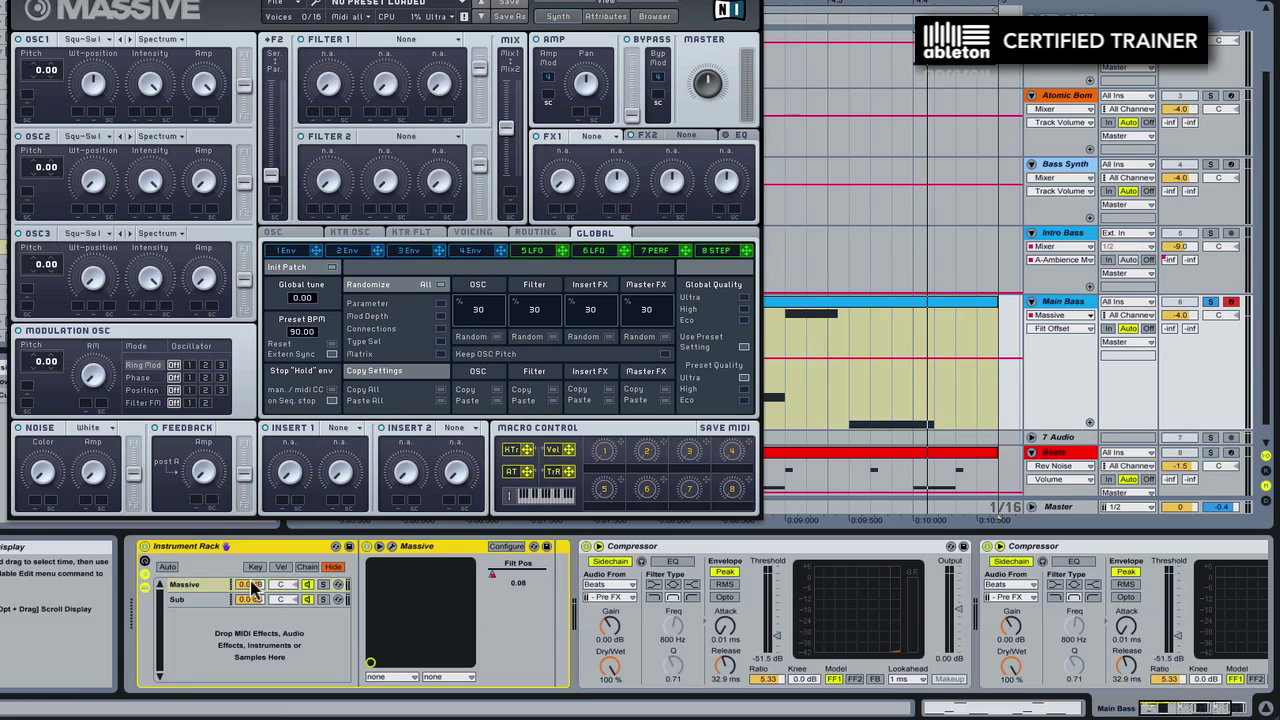
pyautogui.click(205, 589)
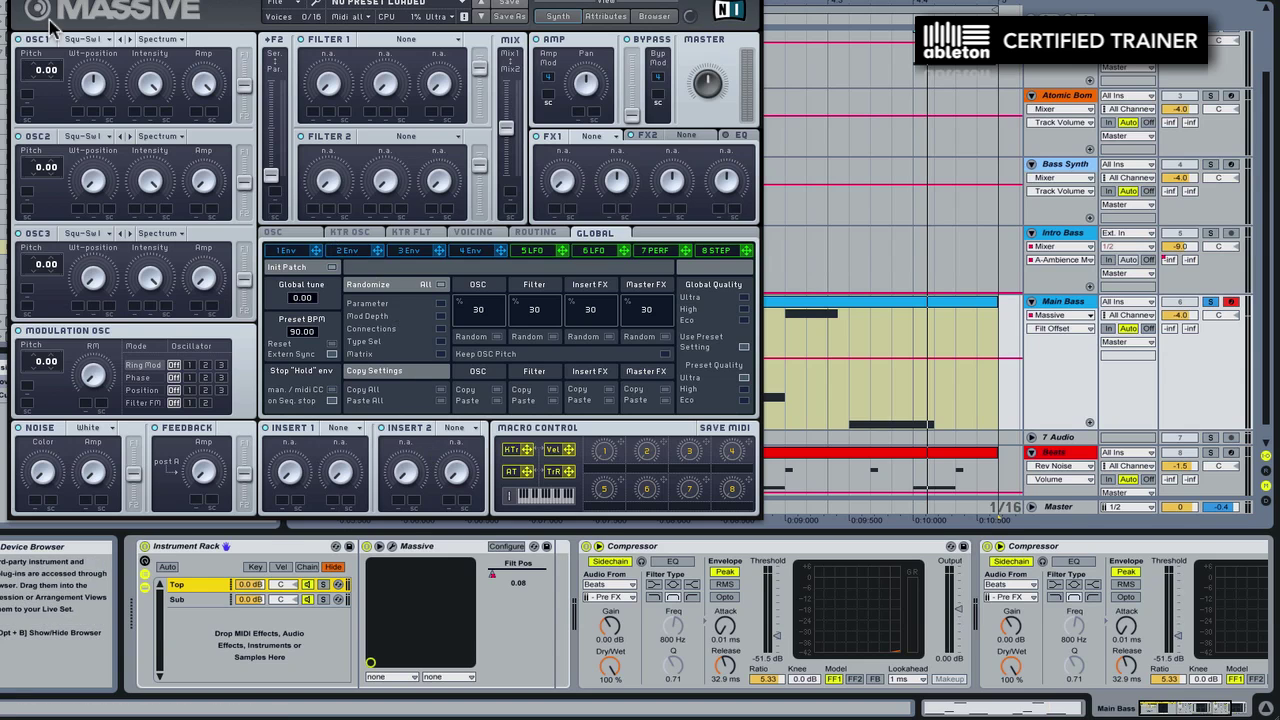
pyautogui.click(20, 2)
# Step: Open the Sub chain's Massive and raise the decay level of 4 Env to maximum for a full sustain
pyautogui.click(212, 600)
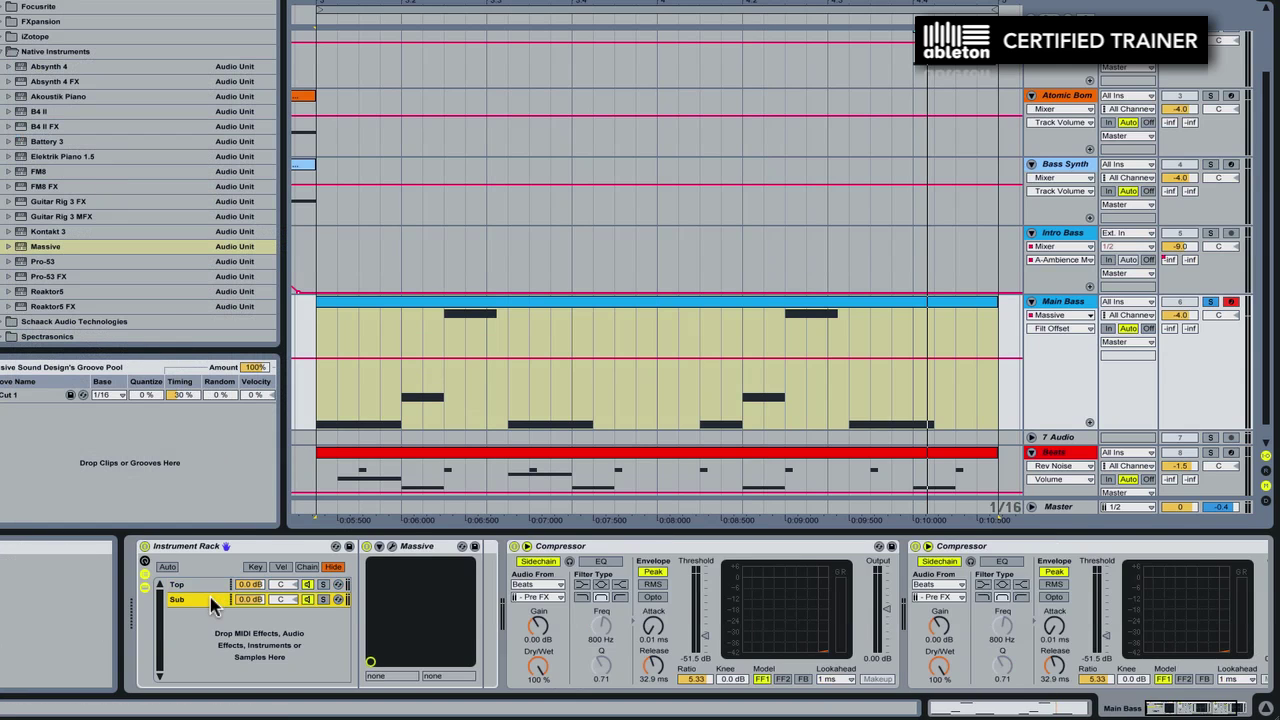
pyautogui.click(391, 546)
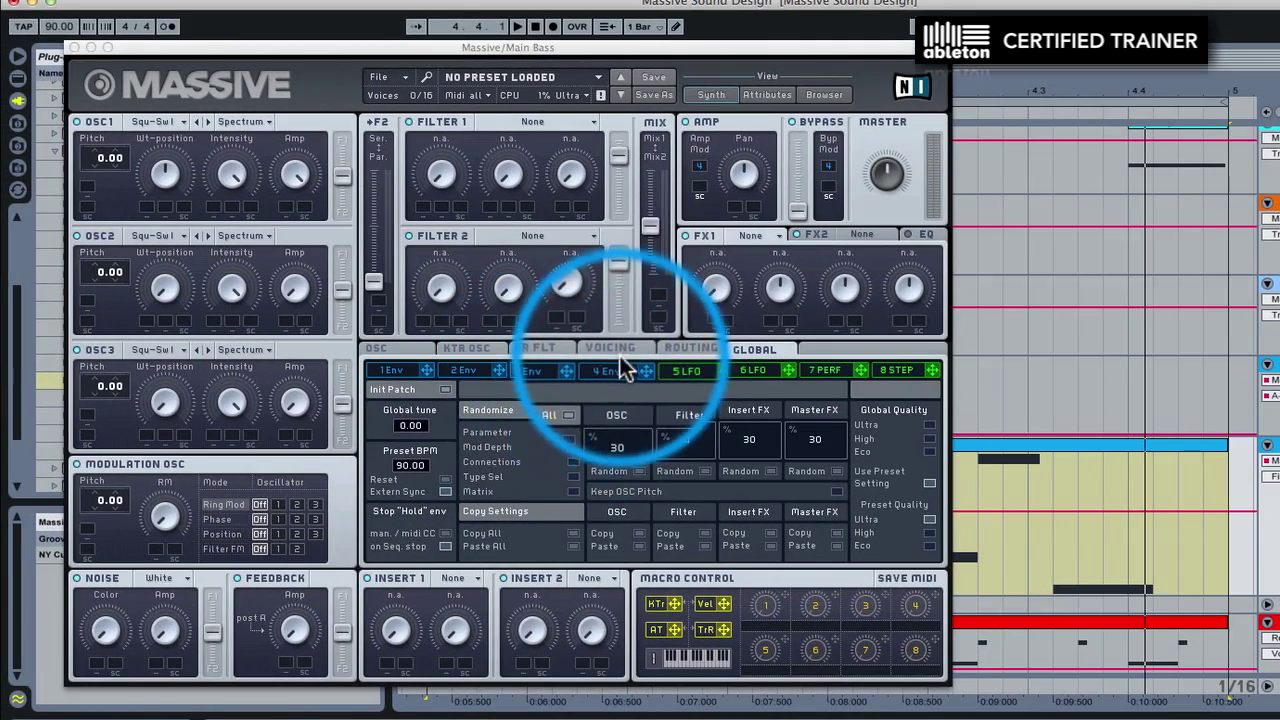
pyautogui.click(582, 343)
pyautogui.moveTo(617, 531); pyautogui.dragTo(589, 328)
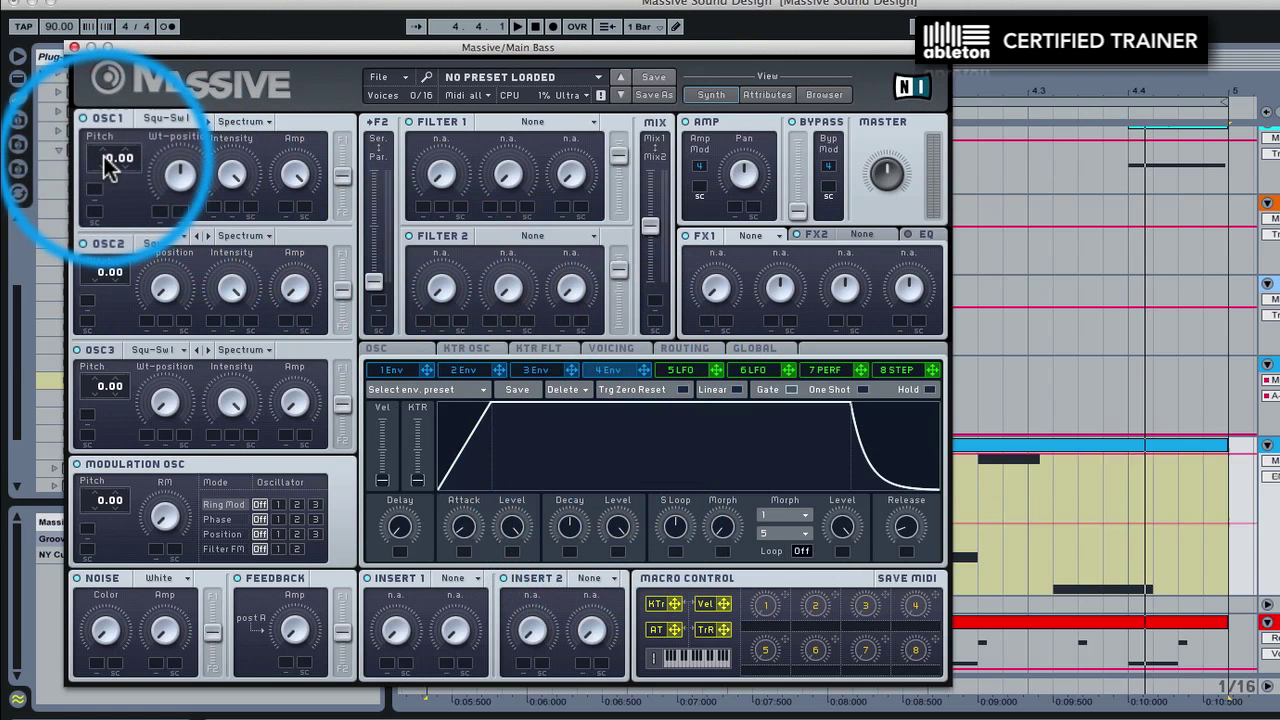
# Step: Set OSC1 of the Sub Massive to pitch -12.00 with the Sin-Square wavetable and its wavetable position turned fully down
pyautogui.moveTo(112, 170); pyautogui.dragTo(110, 178)
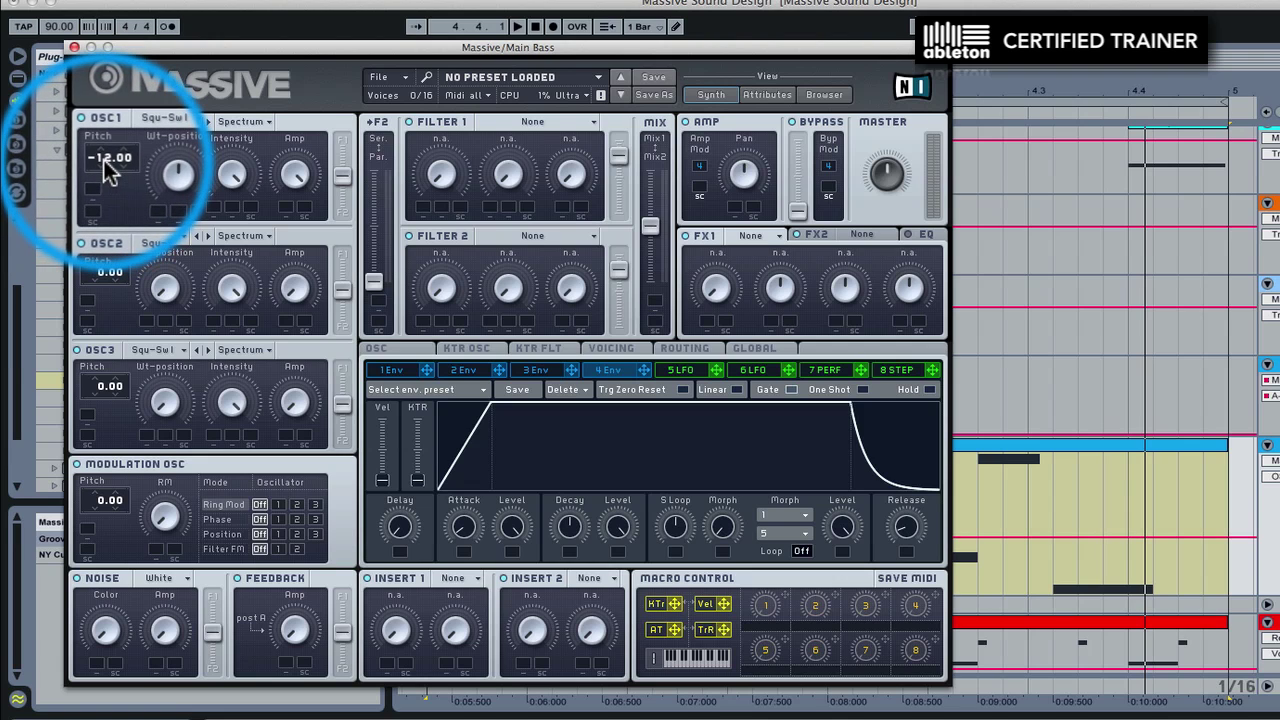
pyautogui.click(147, 121)
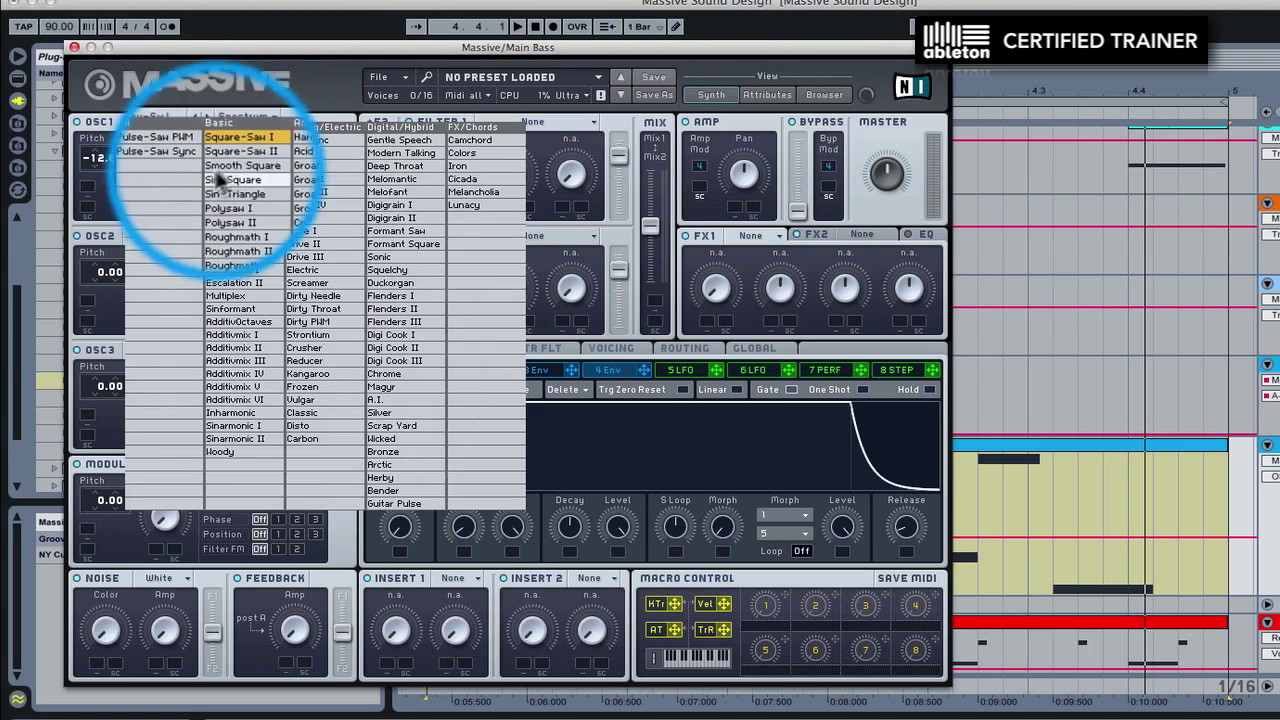
pyautogui.click(248, 188)
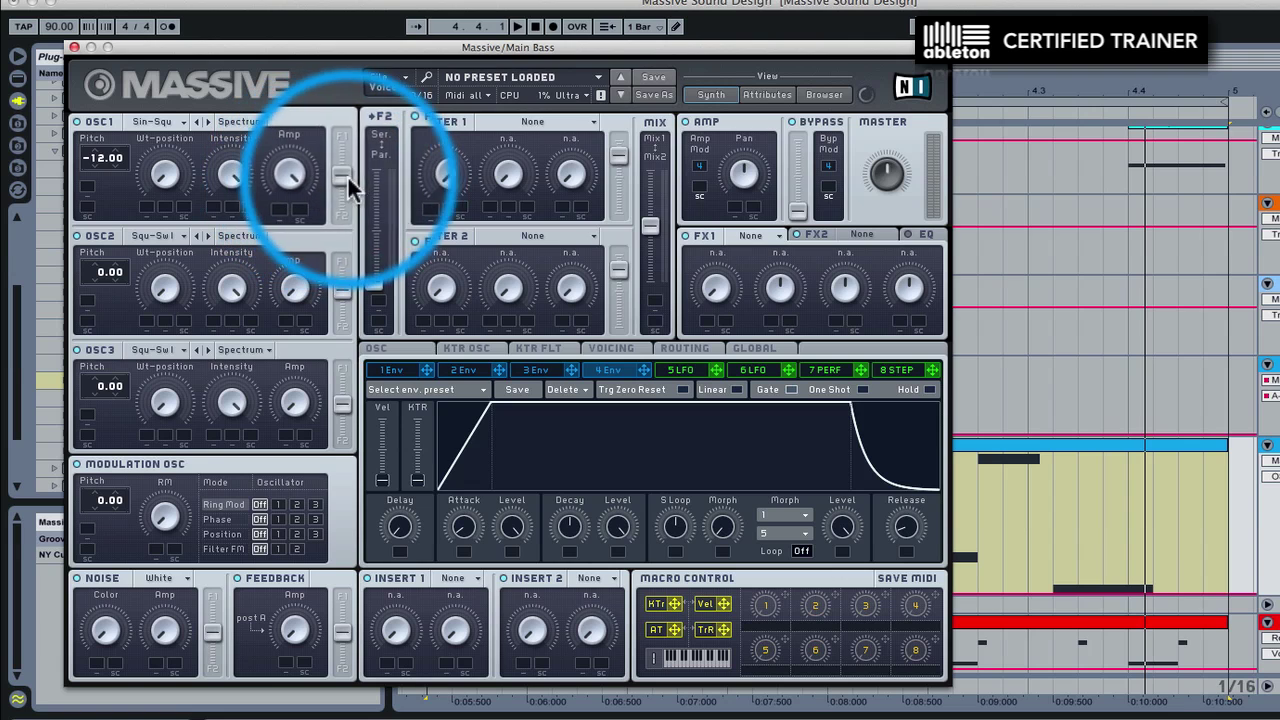
# Step: Check the EQ controls of the Sub Massive and load the Classic Tube effect in FX1
pyautogui.click(918, 237)
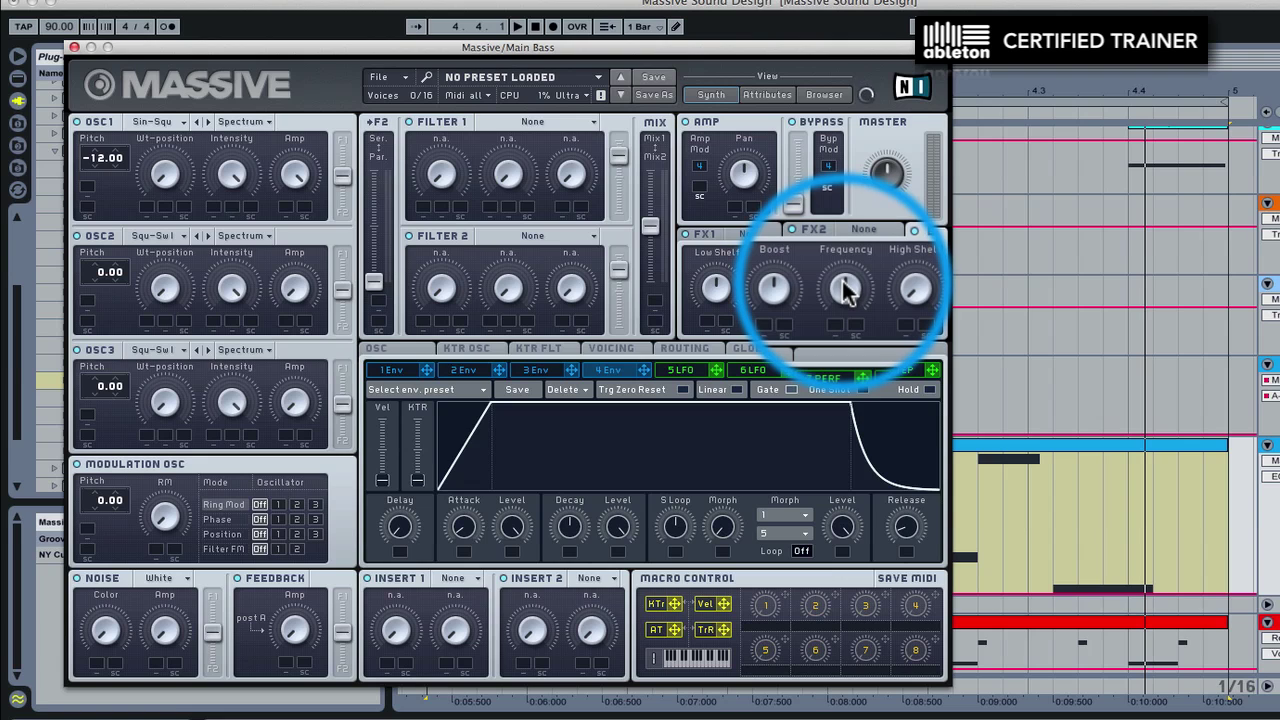
pyautogui.click(740, 240)
pyautogui.click(748, 240)
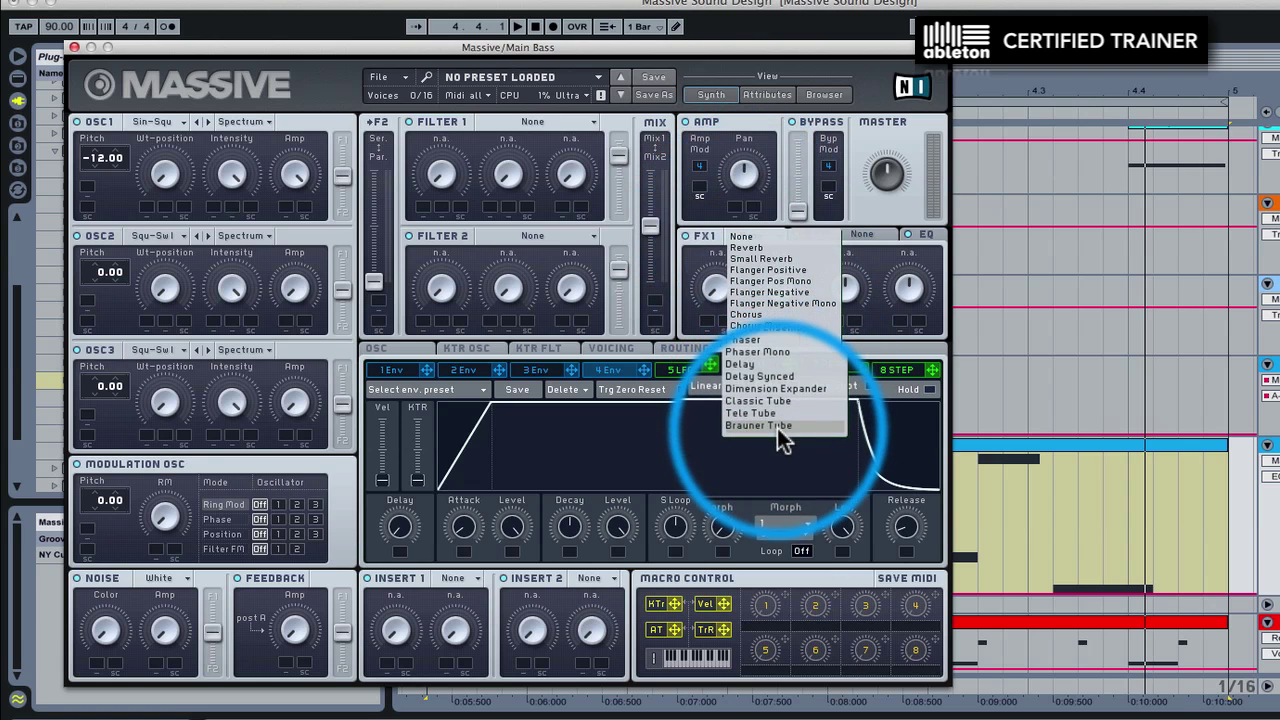
pyautogui.click(773, 404)
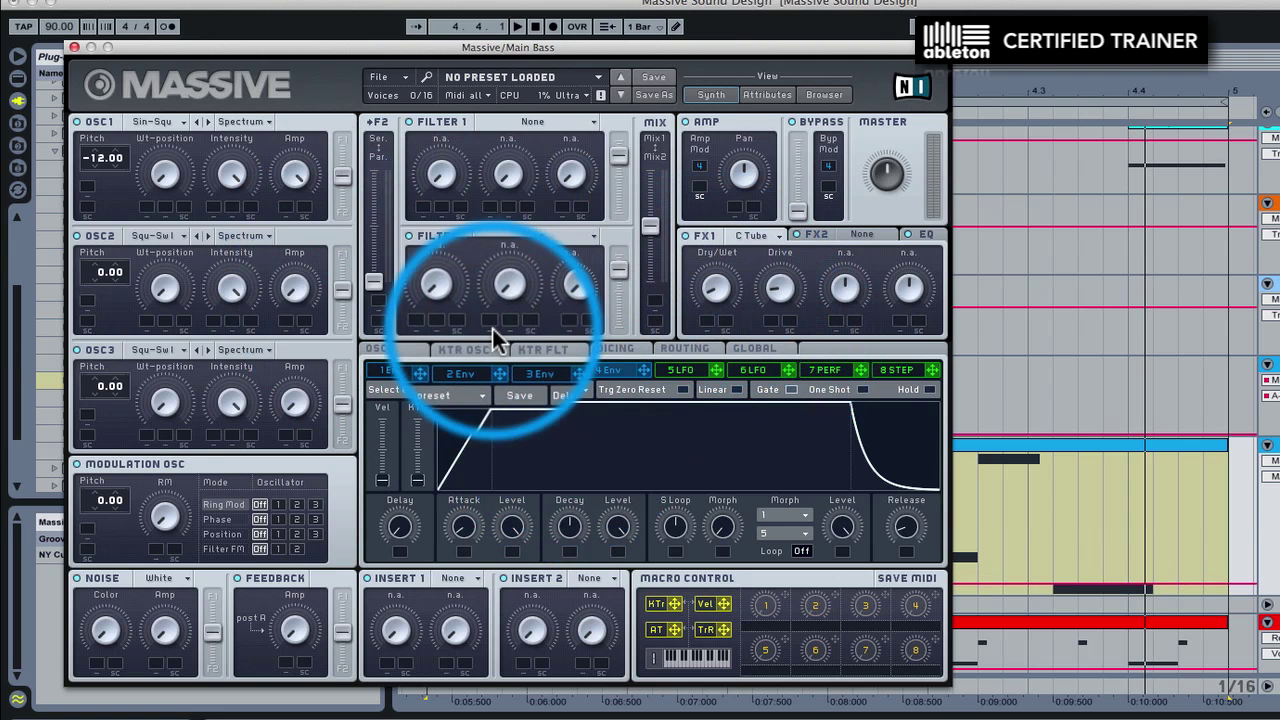
# Step: Close the Sub Massive's window, play the loop to hear the sub alone, and reopen the synth
pyautogui.click(81, 54)
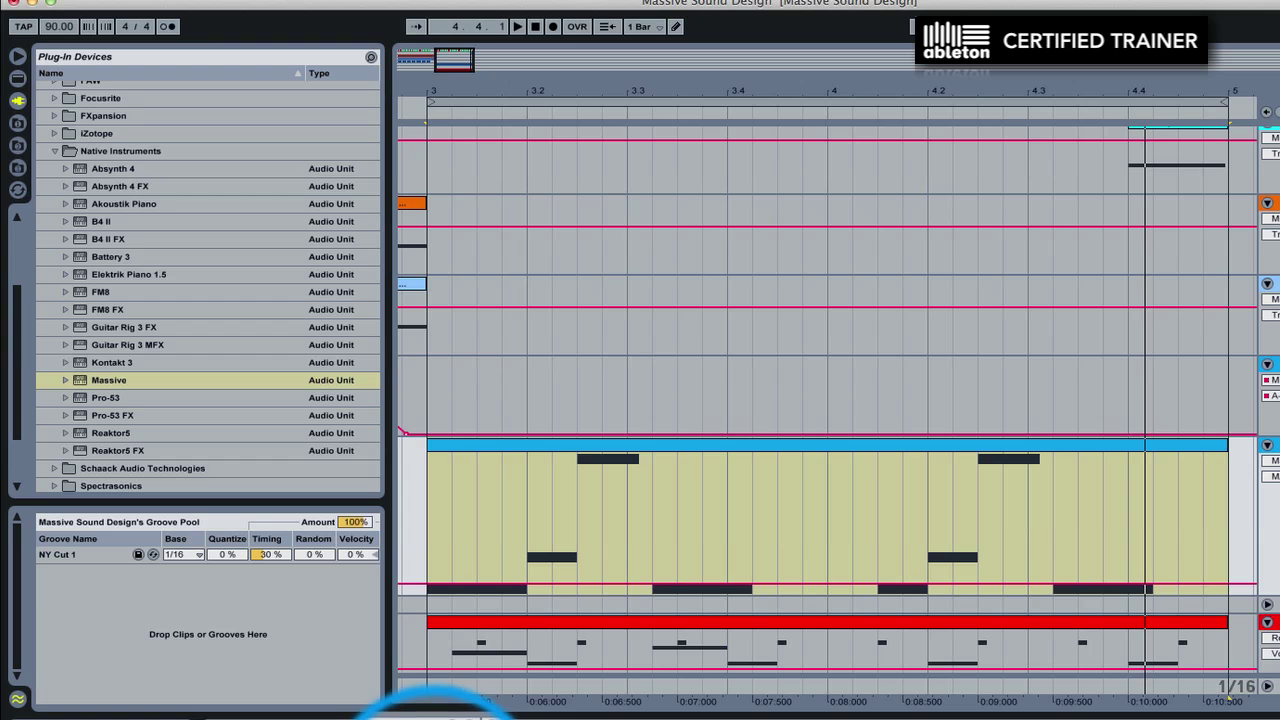
pyautogui.click(452, 705)
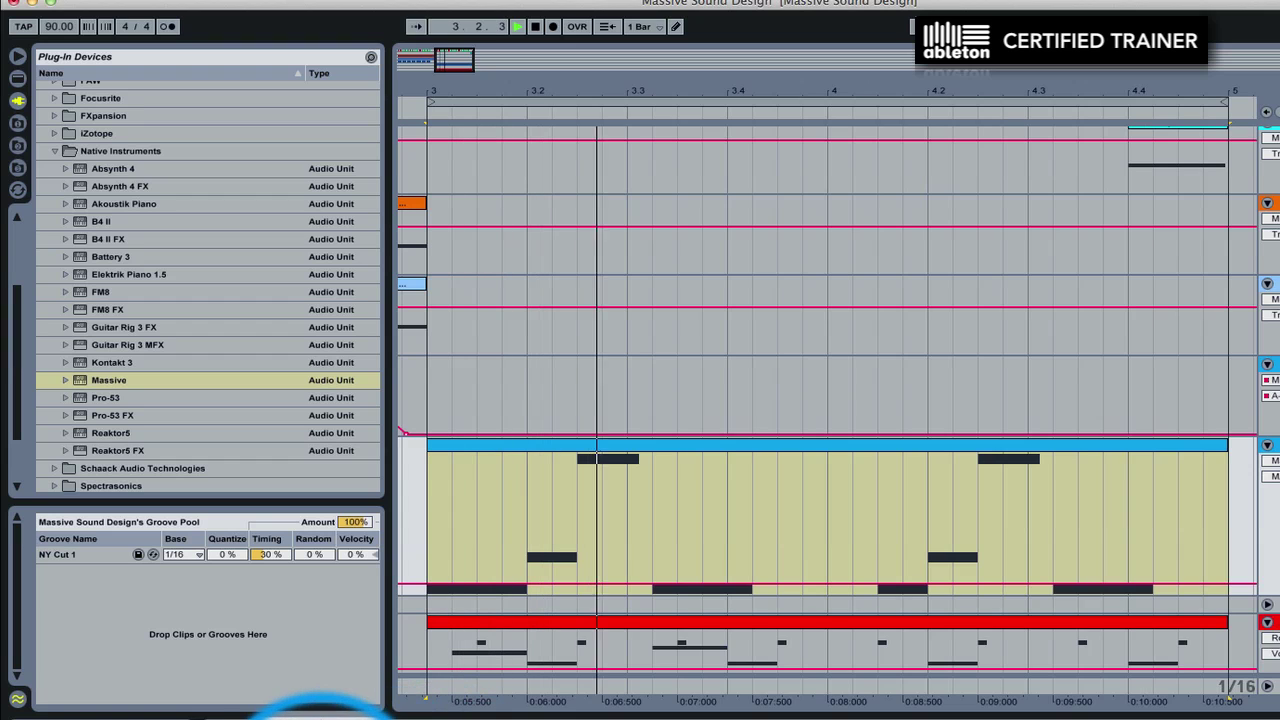
pyautogui.press('space')
pyautogui.click(514, 719)
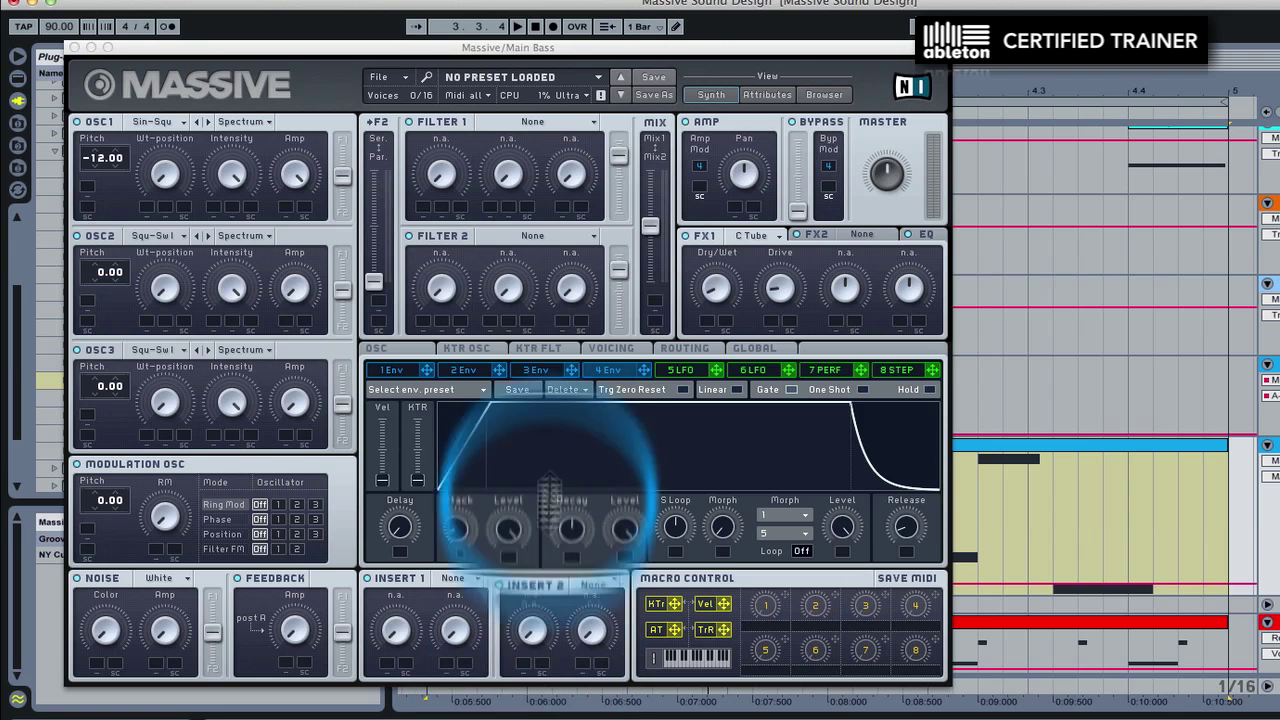
# Step: Configure the Sub Massive's monophonic voicing and OSC glide time, and close its window
pyautogui.click(406, 352)
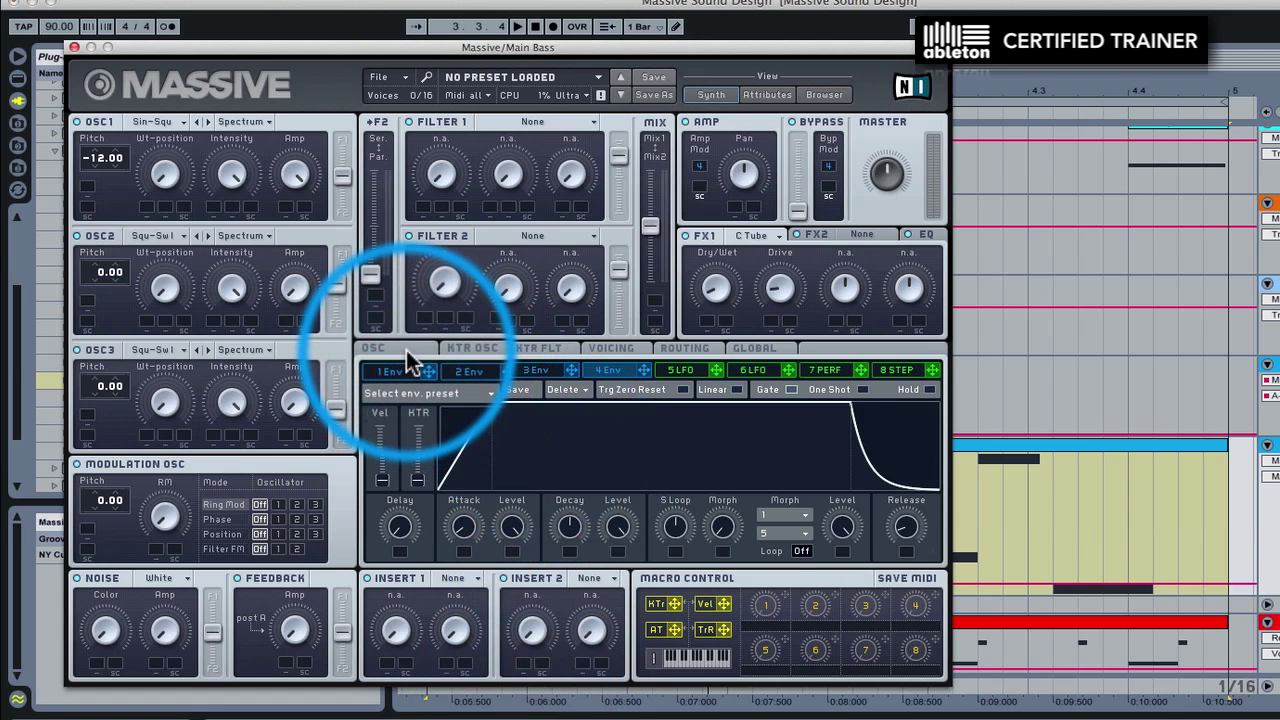
pyautogui.click(626, 352)
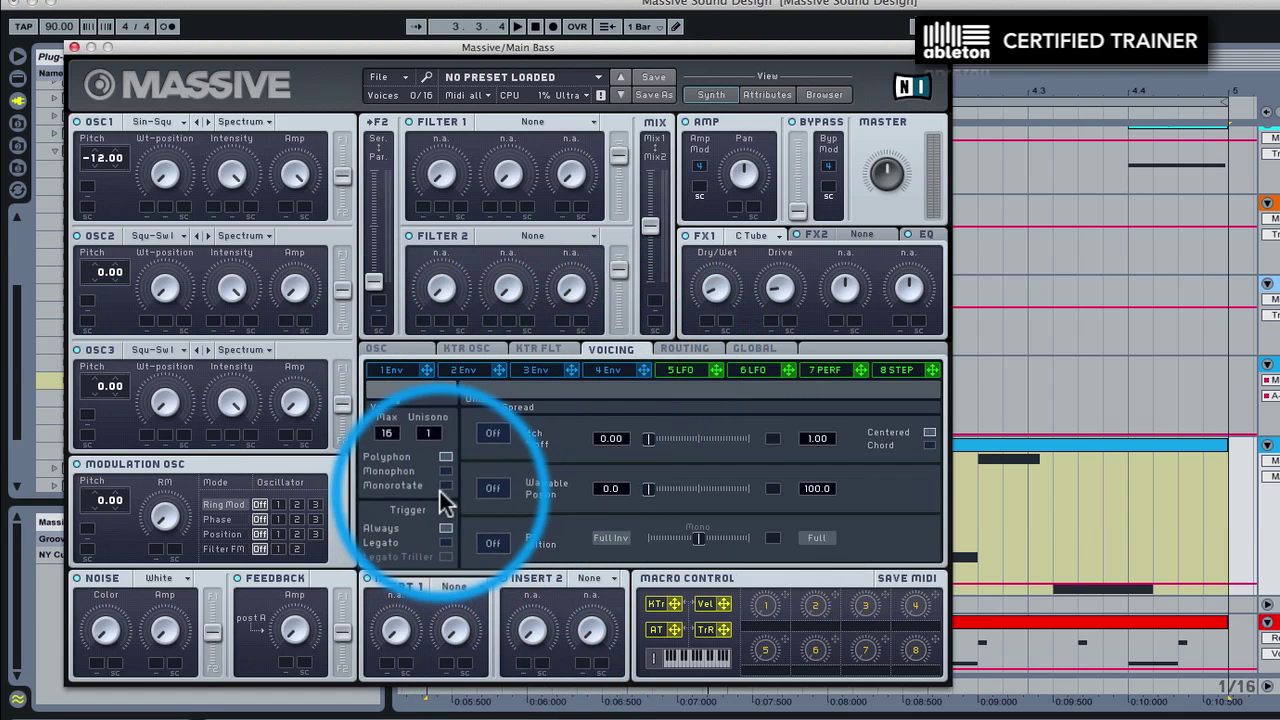
pyautogui.click(390, 358)
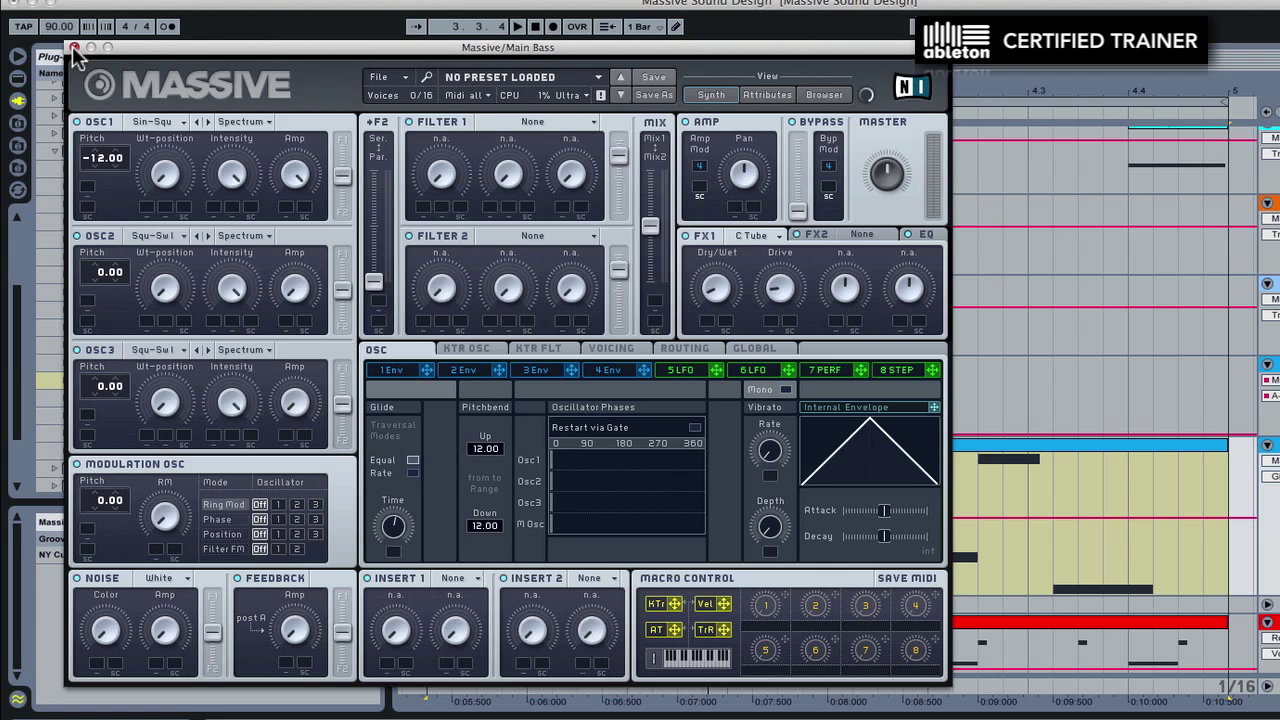
pyautogui.click(73, 47)
pyautogui.press('space')
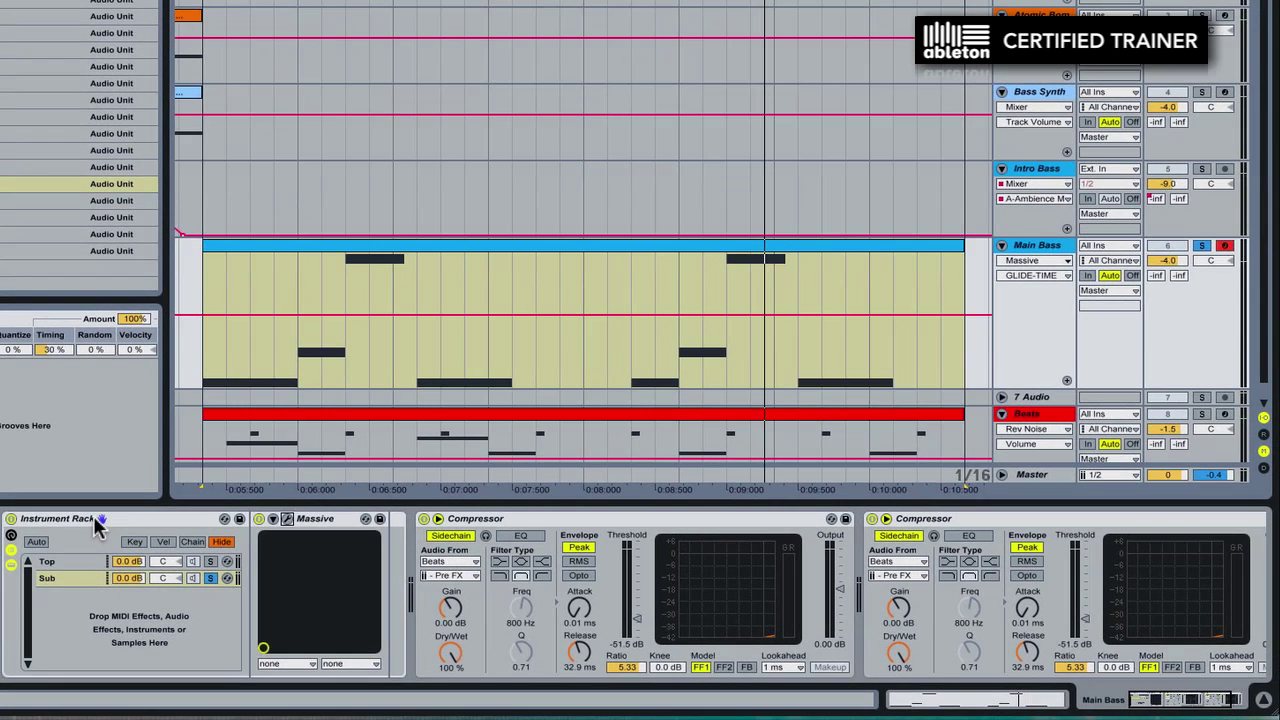
# Step: Unsolo the Sub chain and play the Top and Sub chains together through the two sidechained Compressors
pyautogui.click(95, 522)
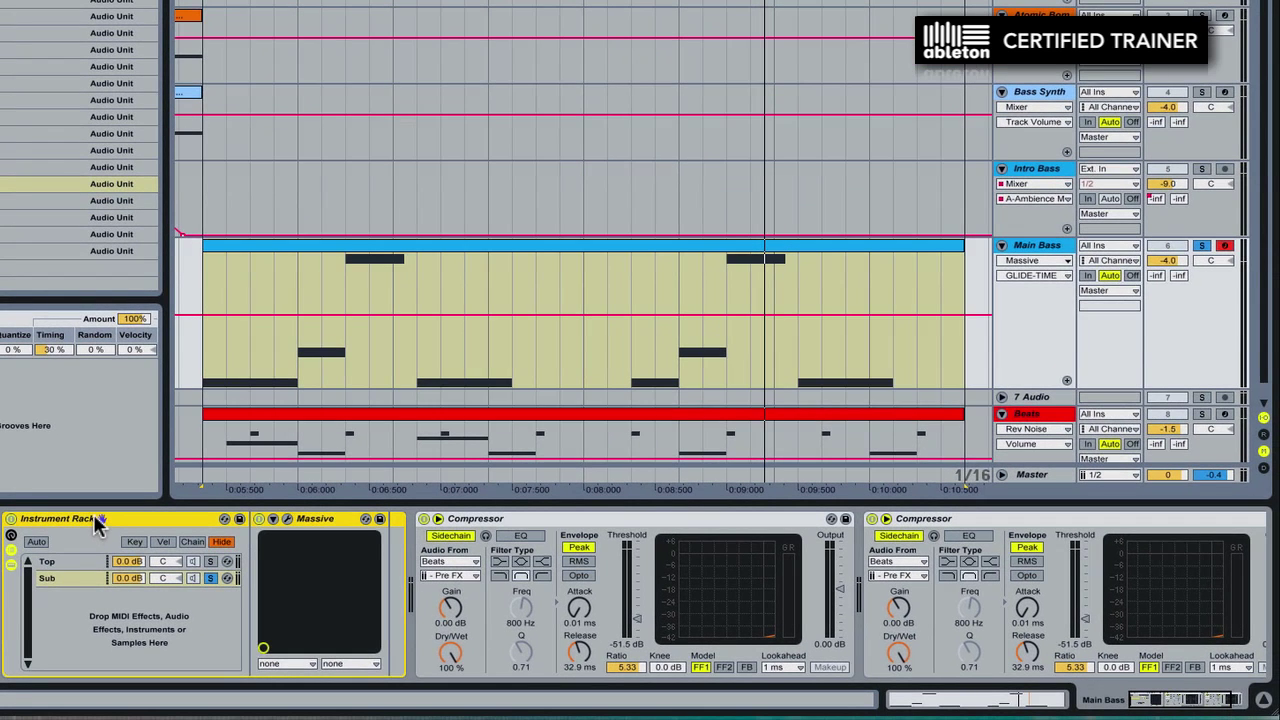
pyautogui.click(520, 532)
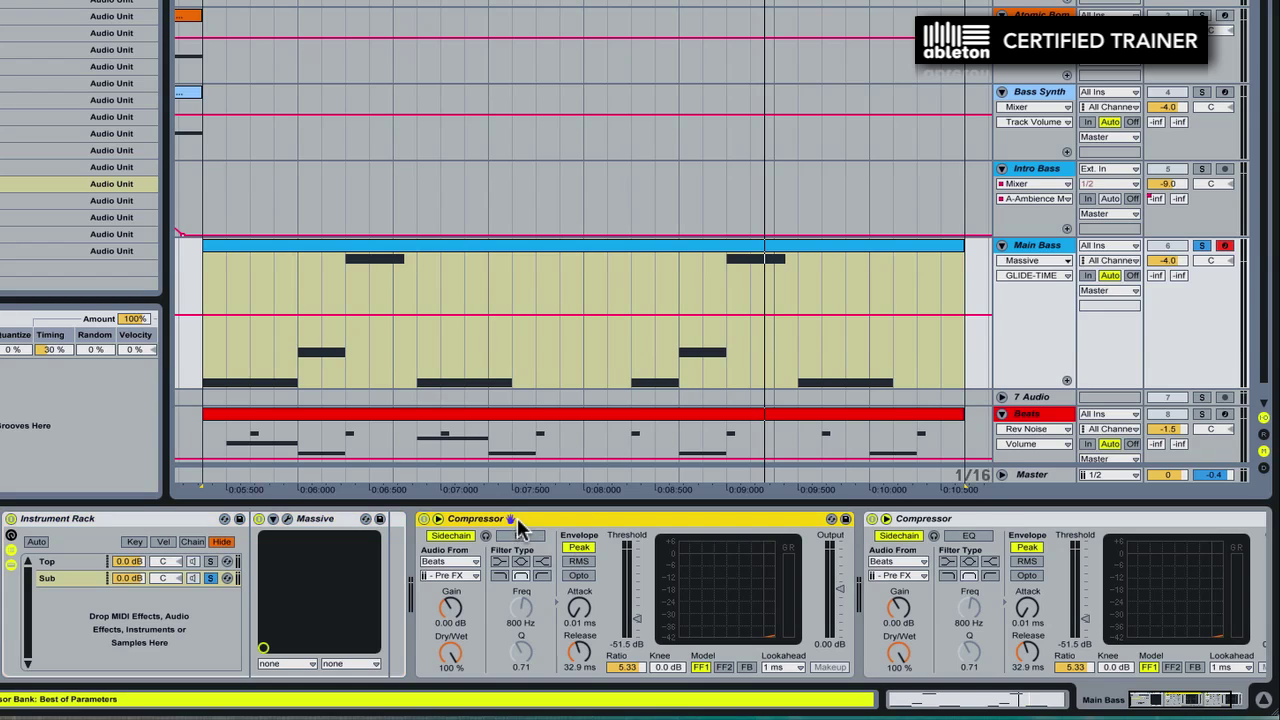
pyautogui.click(990, 515)
pyautogui.click(548, 519)
pyautogui.click(214, 580)
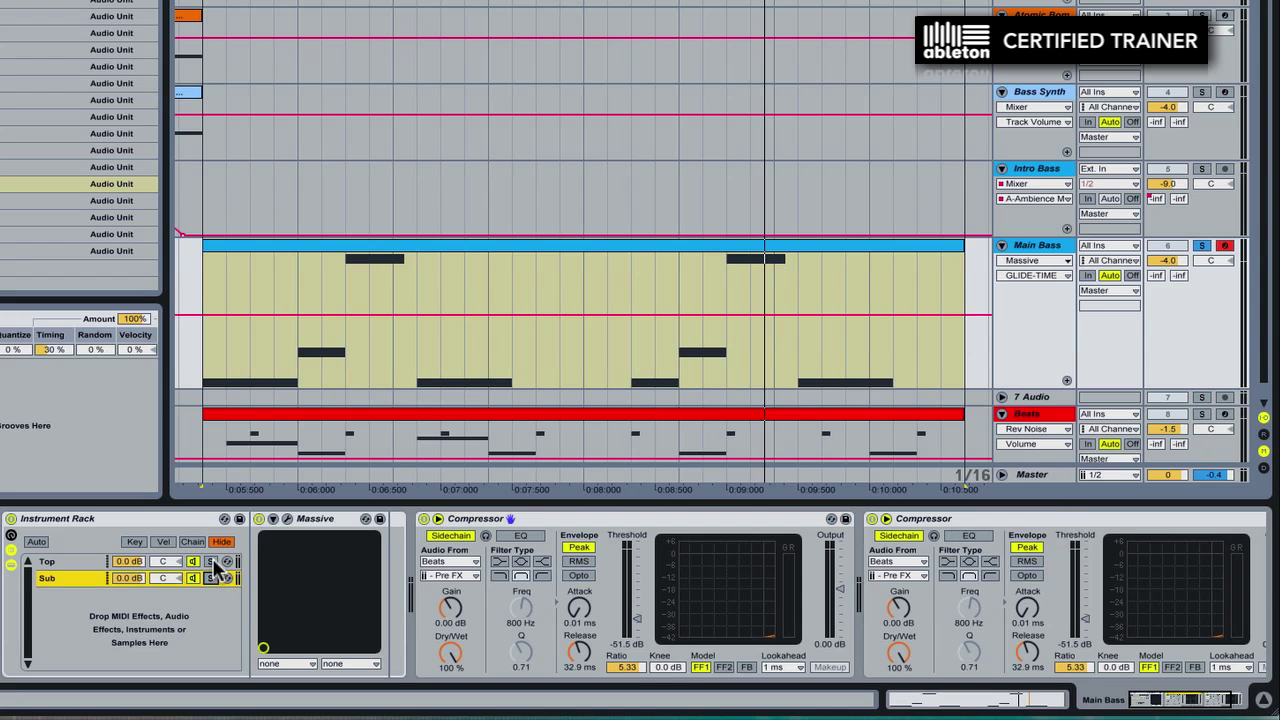
pyautogui.press('space')
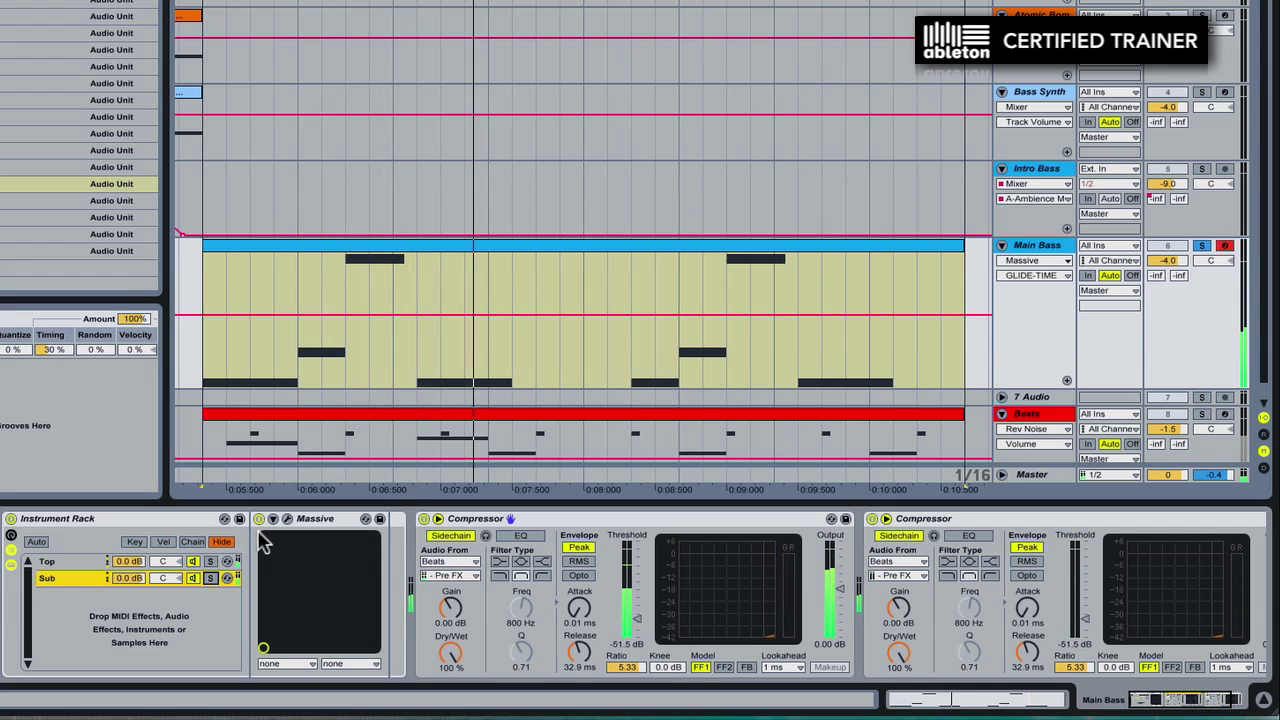
pyautogui.click(287, 519)
pyautogui.click(287, 520)
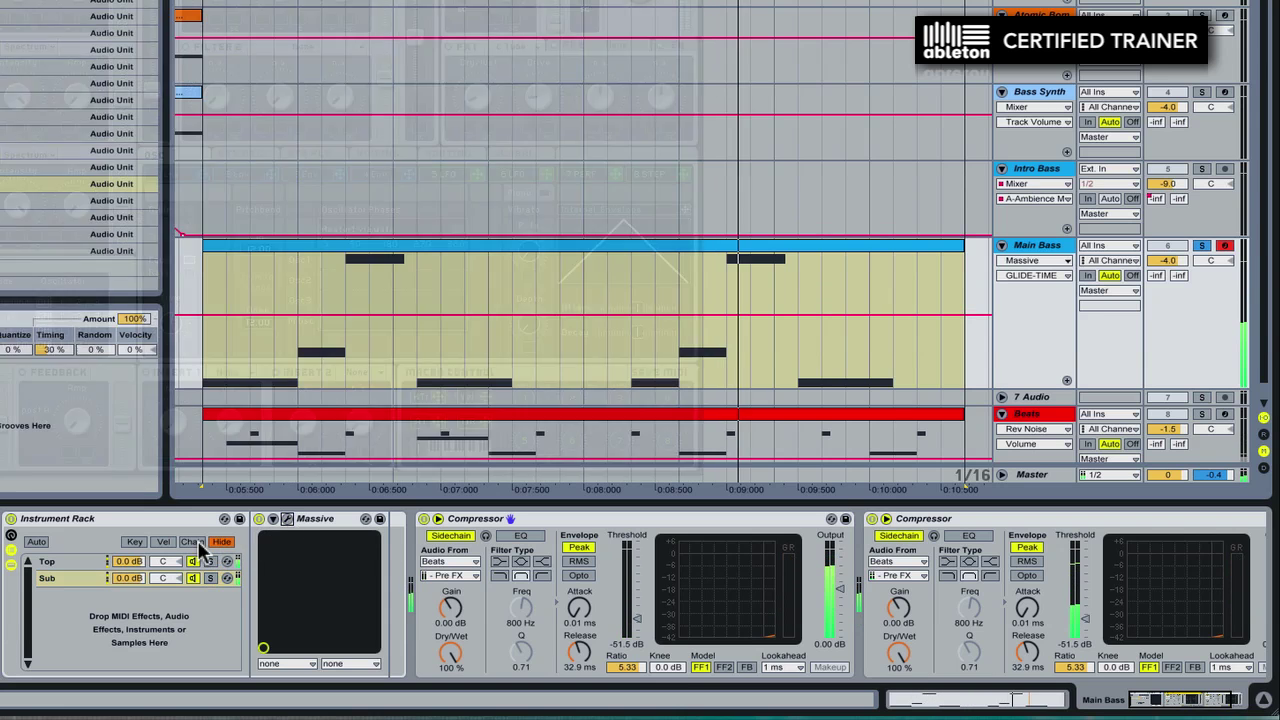
# Step: Add an EQ Eight after the Massive in the Top chain, set its band 1 low cut to 59.3 Hz, and audition it
pyautogui.click(72, 562)
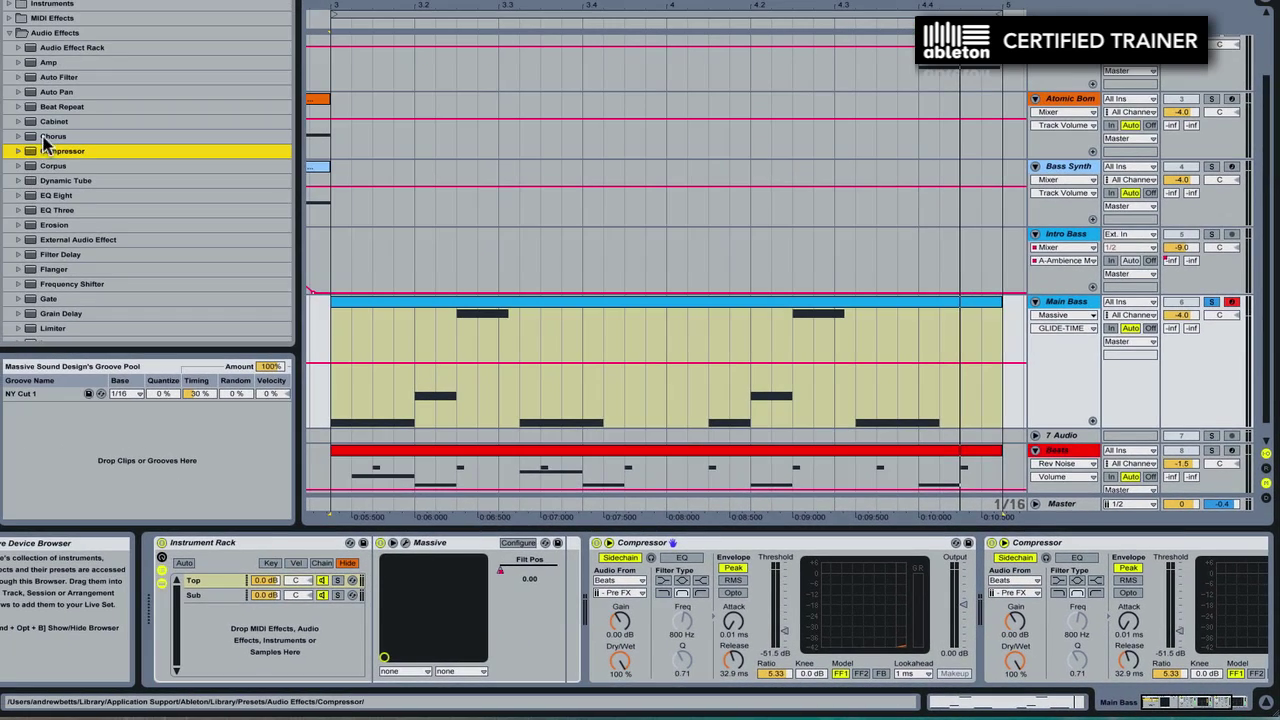
pyautogui.scroll(-1, 62, 163)
pyautogui.click(60, 181)
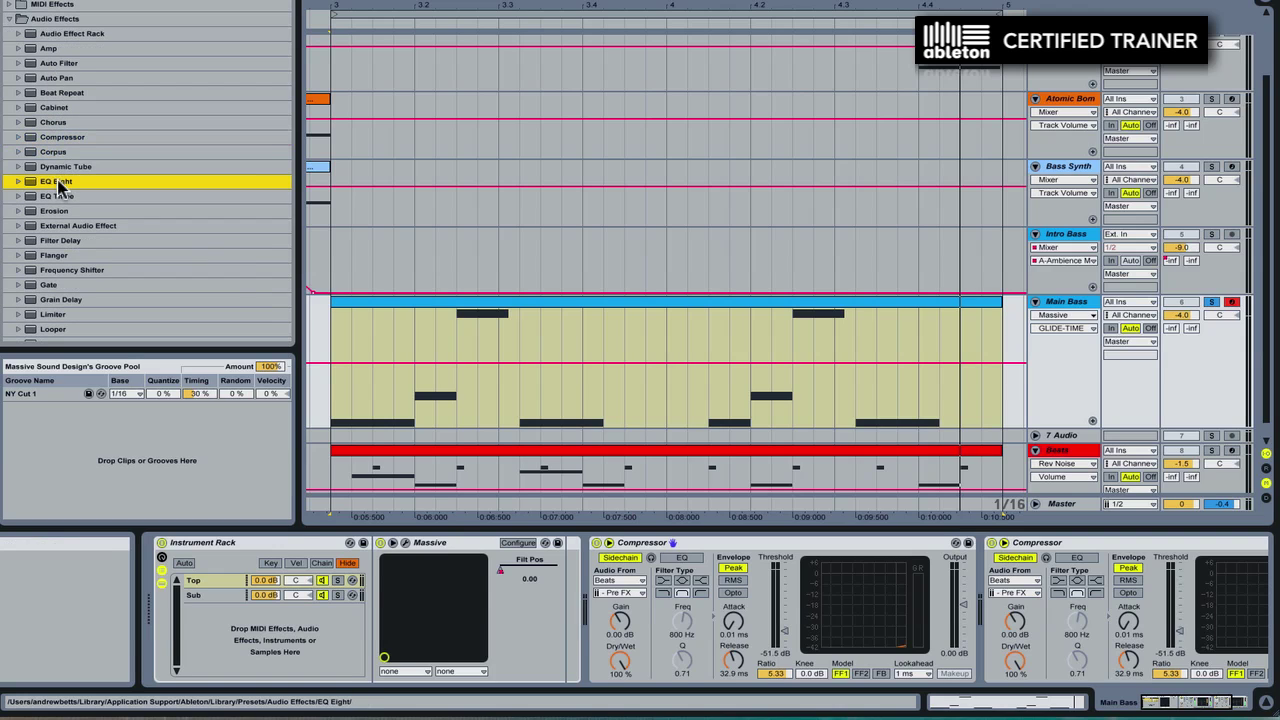
pyautogui.moveTo(428, 577); pyautogui.dragTo(621, 594)
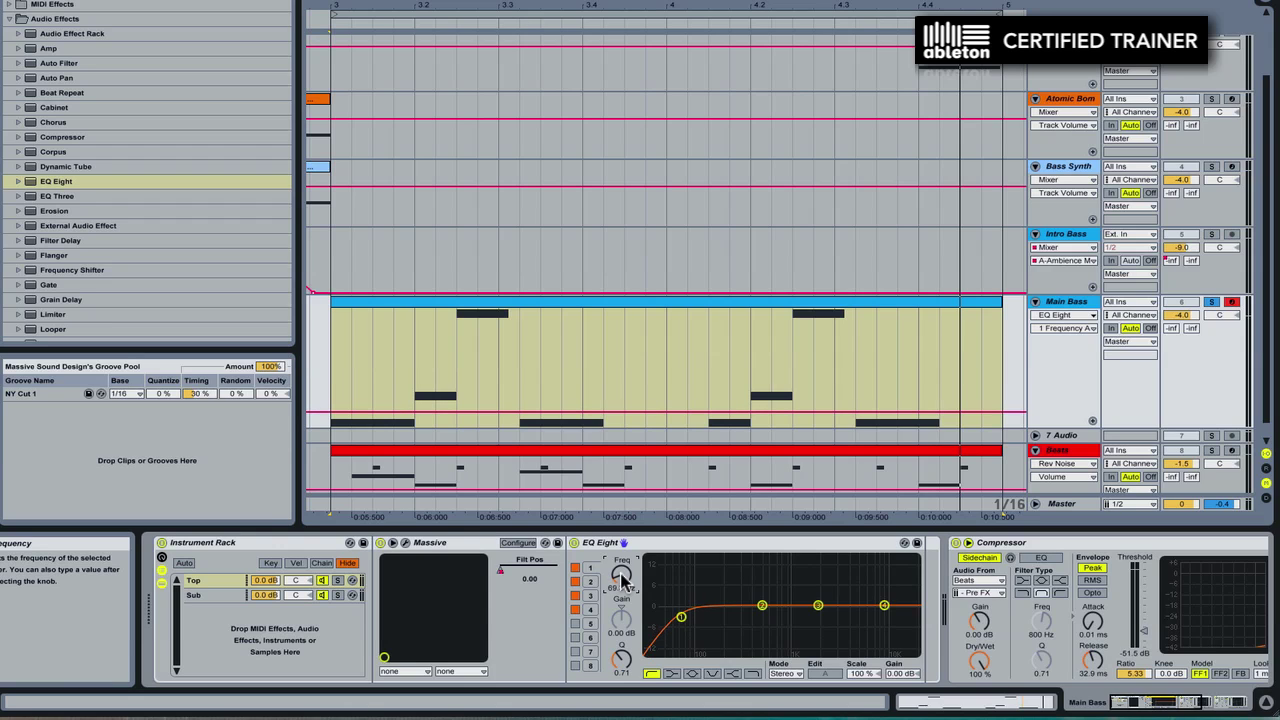
pyautogui.press('space')
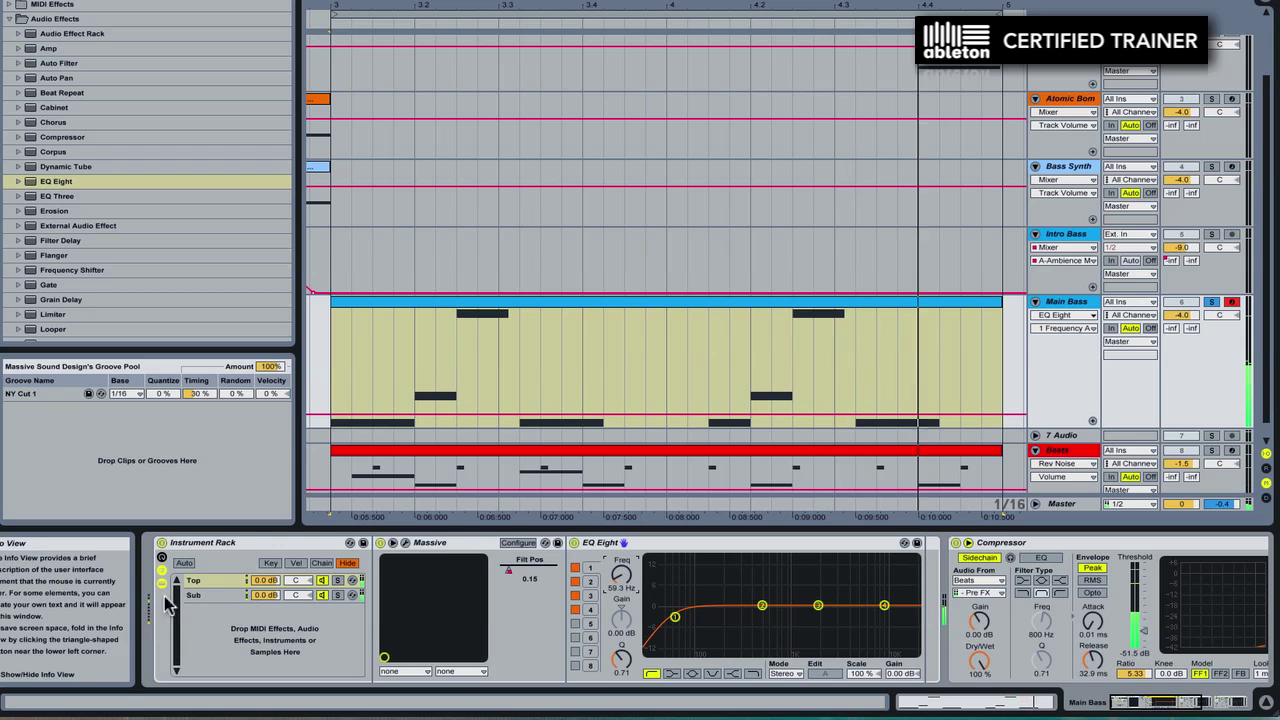
pyautogui.click(200, 582)
pyautogui.press('space')
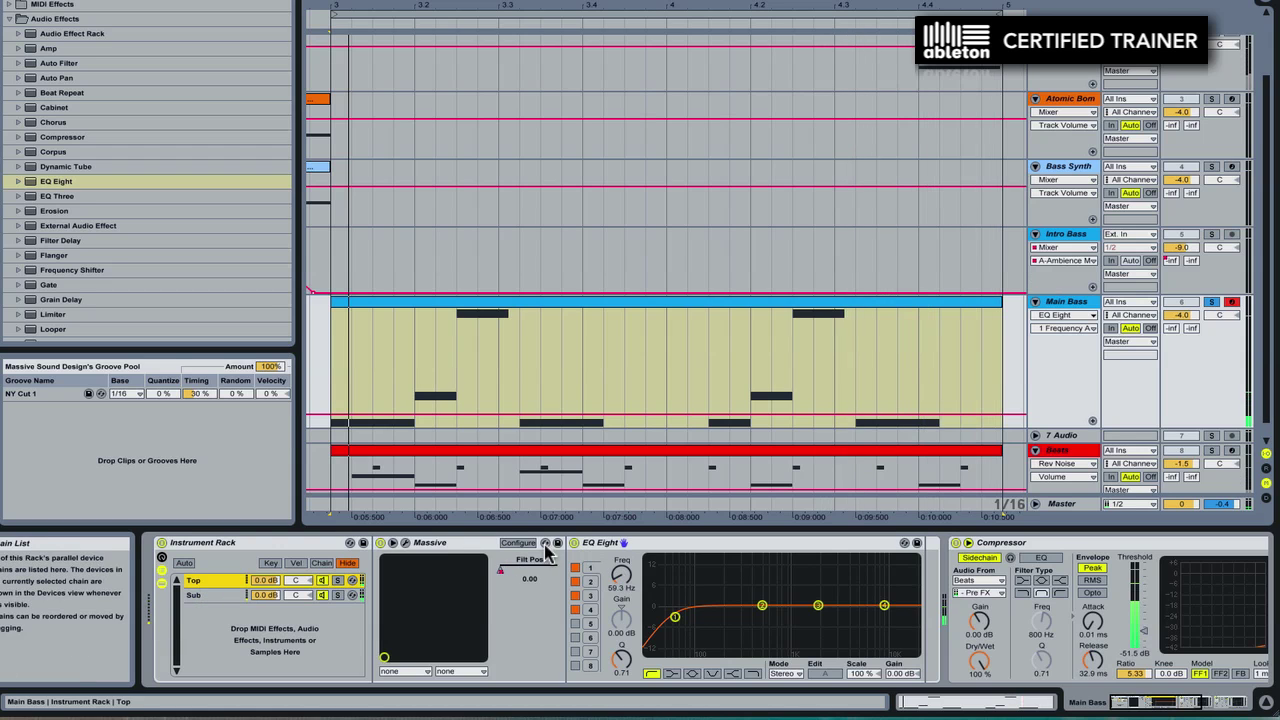
# Step: Open the Top chain's Massive, load Brauner Tube in FX1, and audition its Dry/Wet and Drive with the loop
pyautogui.click(405, 542)
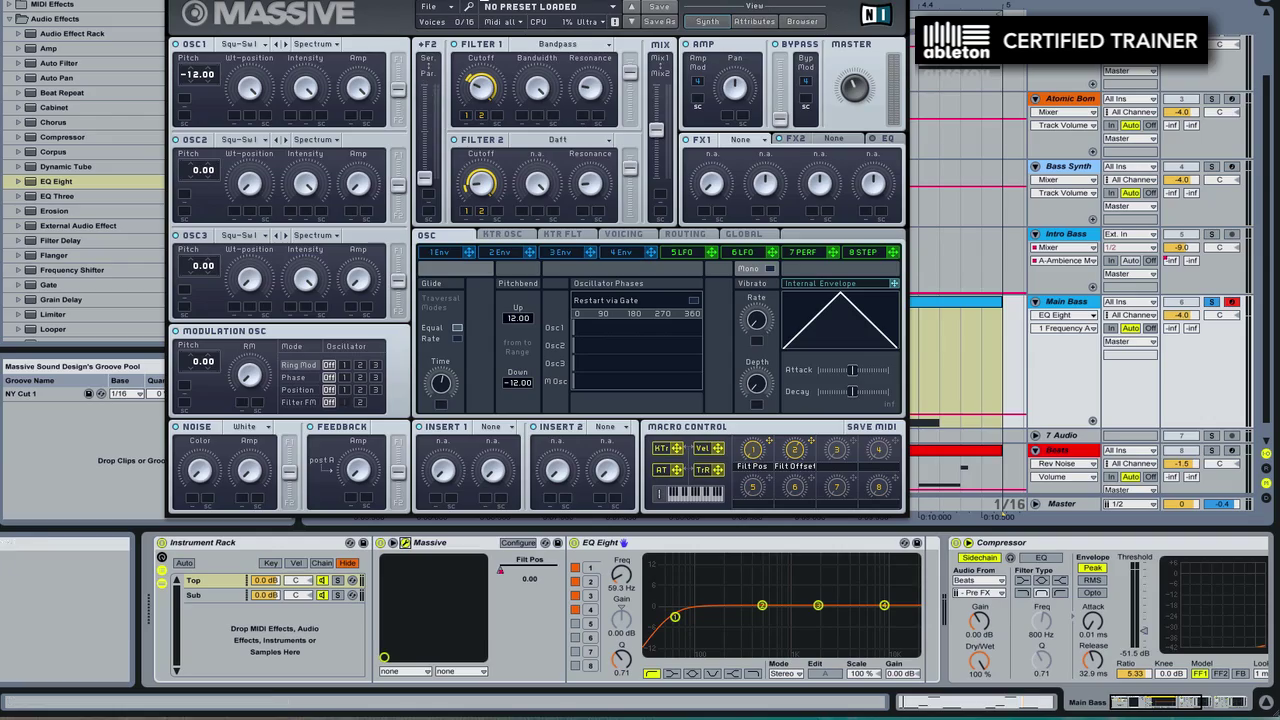
pyautogui.moveTo(480, 1); pyautogui.dragTo(408, 0)
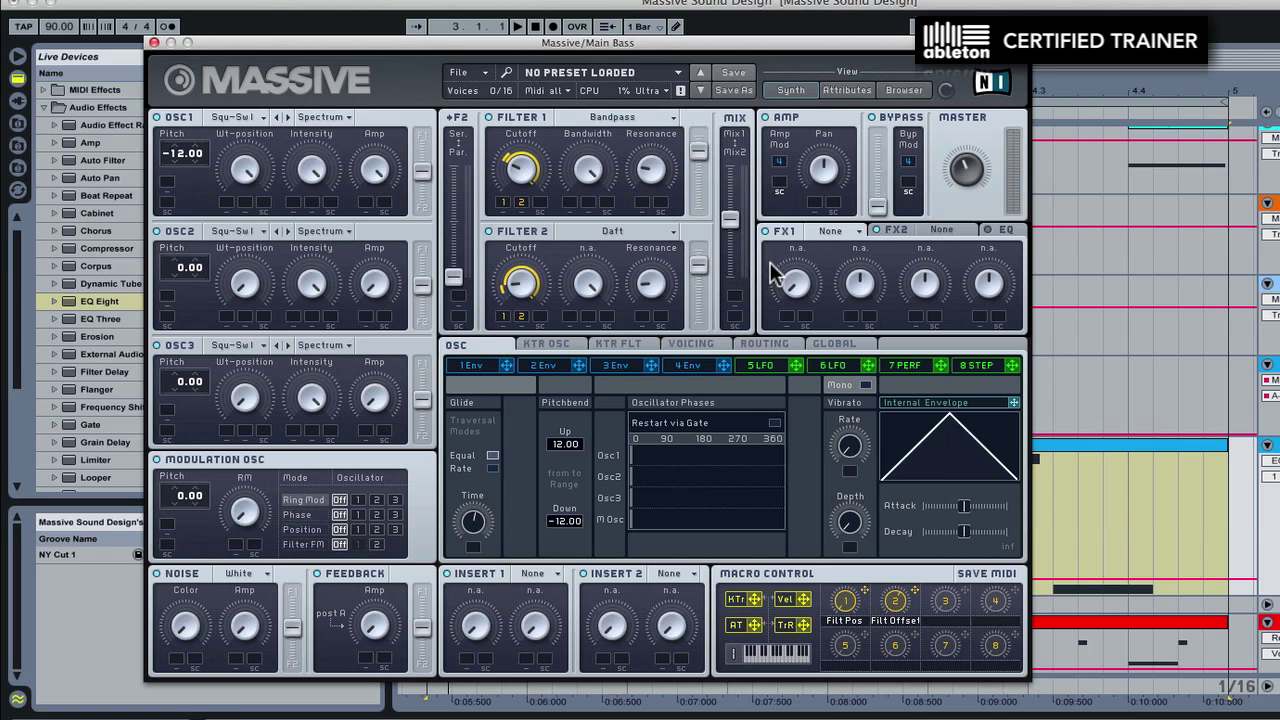
pyautogui.click(830, 231)
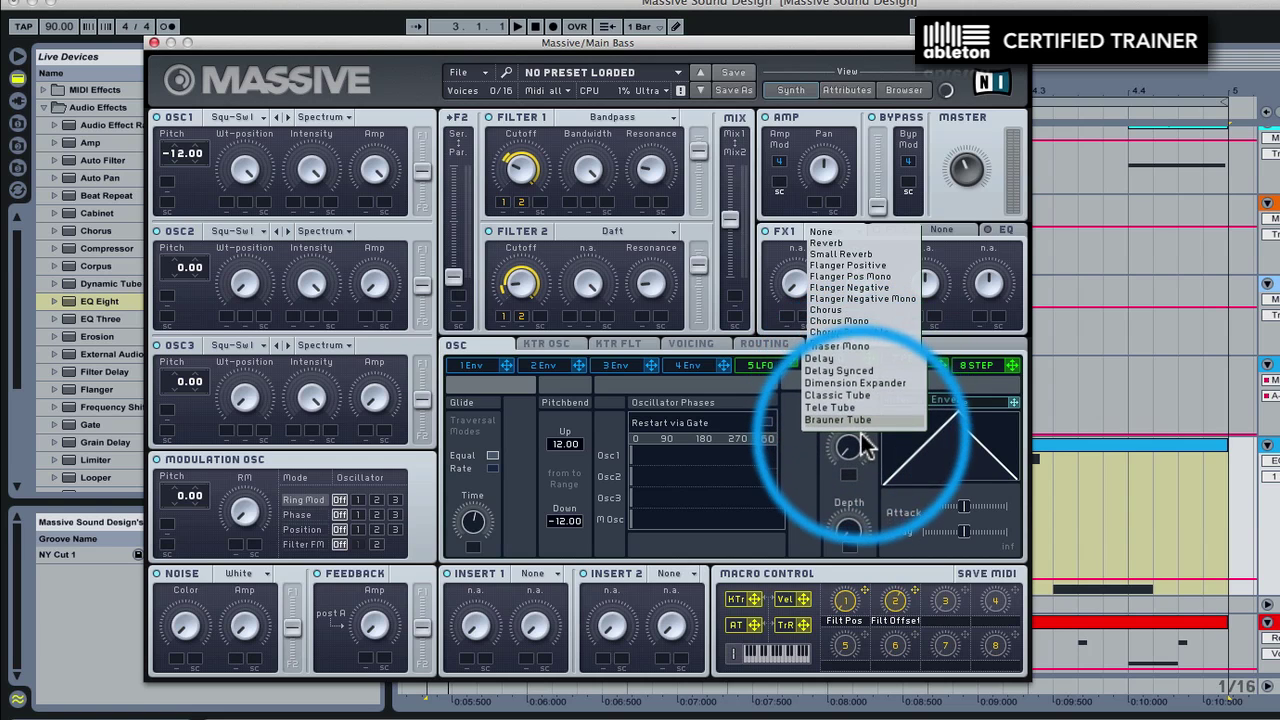
pyautogui.click(840, 423)
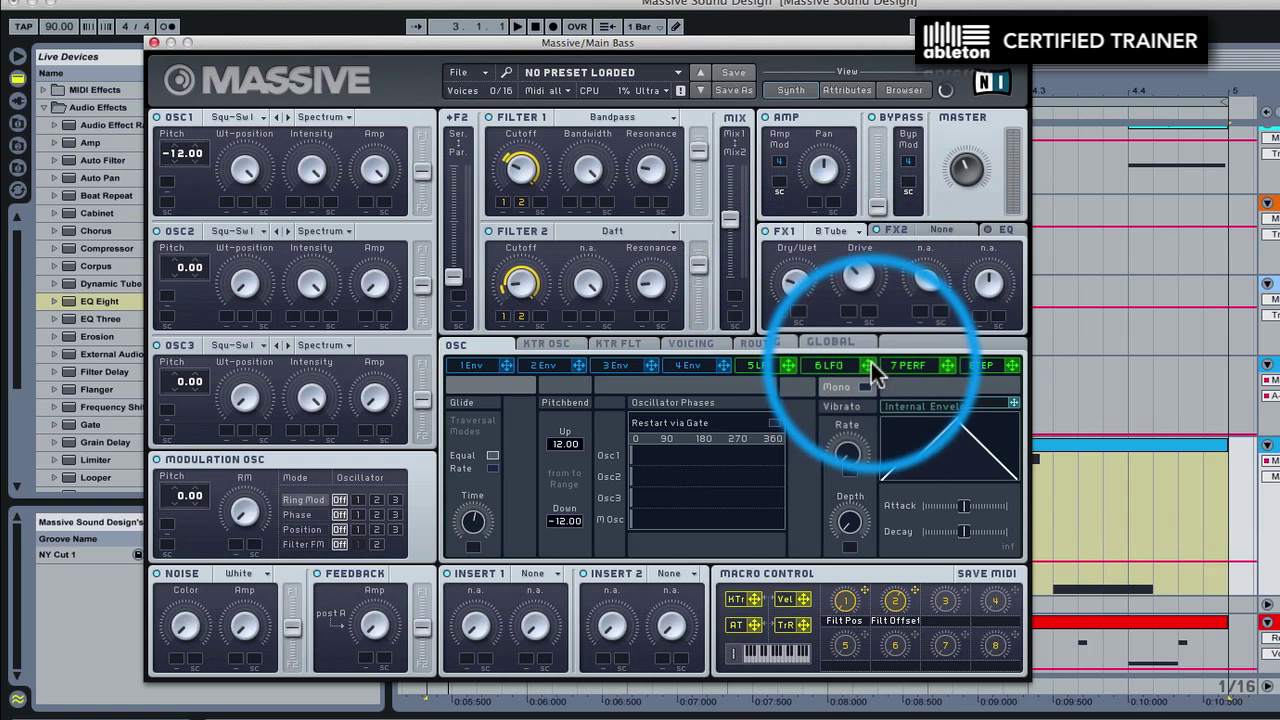
pyautogui.press('space')
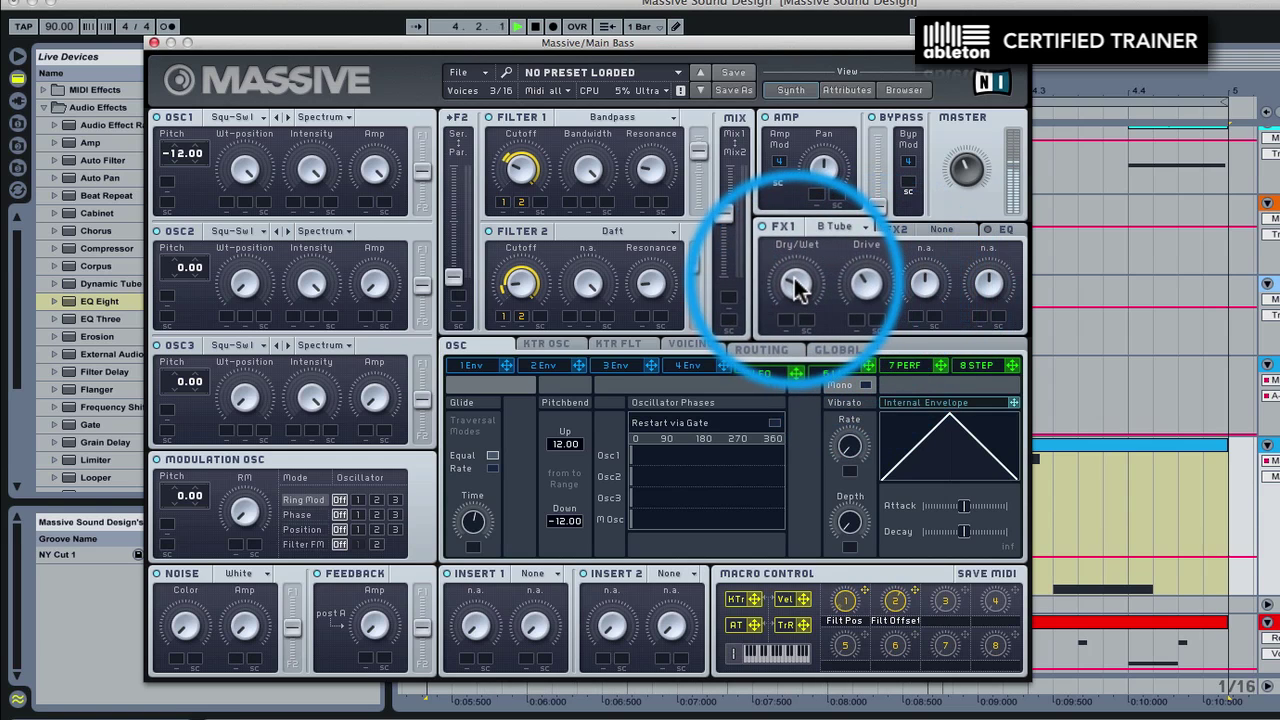
pyautogui.press('space')
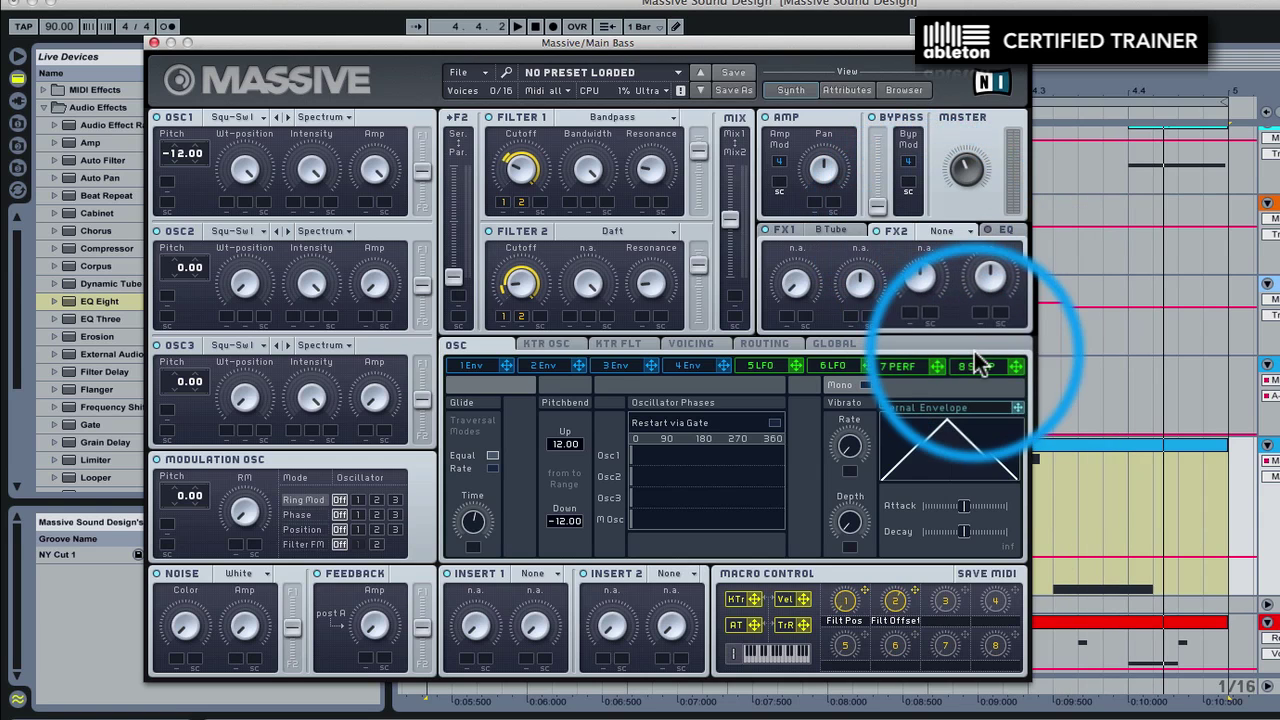
# Step: Try Chorus Ensemble in FX2 of the Top Massive, replace it with Chorus, and audition it with the loop
pyautogui.click(942, 230)
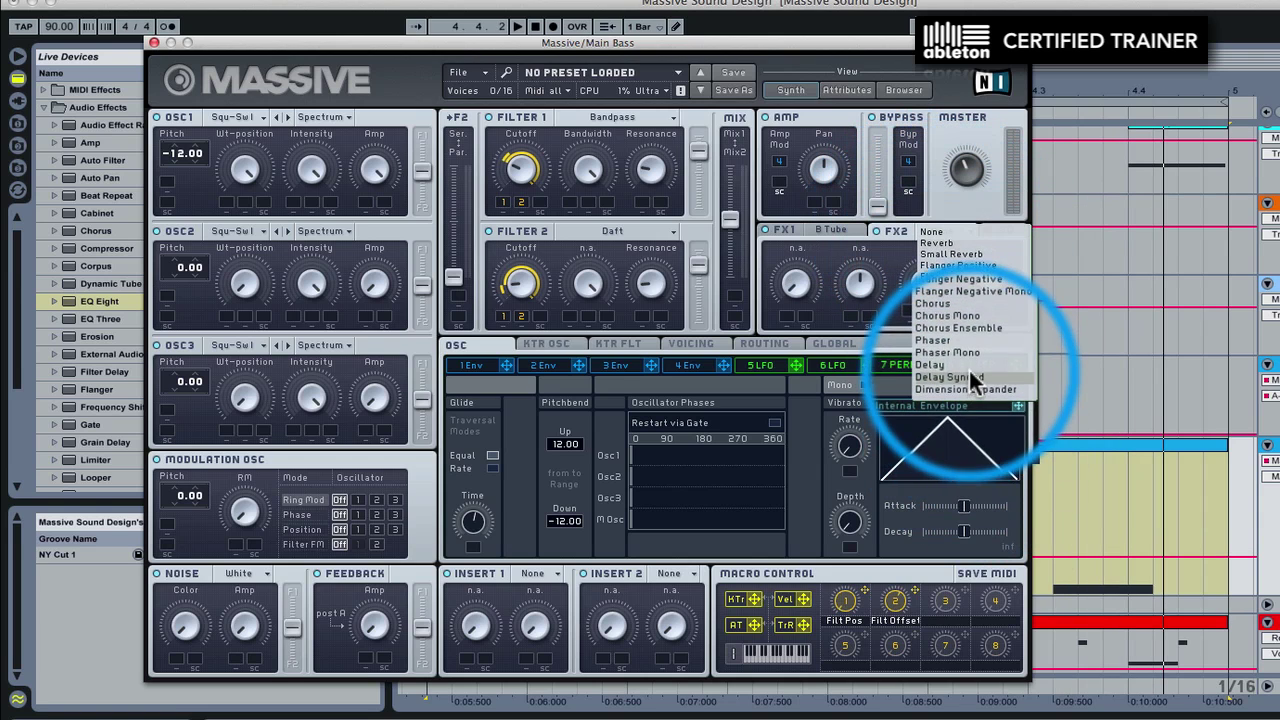
pyautogui.click(966, 332)
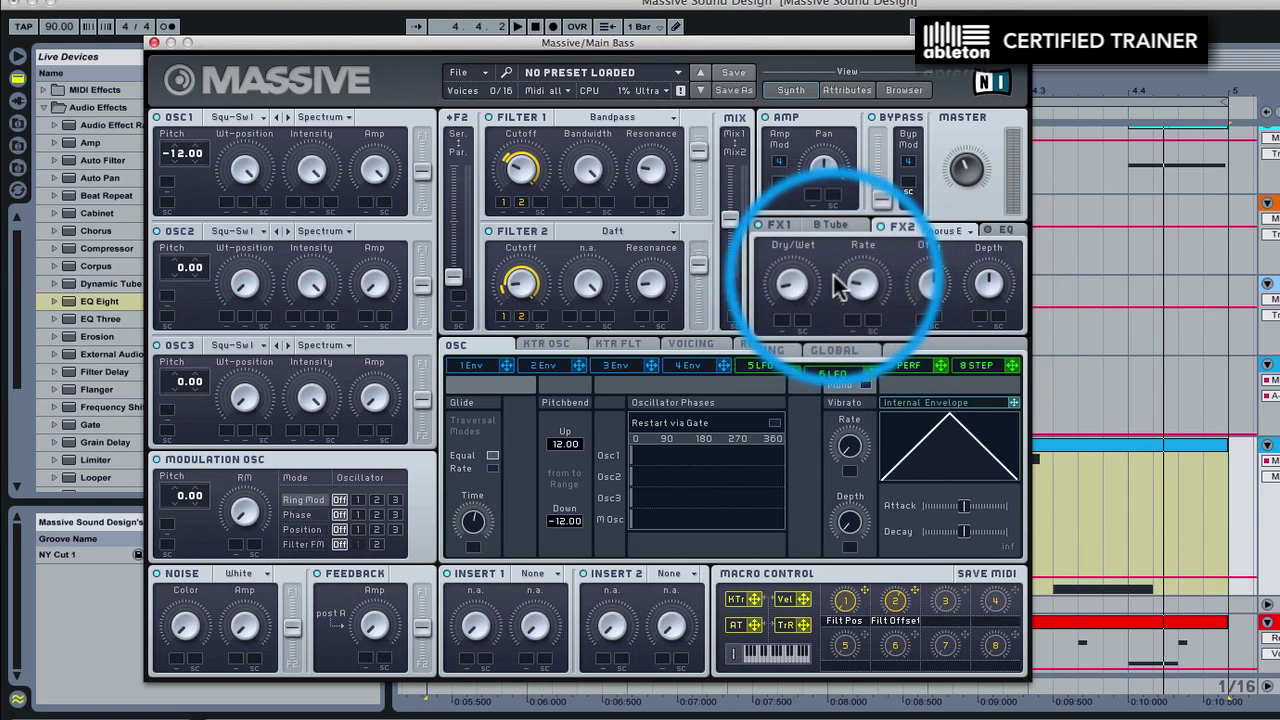
pyautogui.press('space')
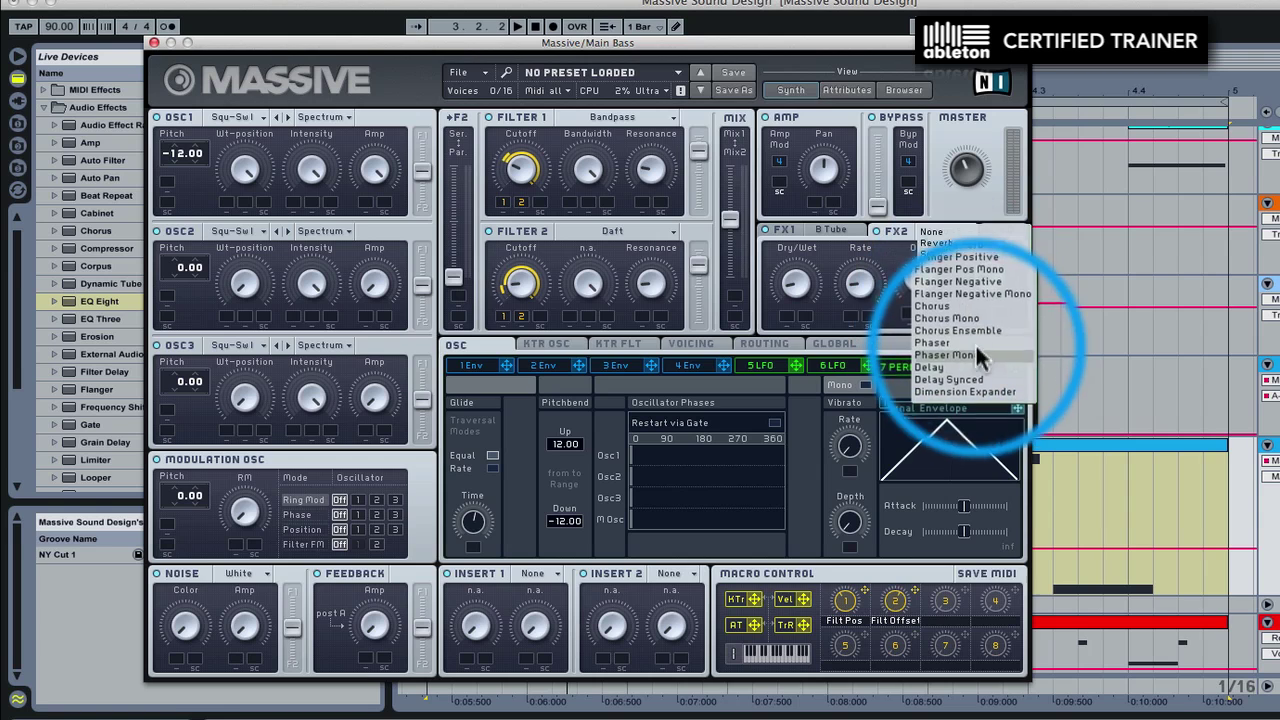
pyautogui.click(967, 312)
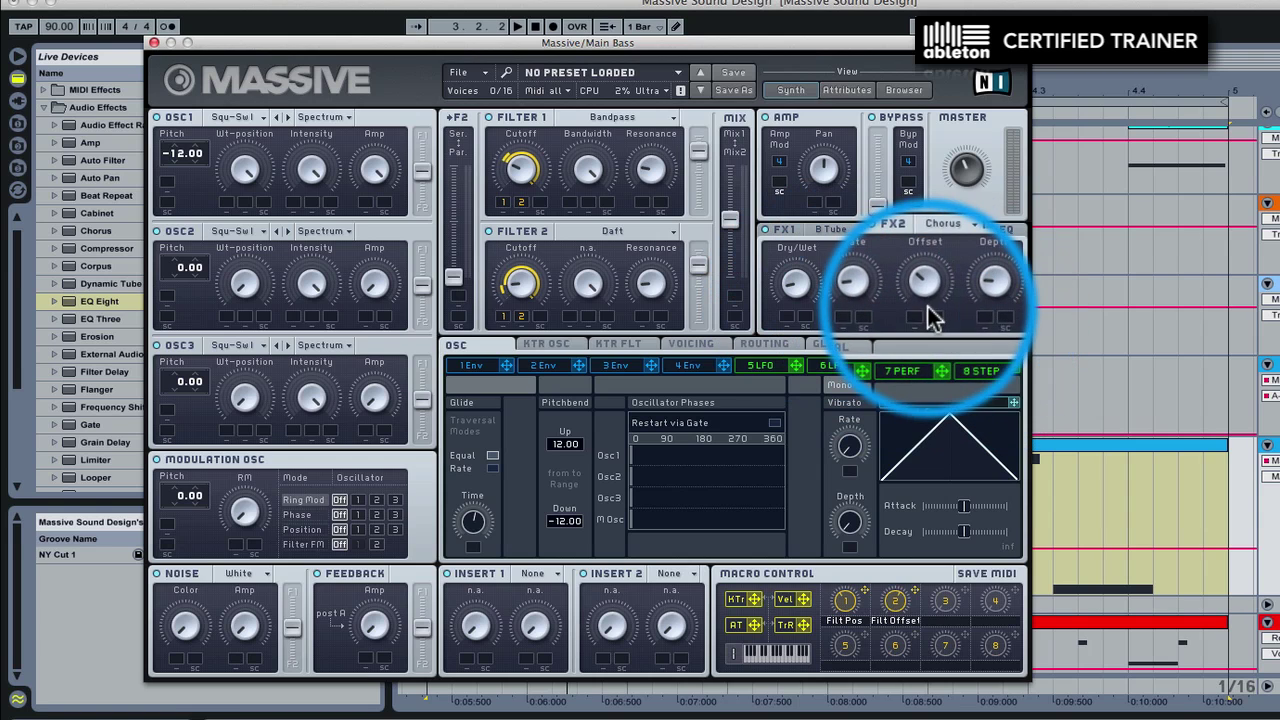
pyautogui.press('space')
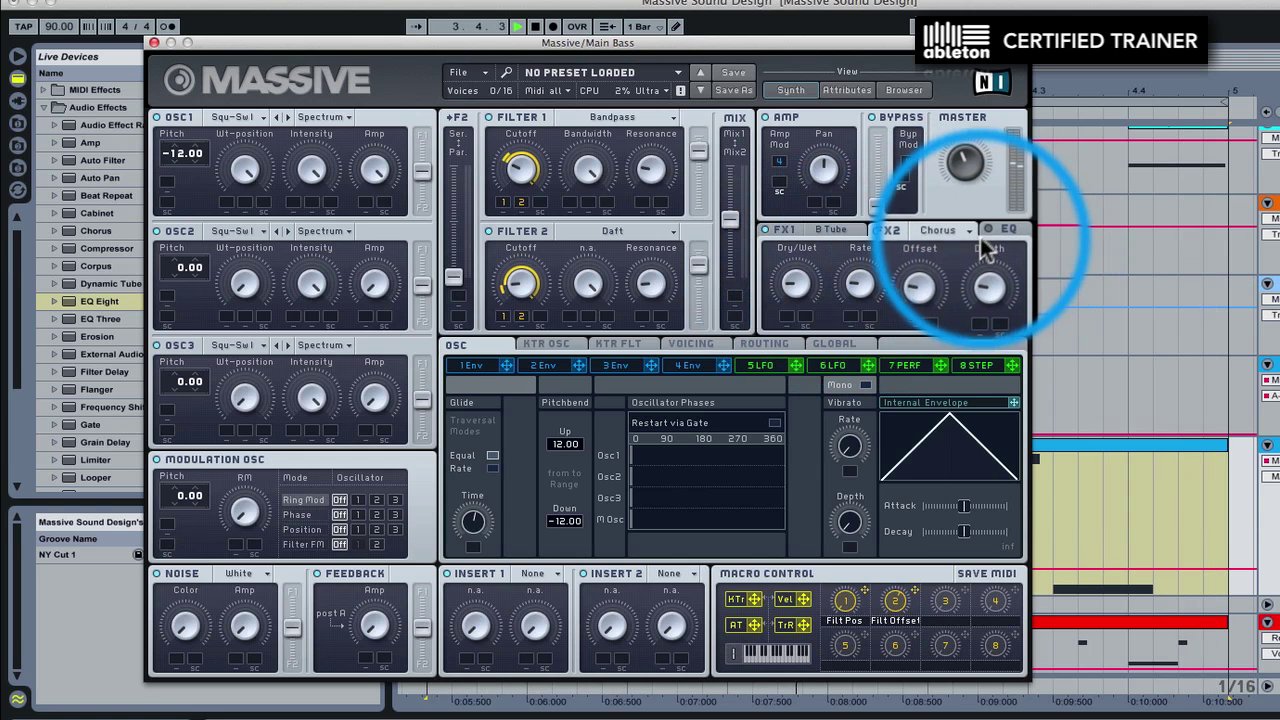
# Step: Shape the Top Massive's EQ by raising the Boost and its Frequency
pyautogui.click(1005, 232)
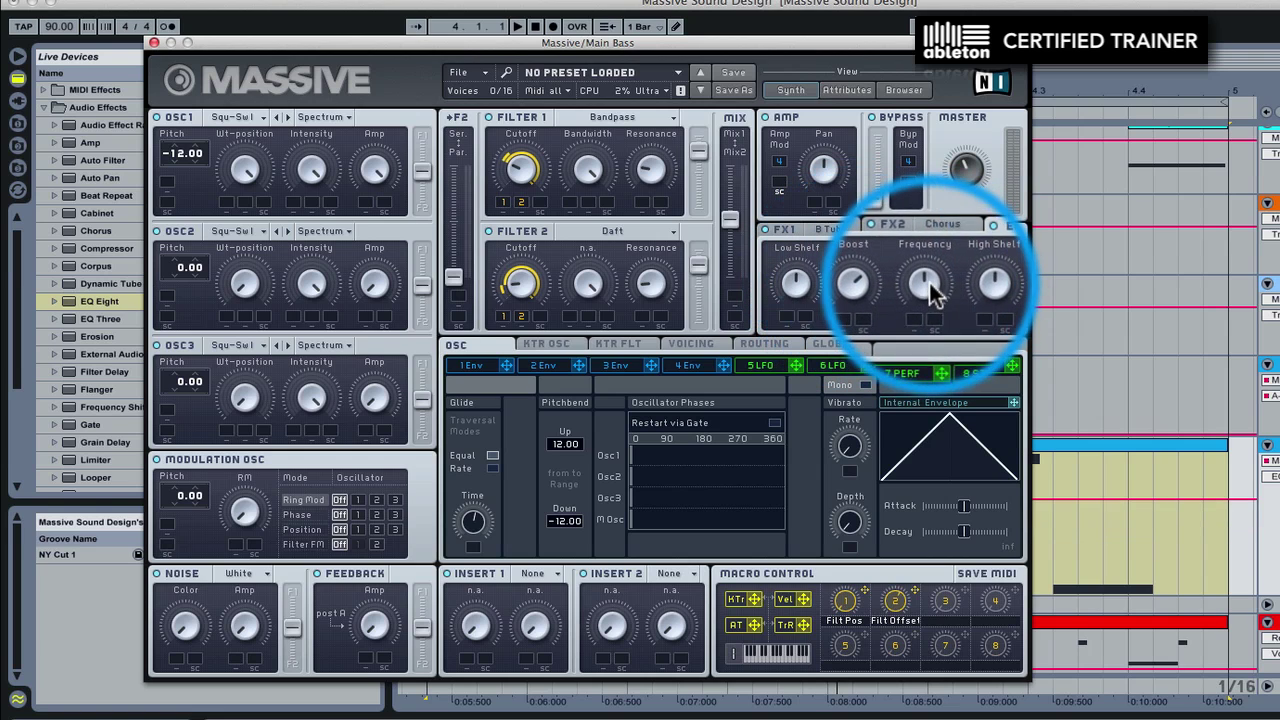
pyautogui.press('space')
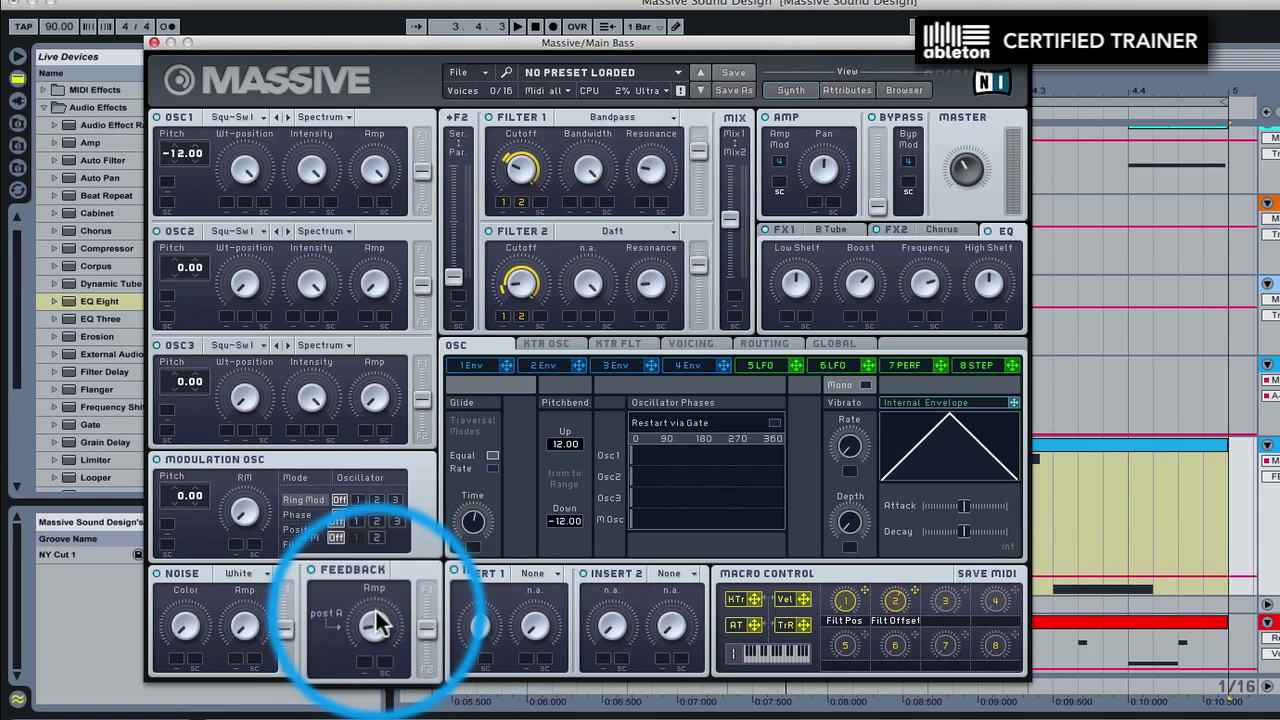
# Step: Raise the Top Massive's Feedback Amp to nearly halfway and route the feedback fully to Filter 1
pyautogui.press('space')
pyautogui.moveTo(374, 622); pyautogui.dragTo(373, 558)
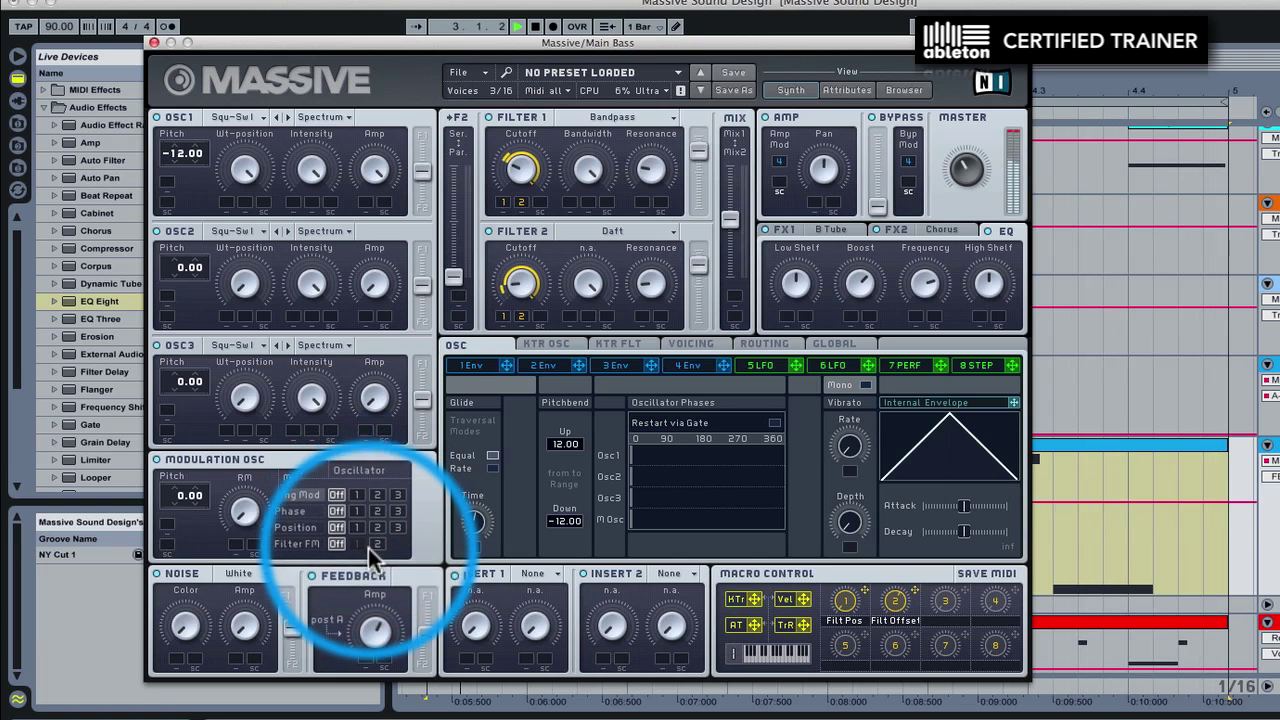
pyautogui.press('space')
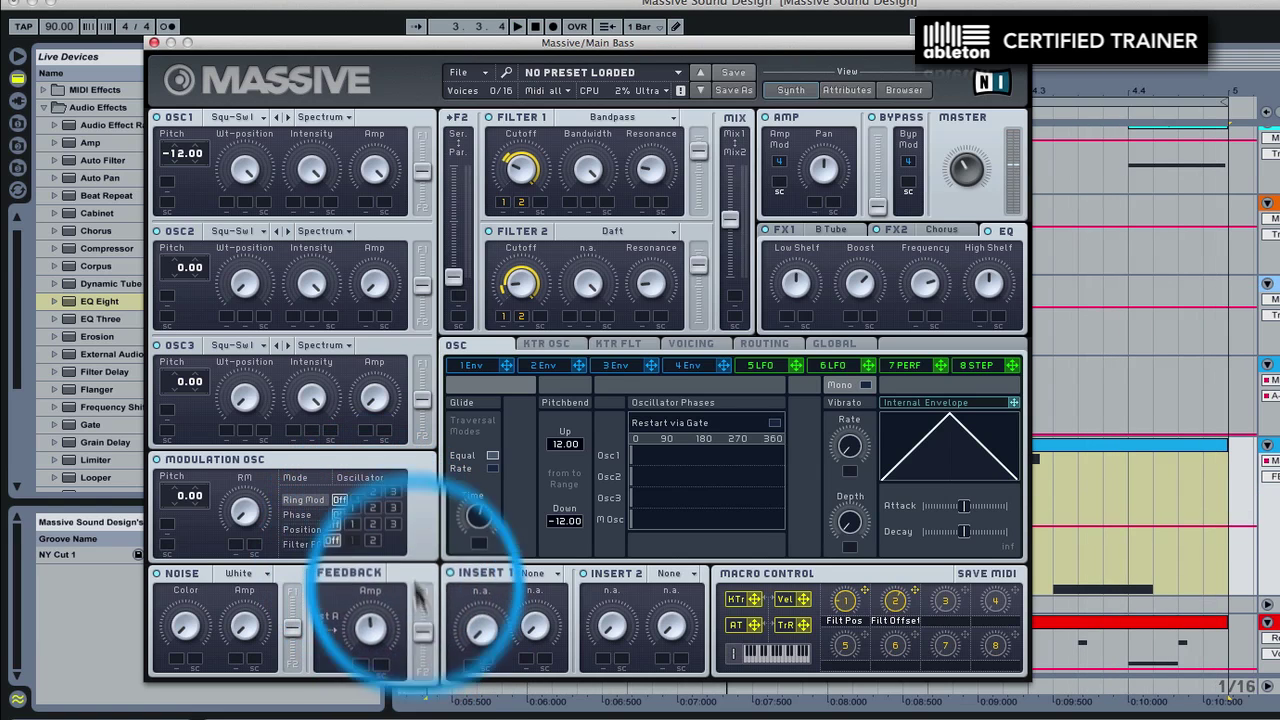
pyautogui.press('space')
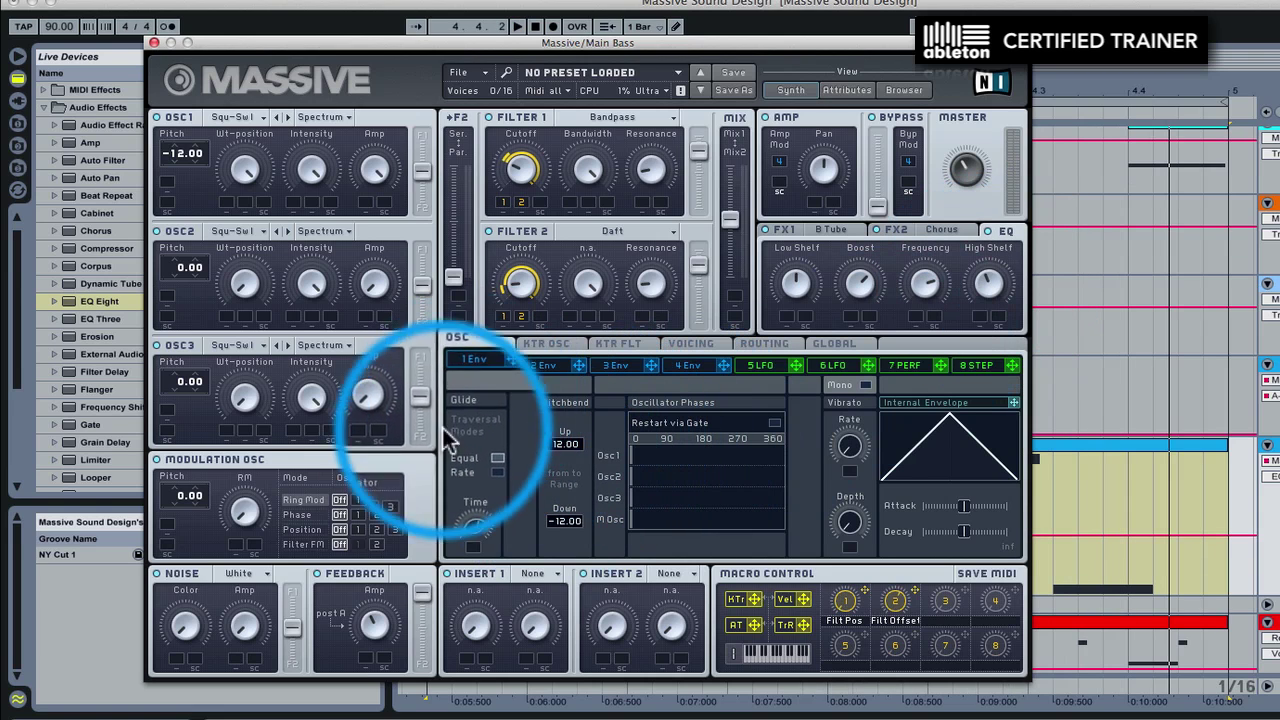
# Step: Load the Clip effect in Insert 1 of the Top Massive and fine-tune the EQ High Shelf against the playing loop
pyautogui.click(525, 574)
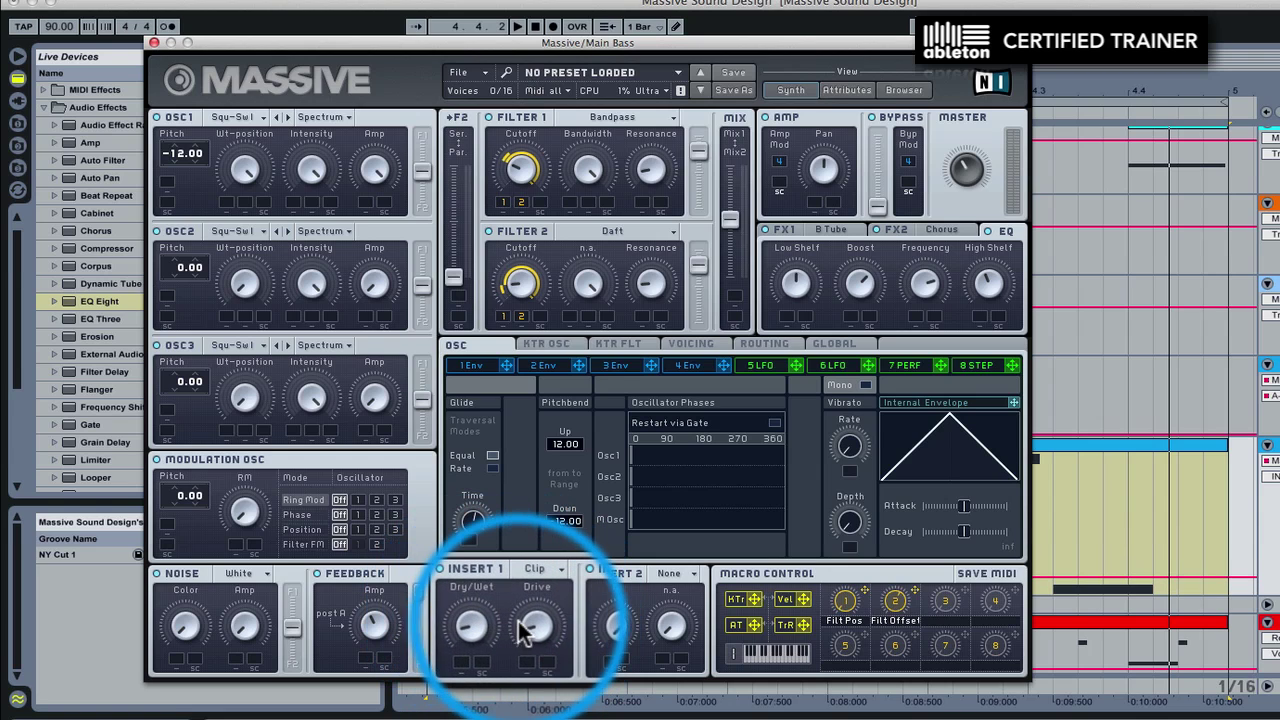
pyautogui.press('space')
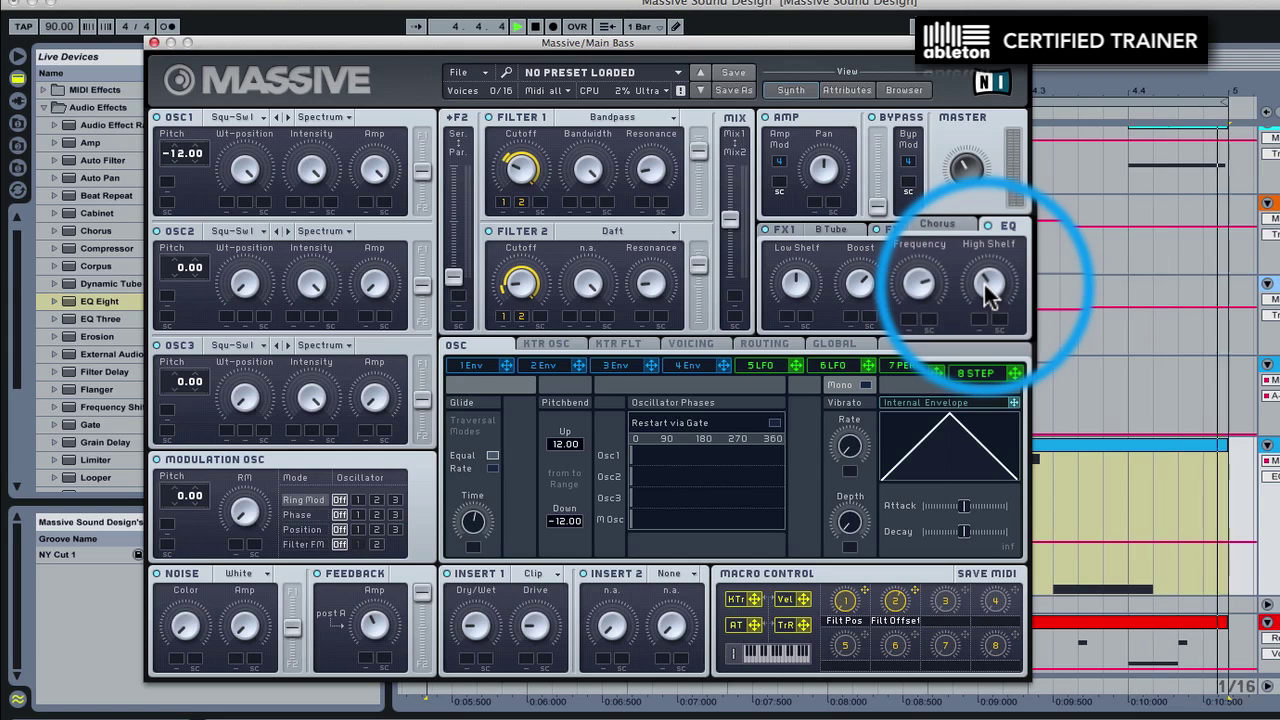
# Step: Load Bitcrusher in Insert 2 of the Top Massive, dial in a modest Dry/Wet amount, and audition it with the loop
pyautogui.press('space')
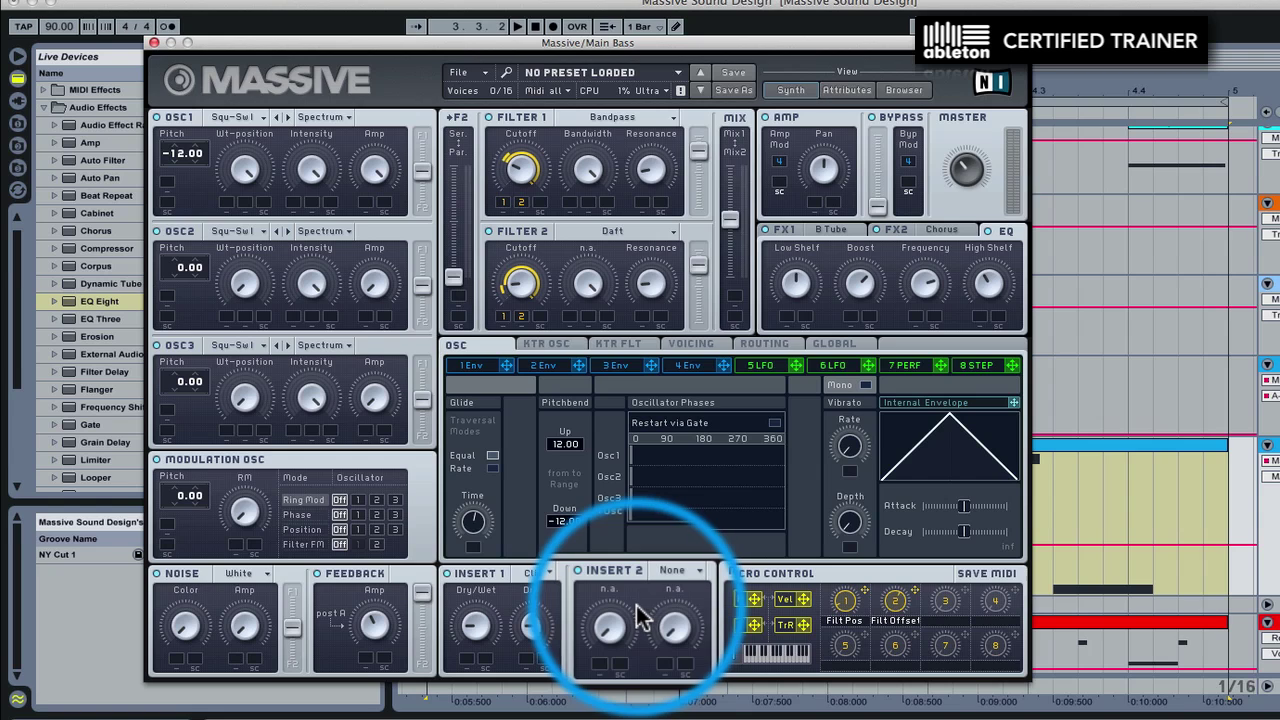
pyautogui.click(672, 570)
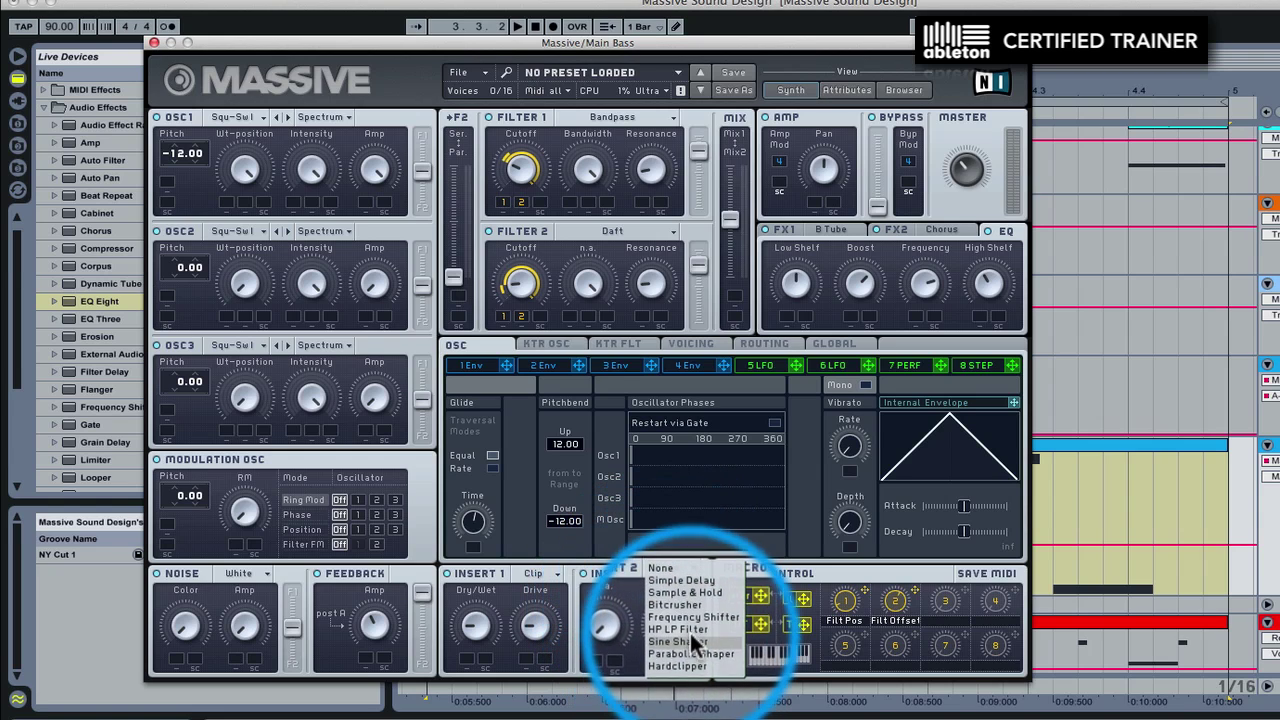
pyautogui.click(689, 607)
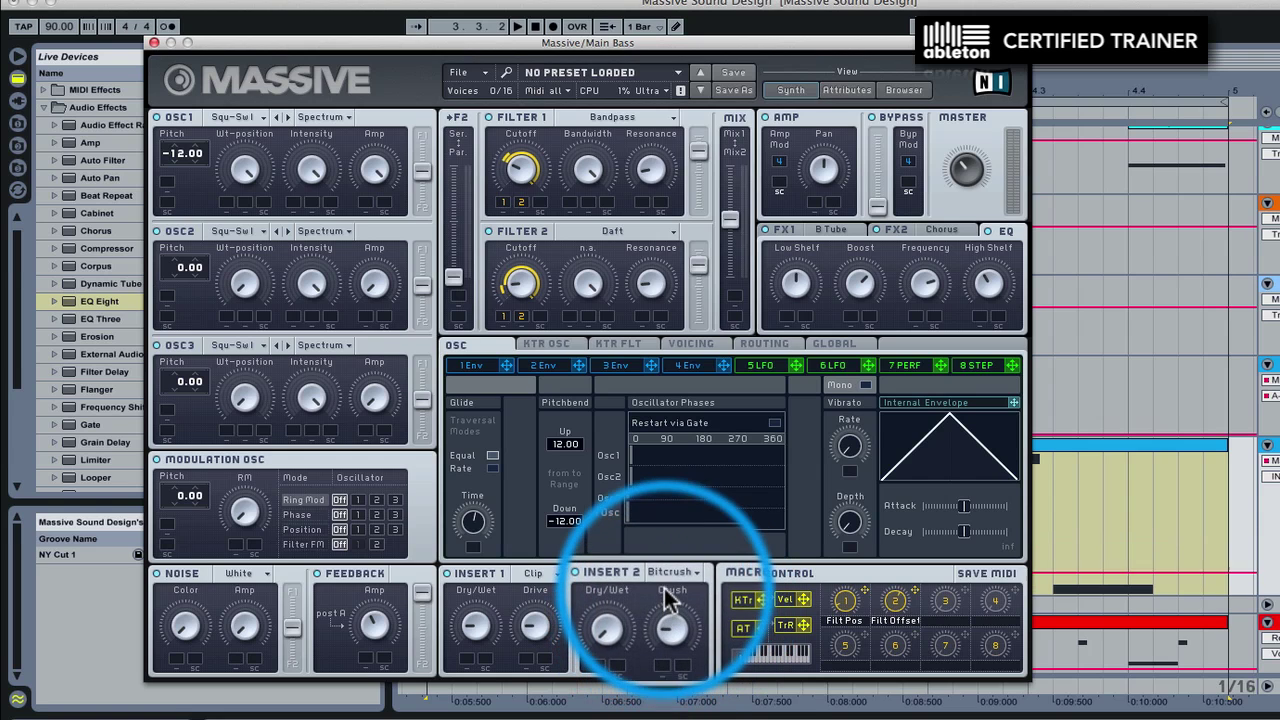
pyautogui.press('space')
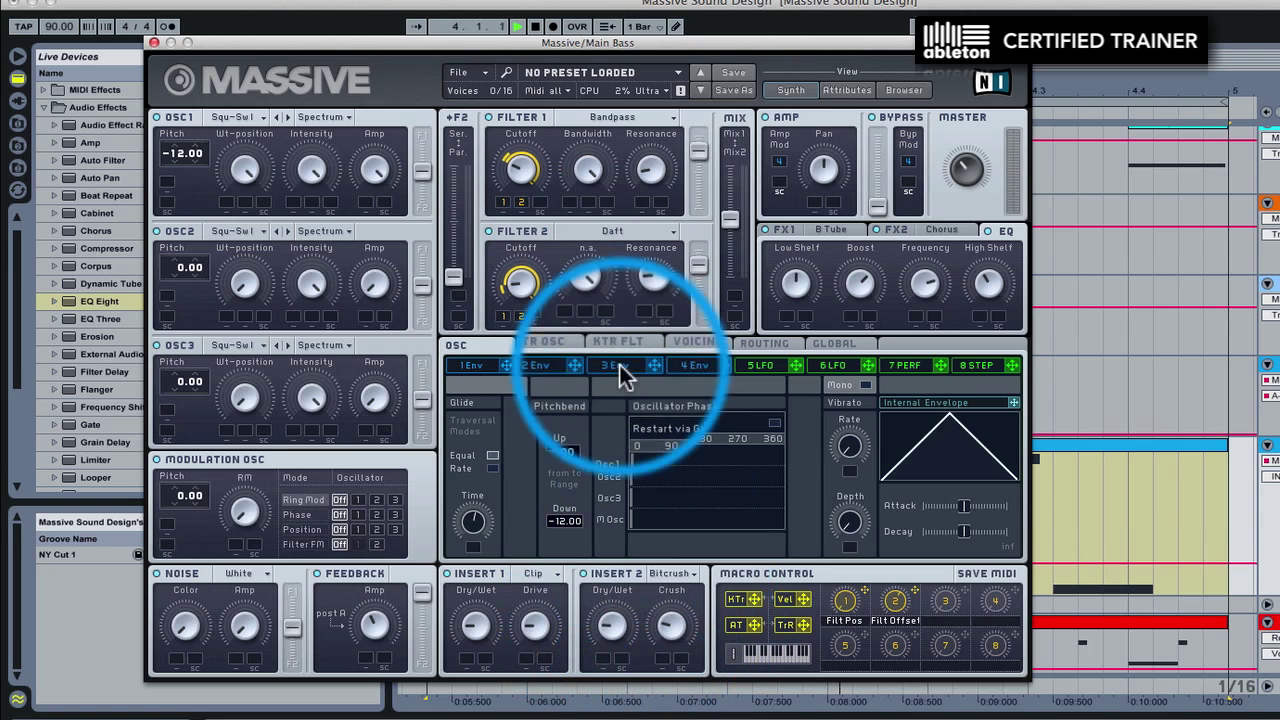
# Step: Close the Massive editor, return playback to the start of the arrangement, and play the intro into the looped bass section
pyautogui.click(153, 44)
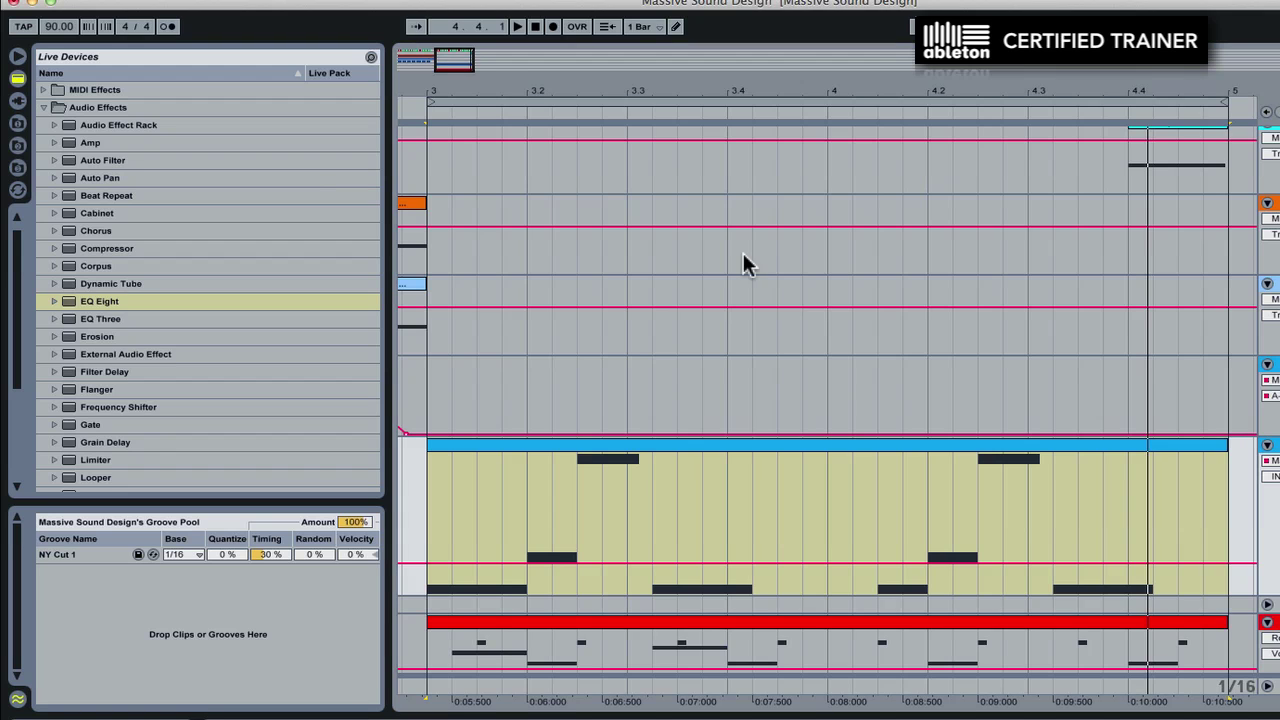
pyautogui.moveTo(500, 84); pyautogui.dragTo(500, 34)
pyautogui.hscroll(5, 480, 328)
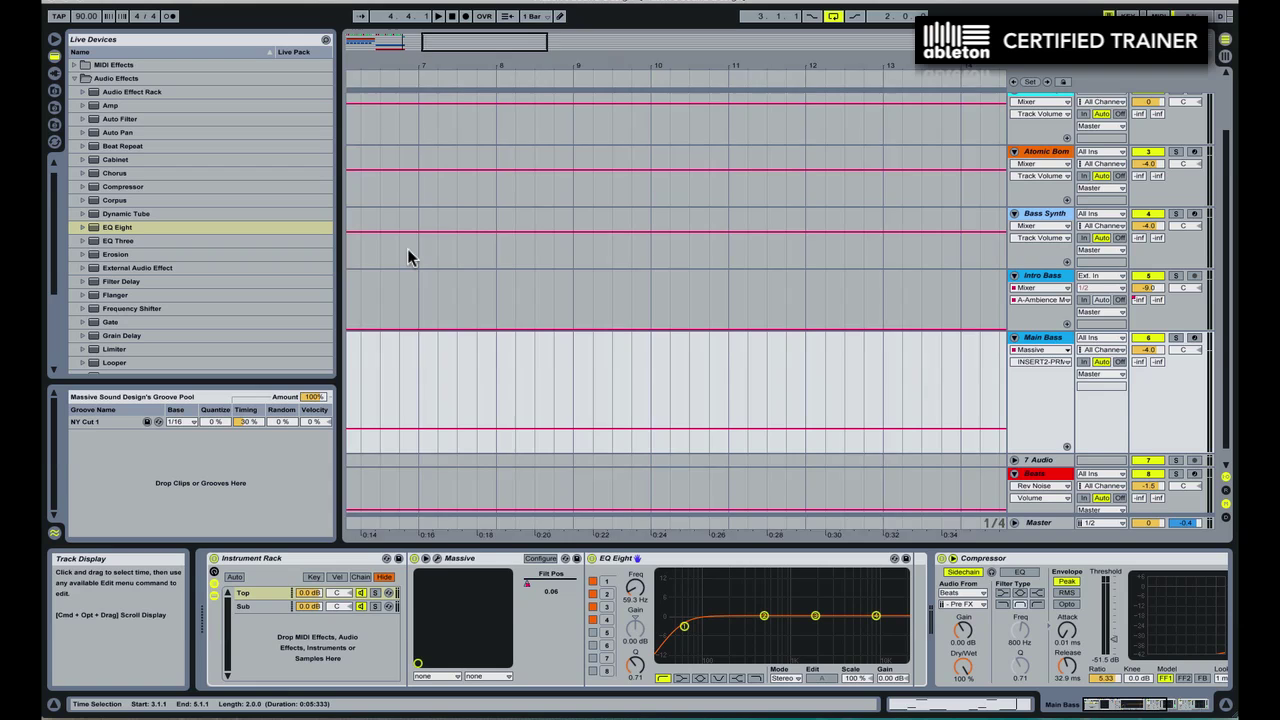
pyautogui.hscroll(-6, 489, 330)
pyautogui.click(453, 17)
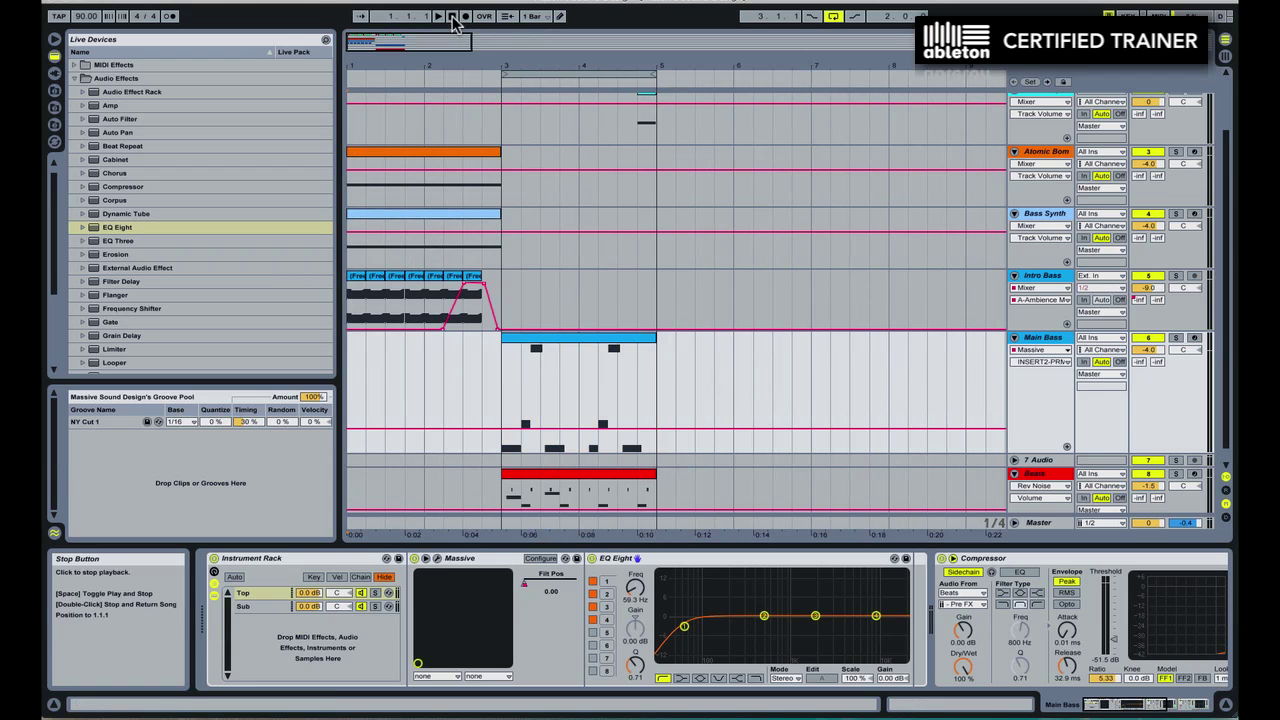
pyautogui.press('space')
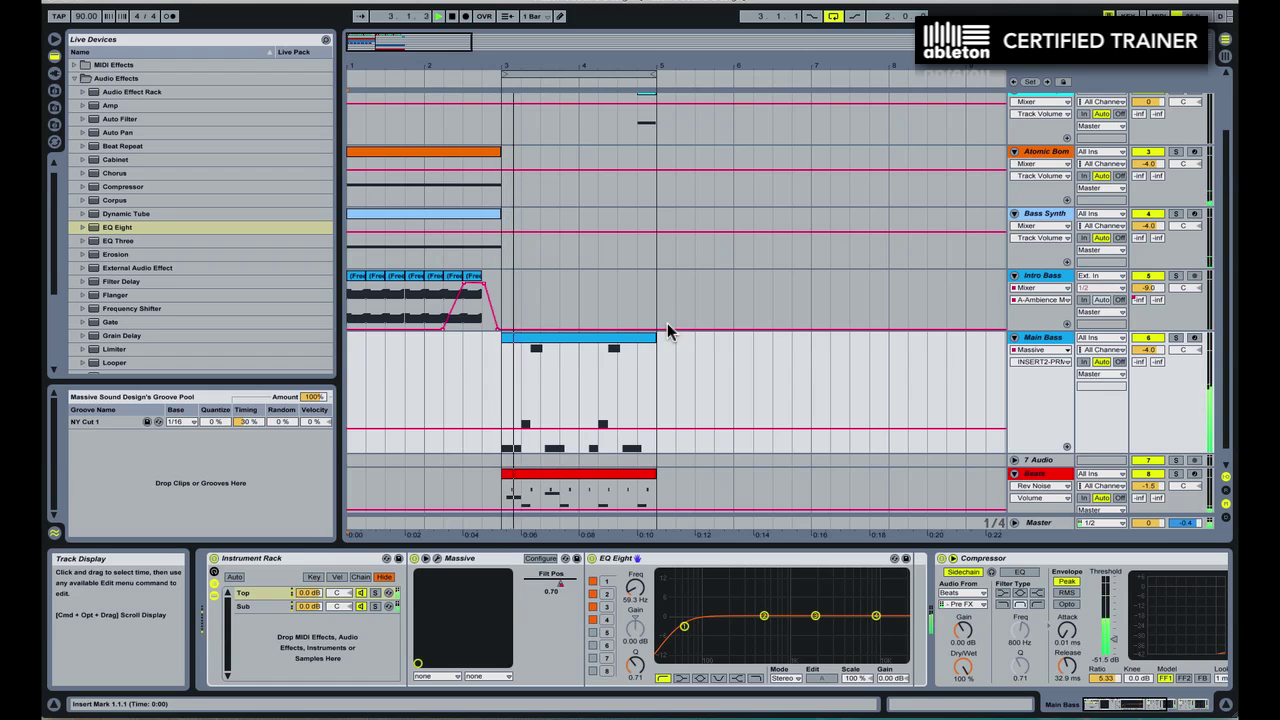
# Step: Balance the levels during playback by setting the Main Bass track volume to -1.2 dB and the rack's Sub chain volume to -3.0 dB
pyautogui.click(1056, 338)
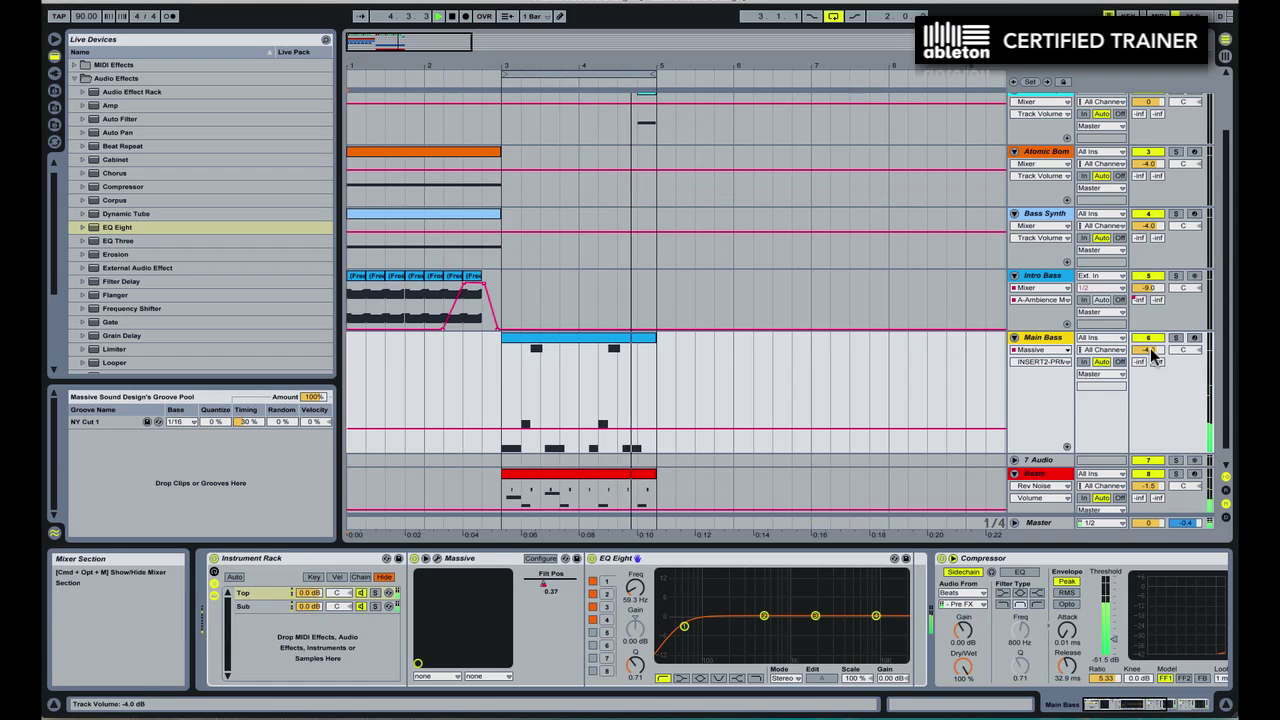
pyautogui.moveTo(1148, 349); pyautogui.dragTo(1148, 335)
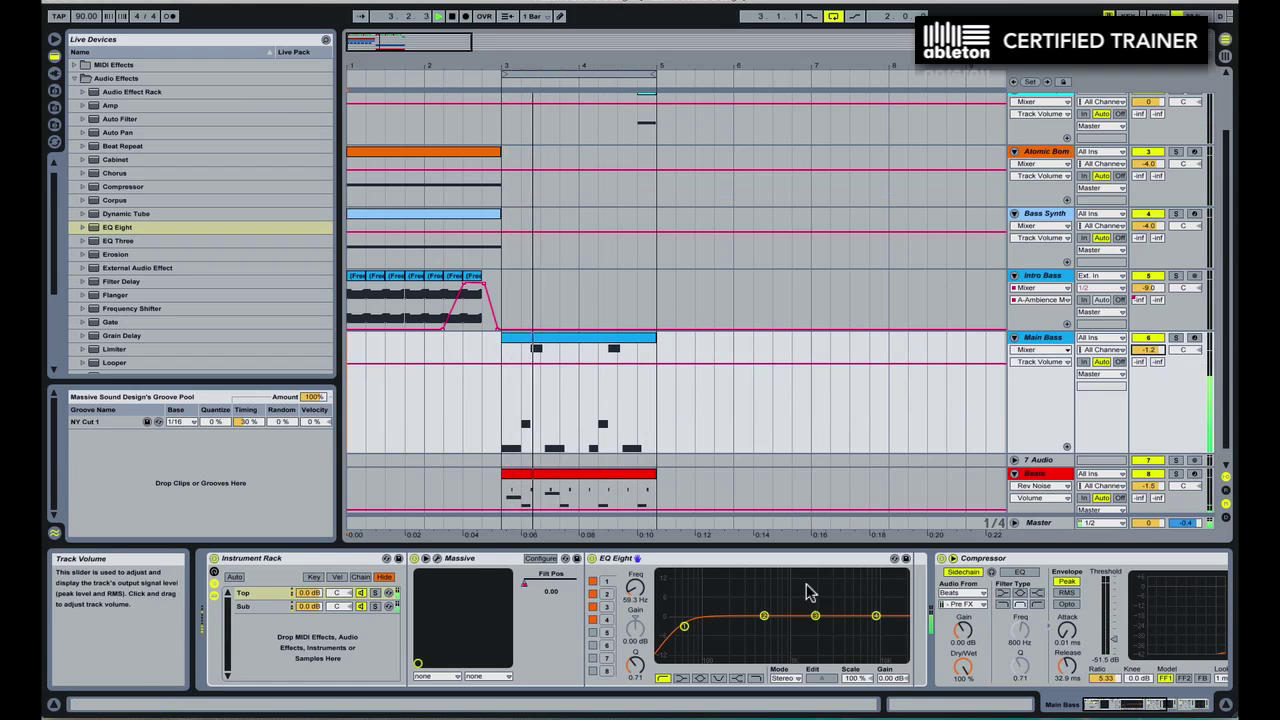
pyautogui.click(579, 616)
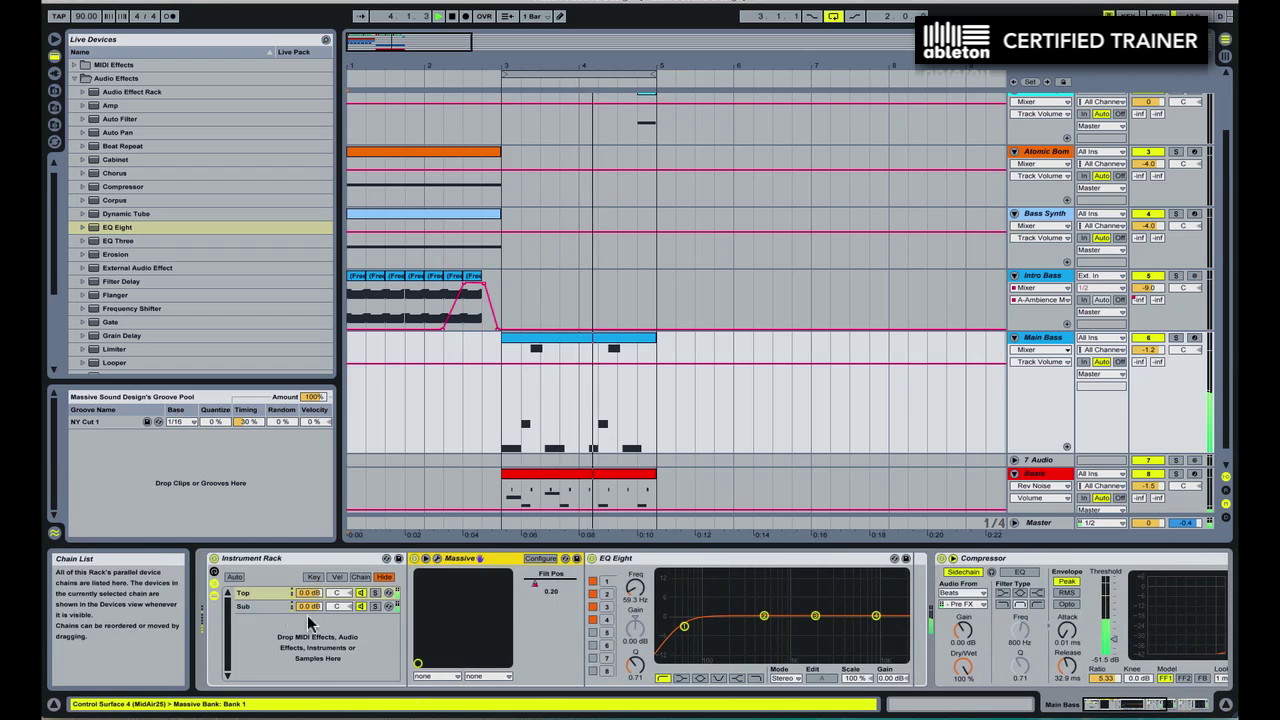
pyautogui.moveTo(301, 608); pyautogui.dragTo(301, 620)
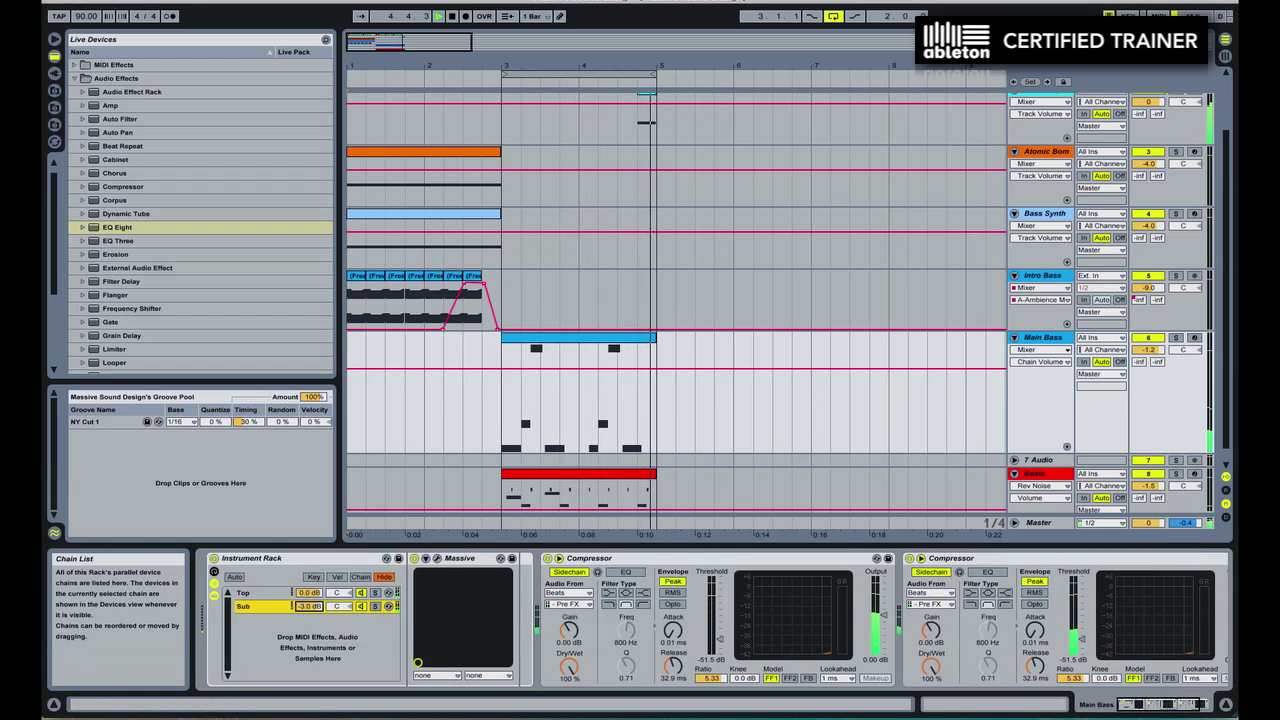
pyautogui.hscroll(3, 598, 625)
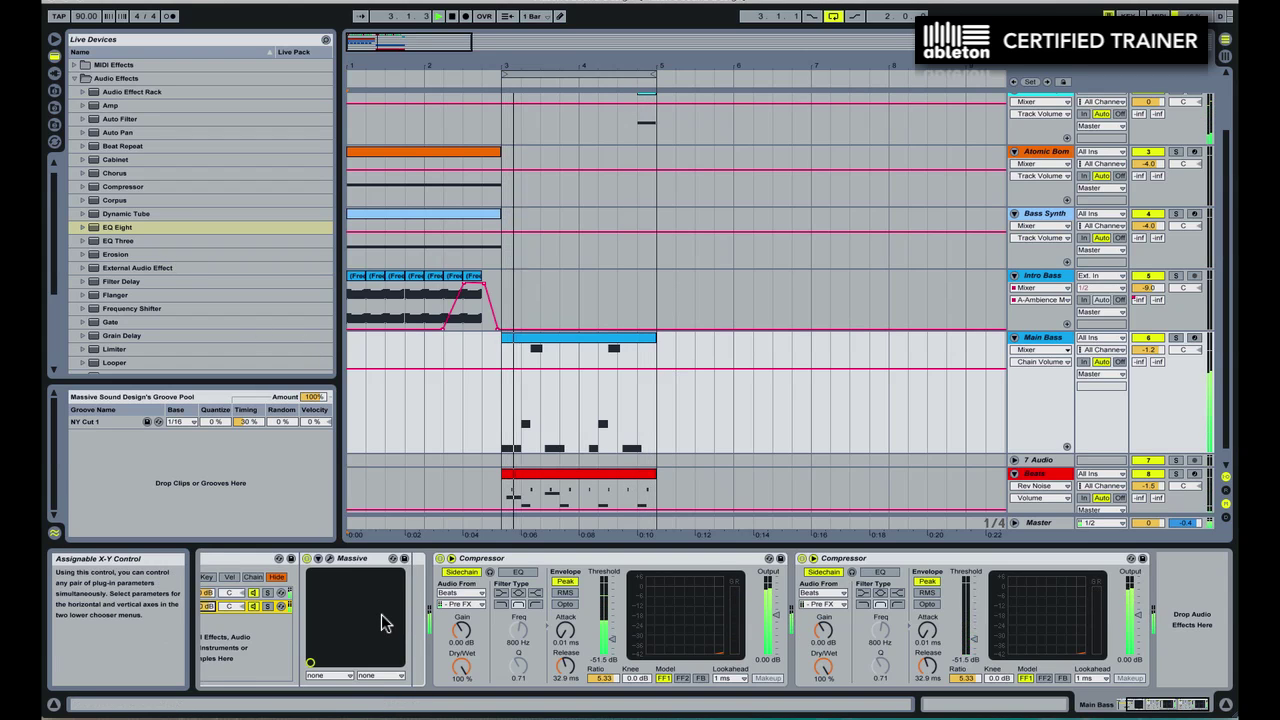
pyautogui.hscroll(-3, 381, 614)
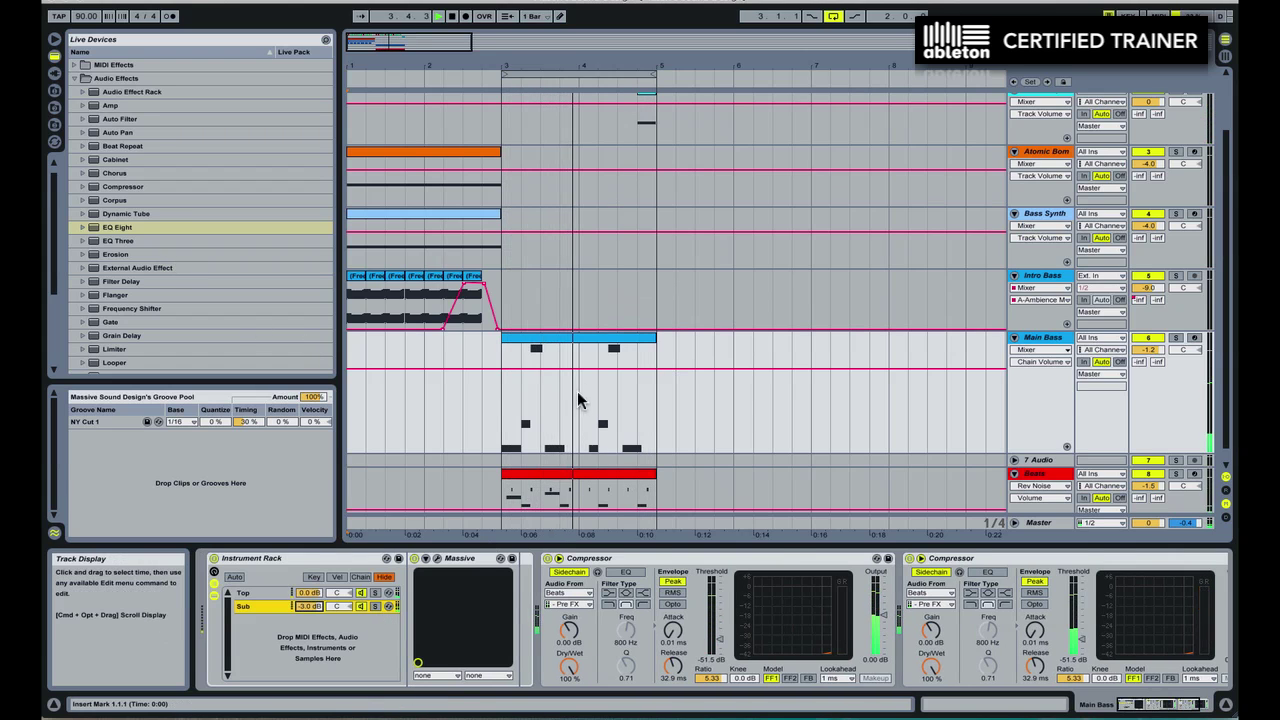